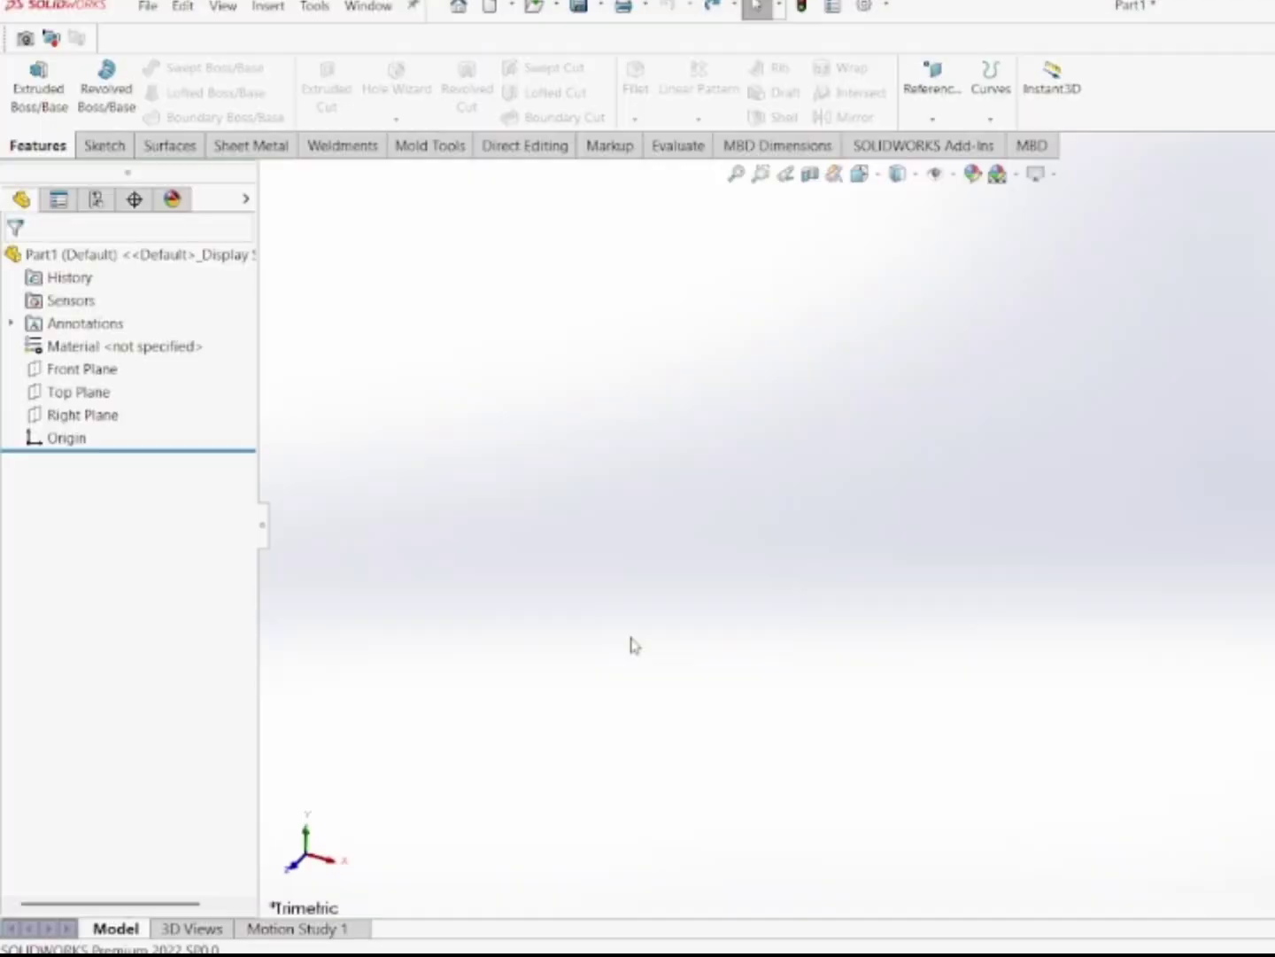
Step: Select the Front Plane in the design tree for the first sketch
left_click(55, 374)
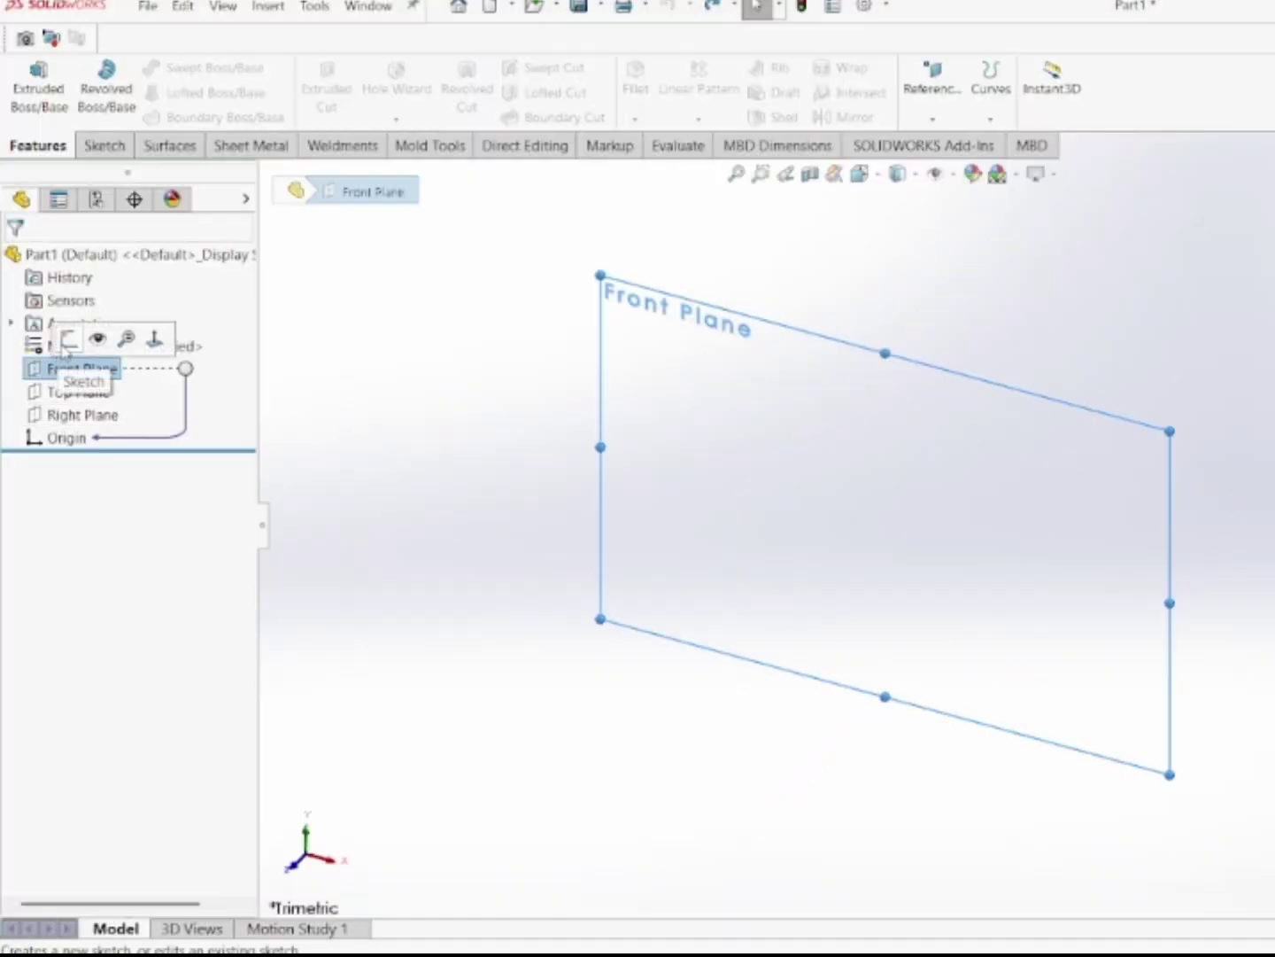
Step: Open a Front Plane sketch and draw a horizontal centerline leftward from the origin
left_click(69, 341)
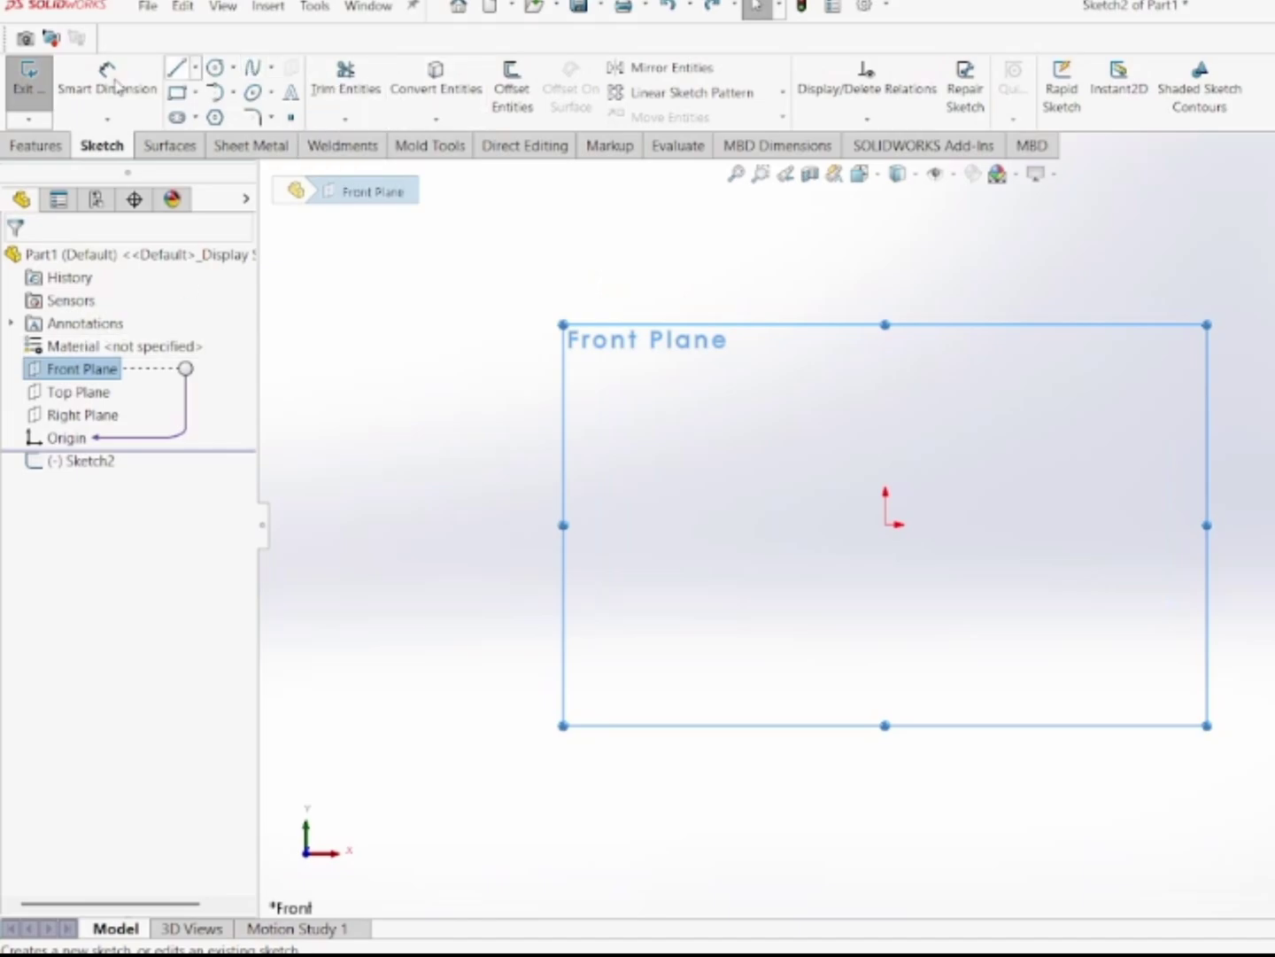
left_click(196, 70)
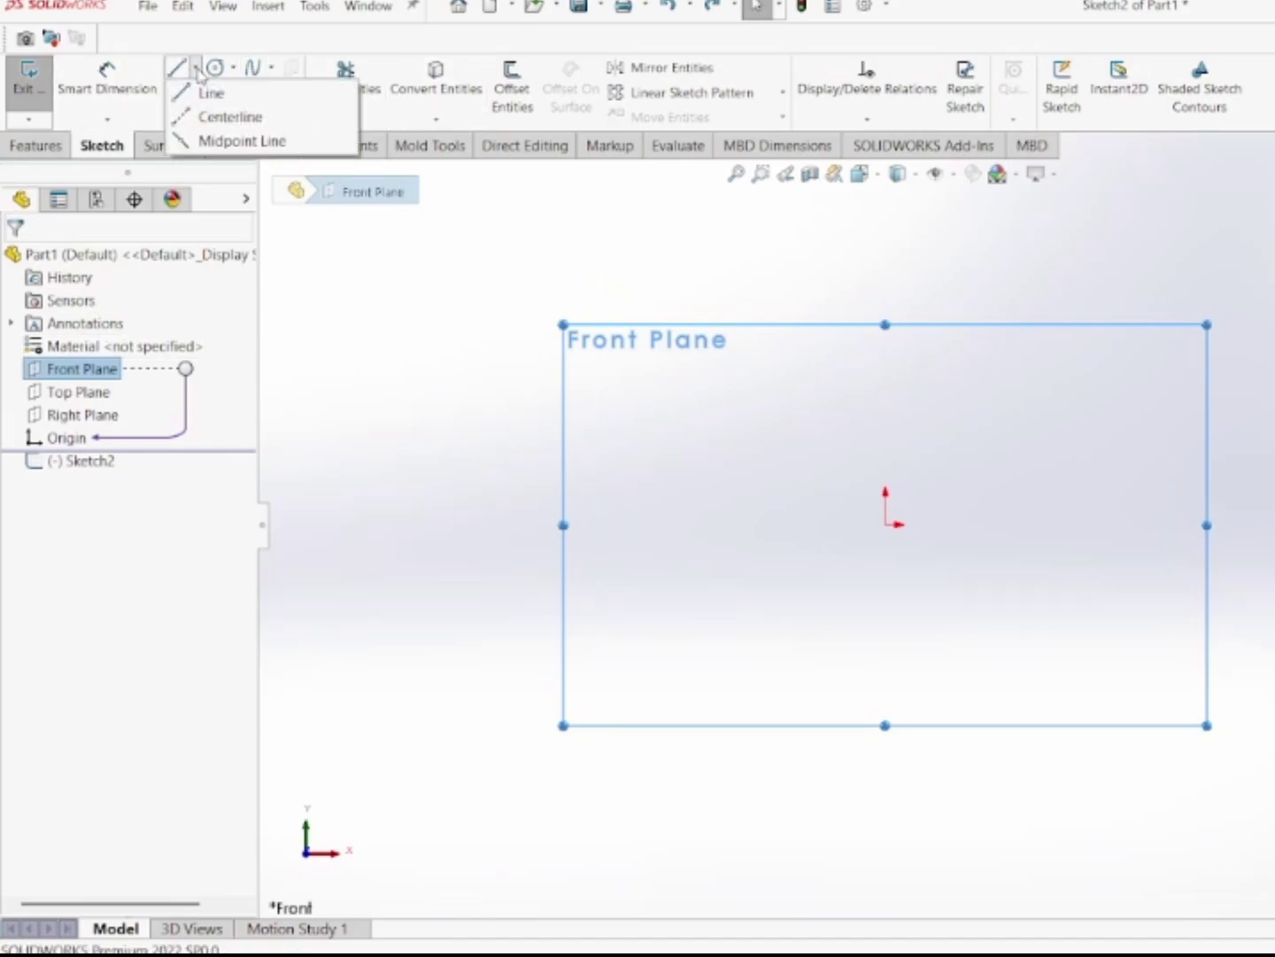
left_click(202, 118)
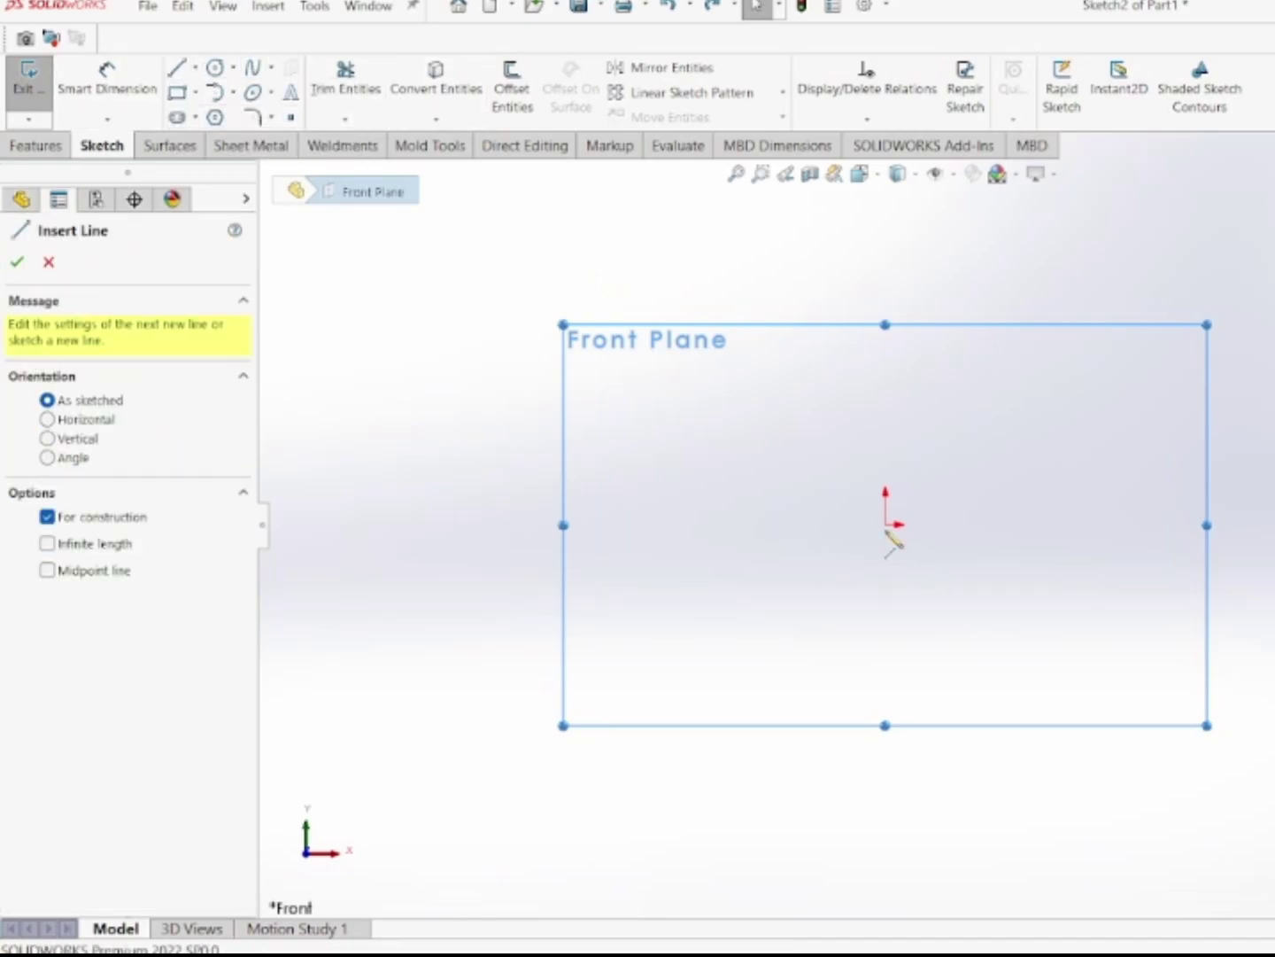
left_click(885, 524)
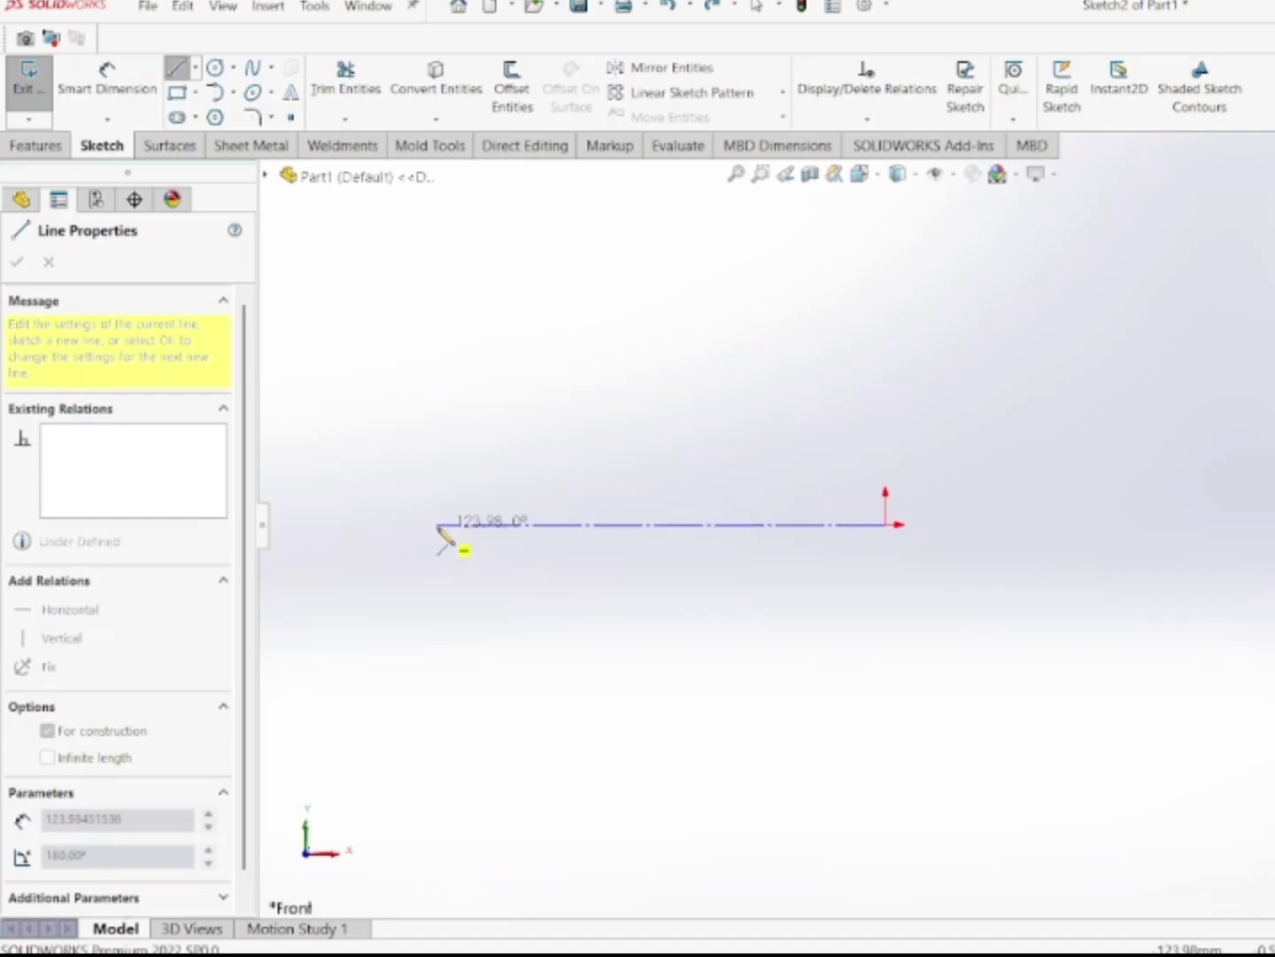
left_click(438, 525)
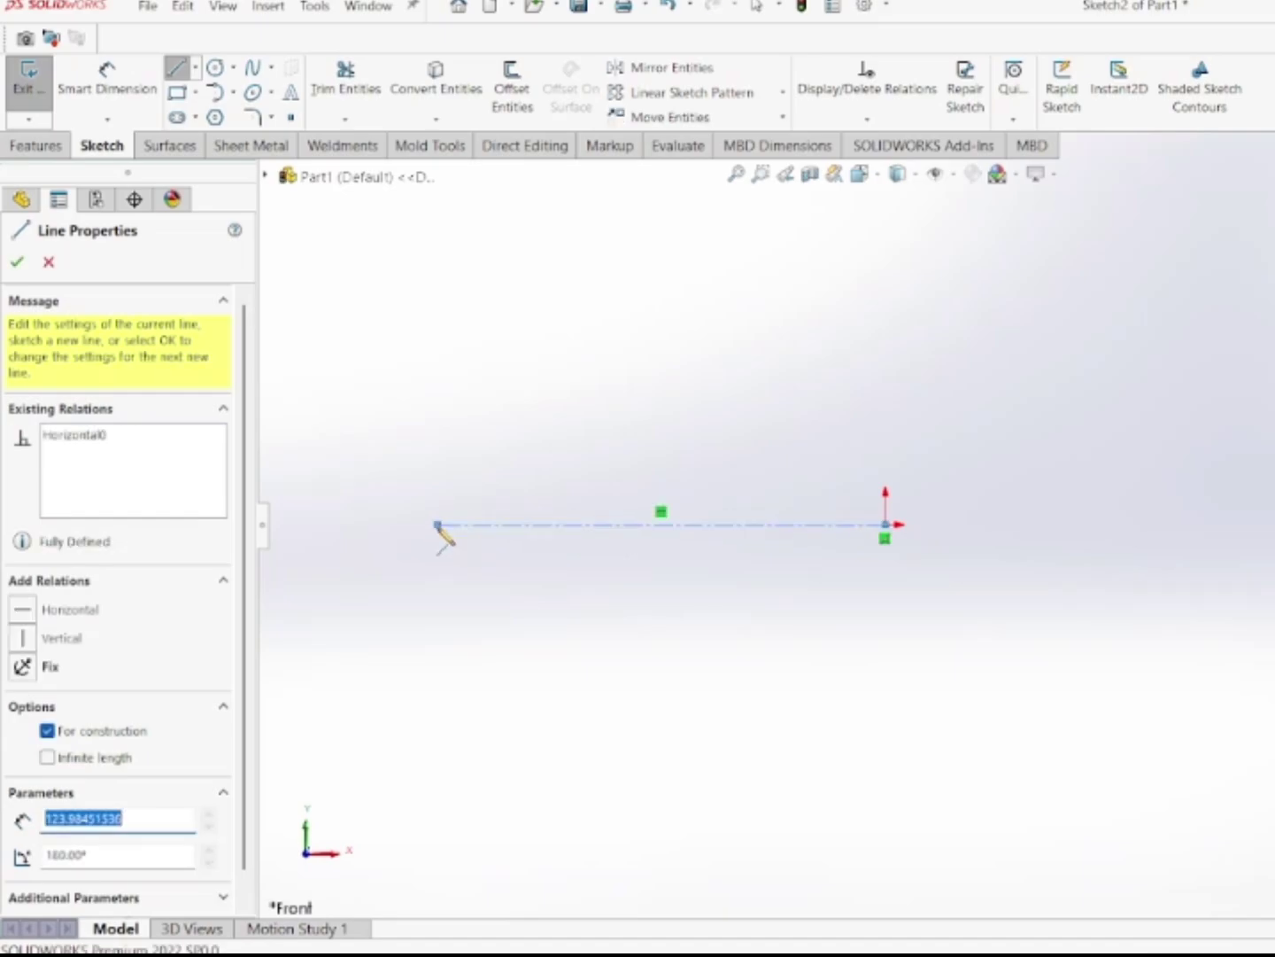
right_click(461, 613)
left_click(514, 627)
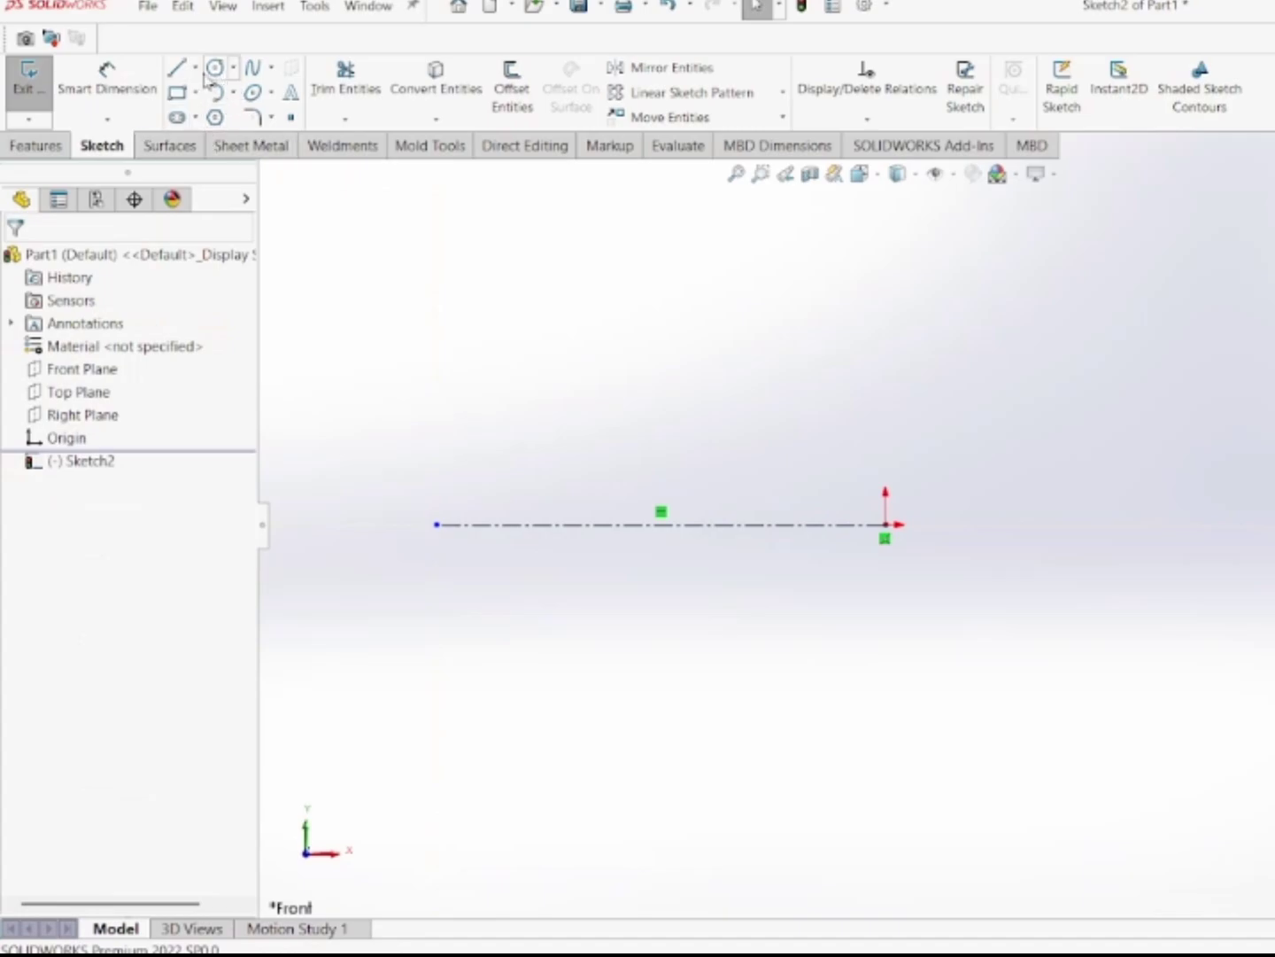
left_click(194, 75)
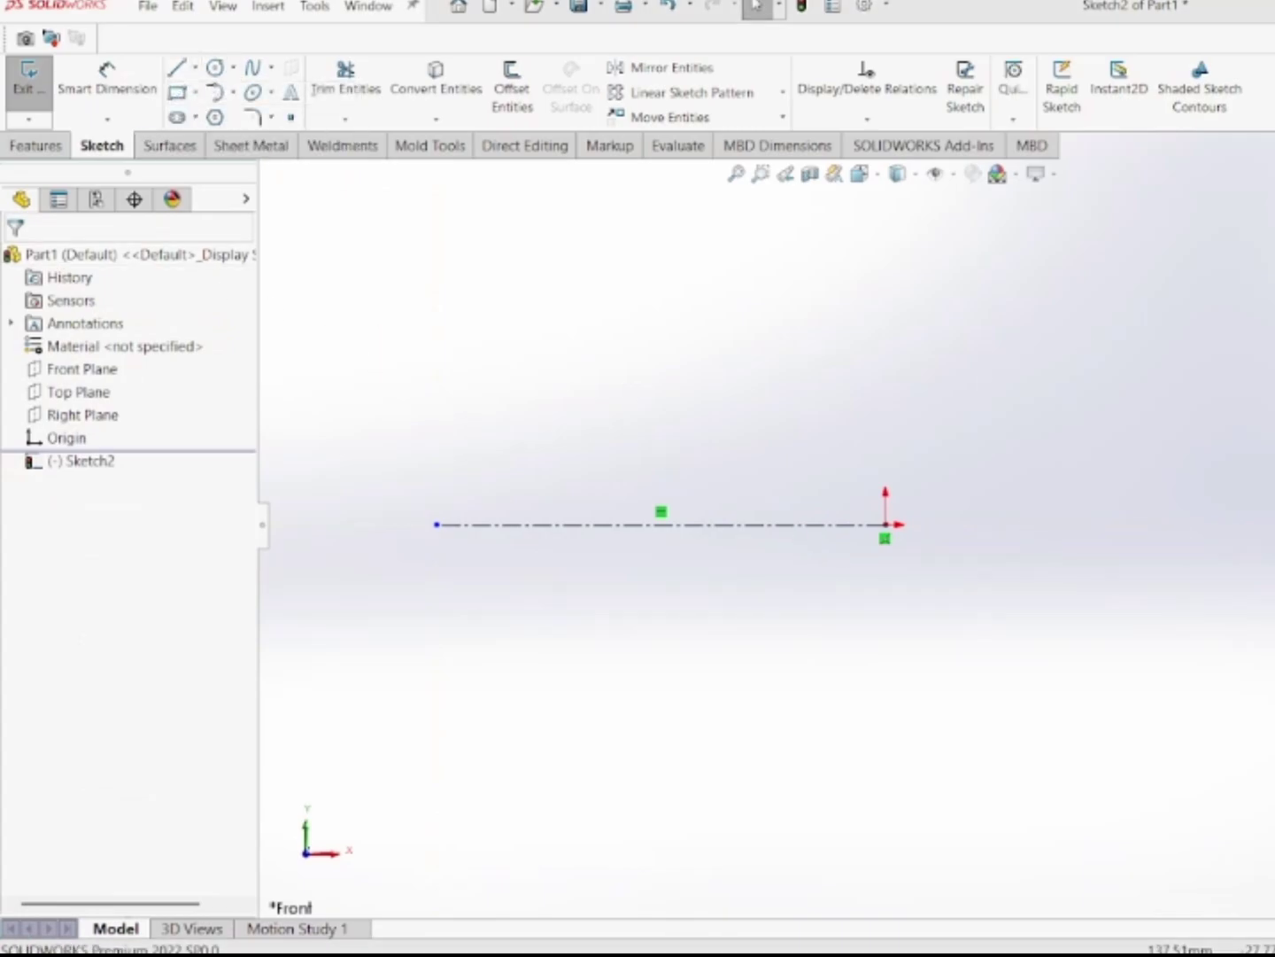
Step: Draw a horizontal line below the centerline, from beneath the origin to the left
left_click(178, 69)
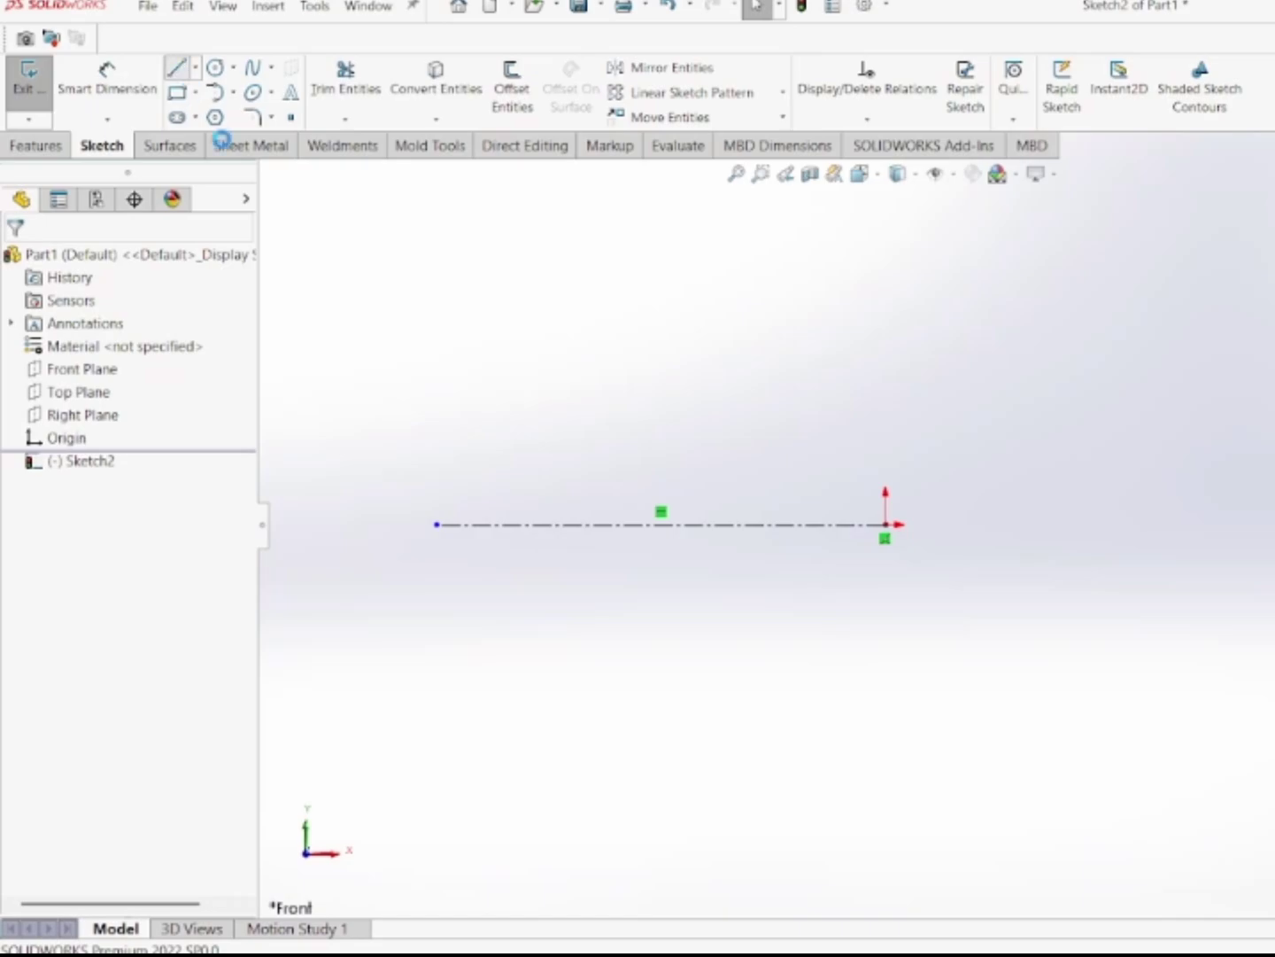
left_click(886, 622)
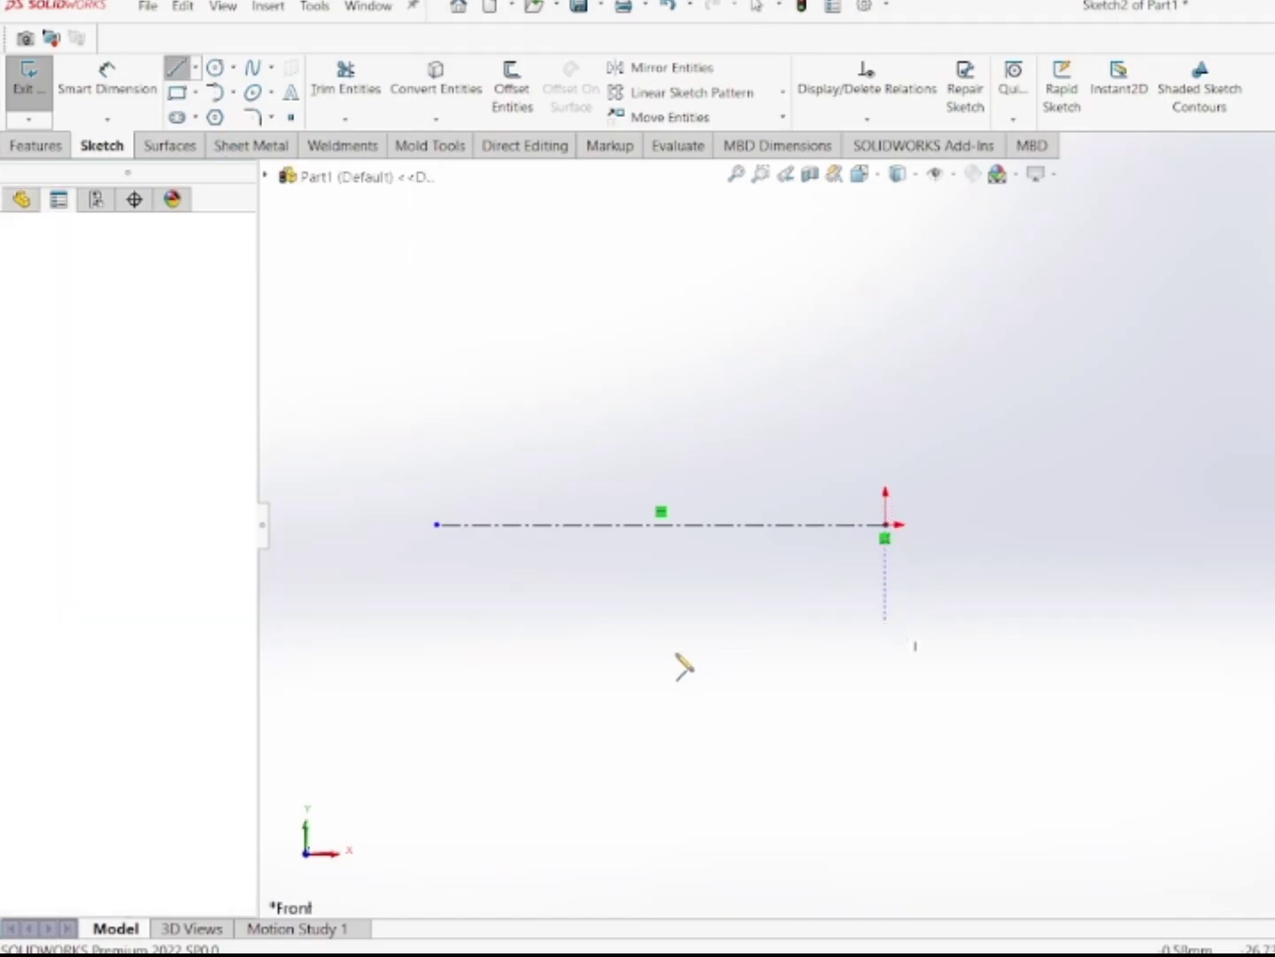
left_click(424, 623)
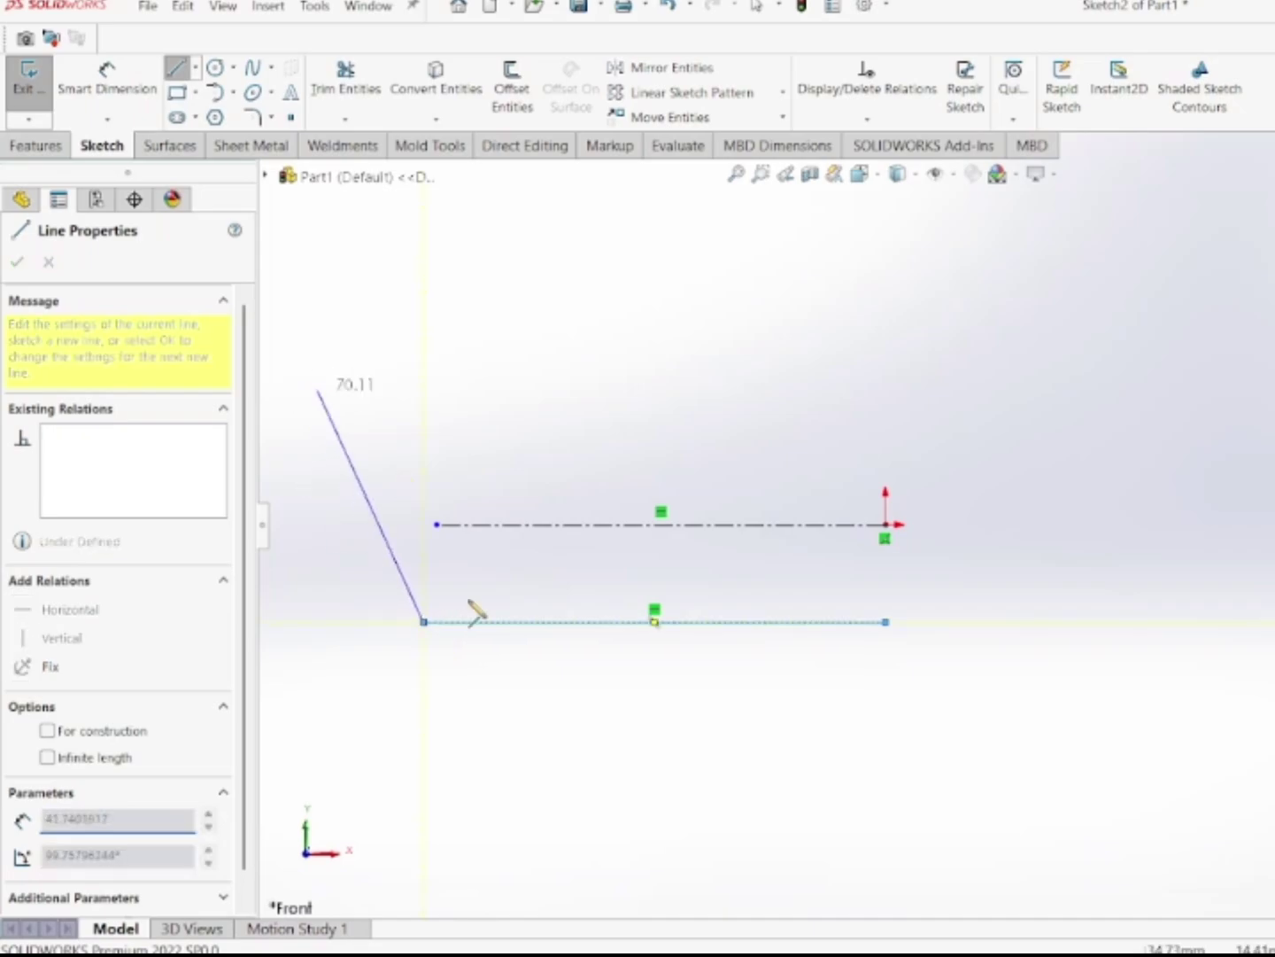
key("a")
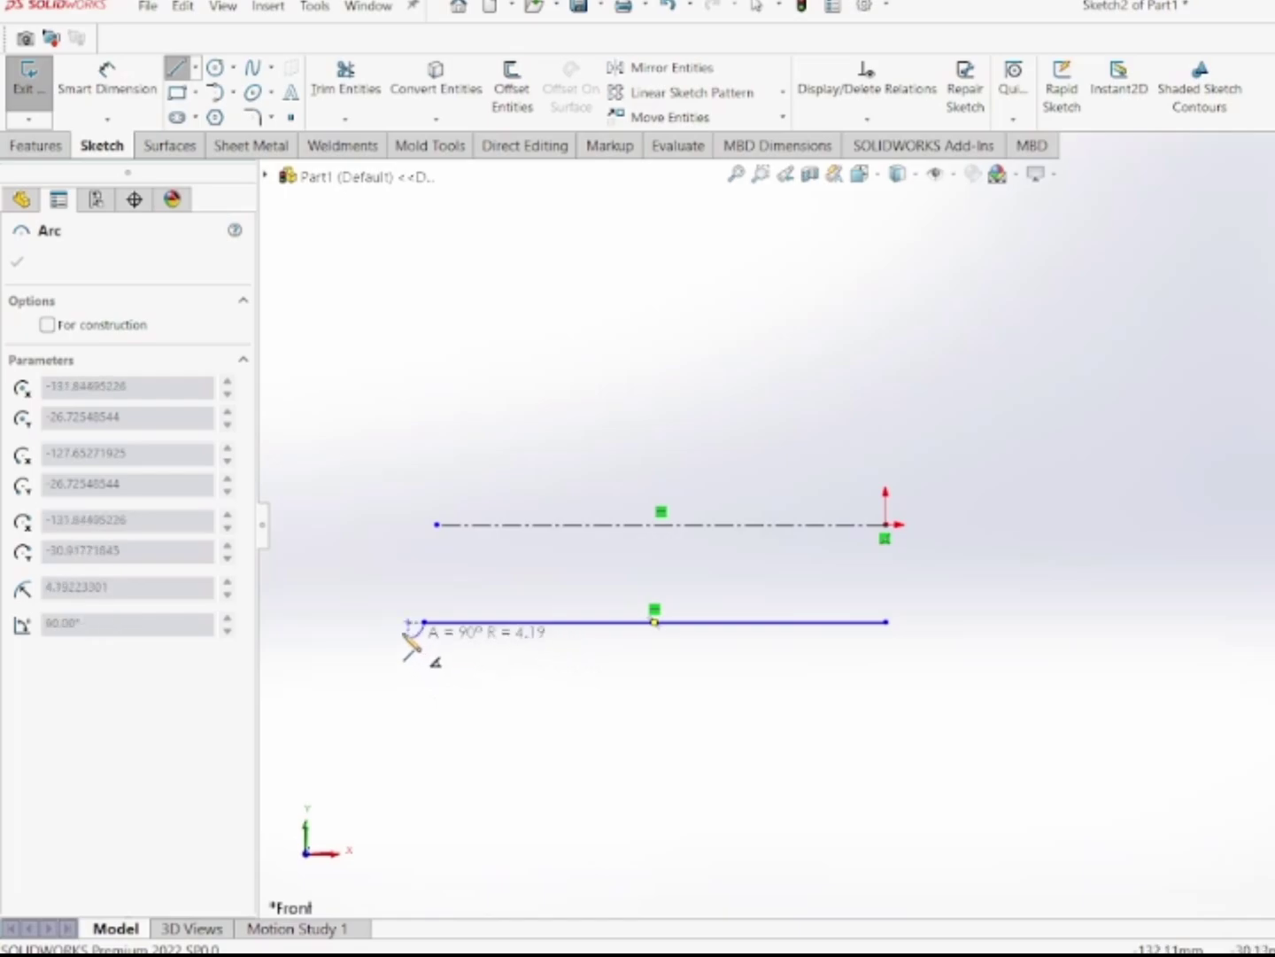
key("Escape")
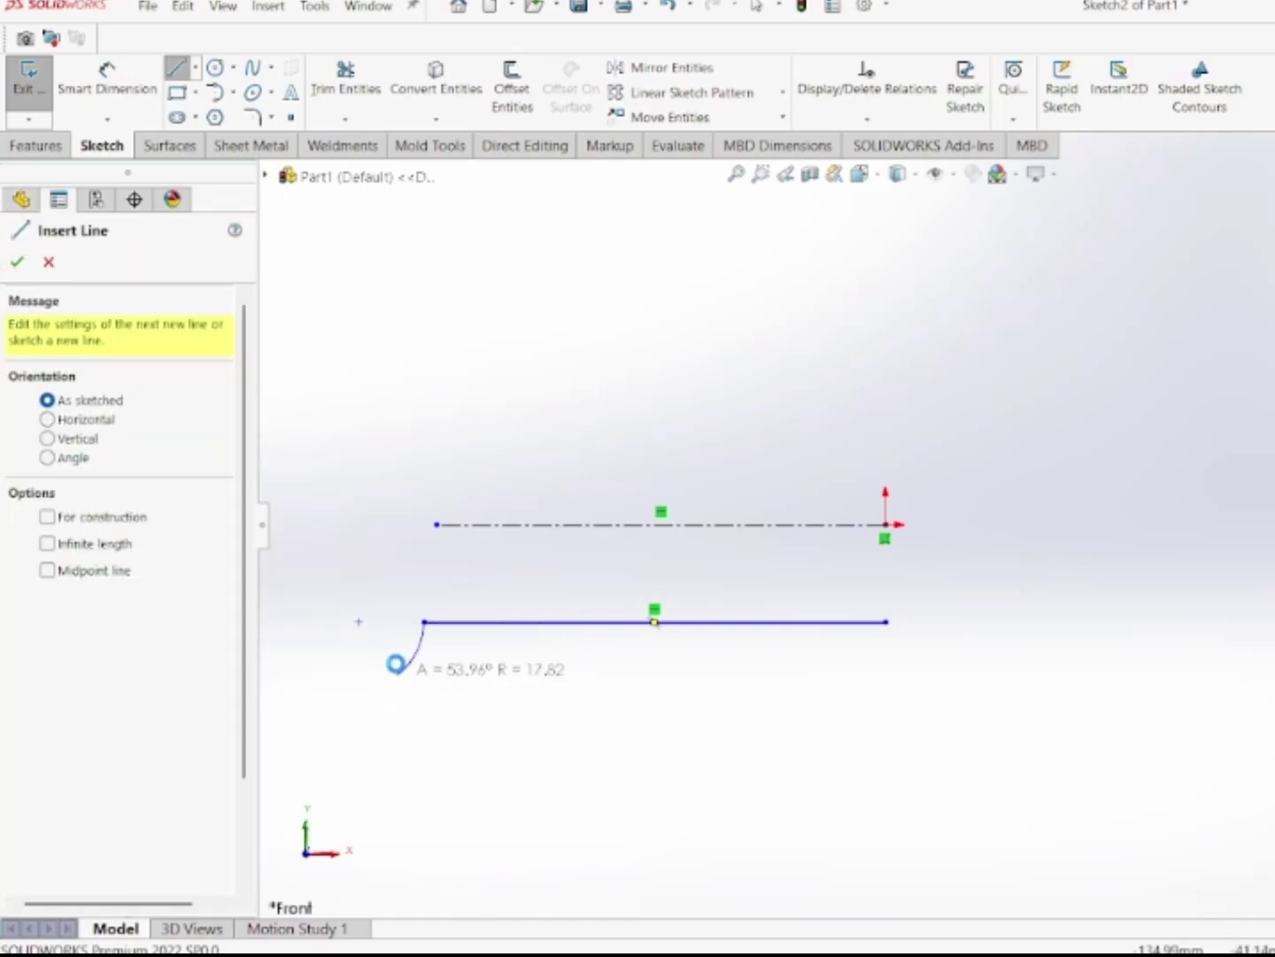
key("Escape")
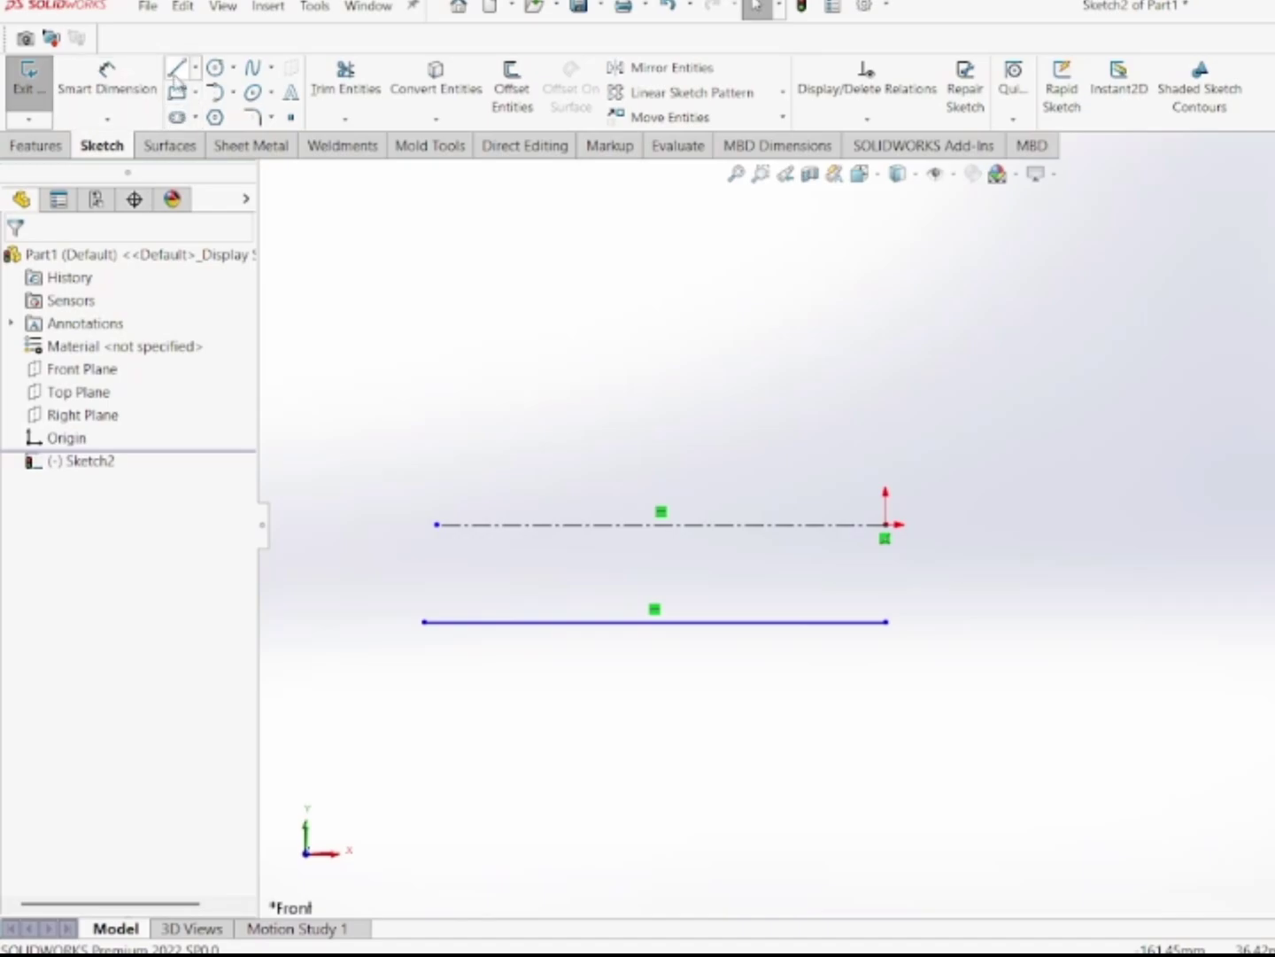
Step: Add a short tangent arc curving downward from the line's left end
left_click(422, 623)
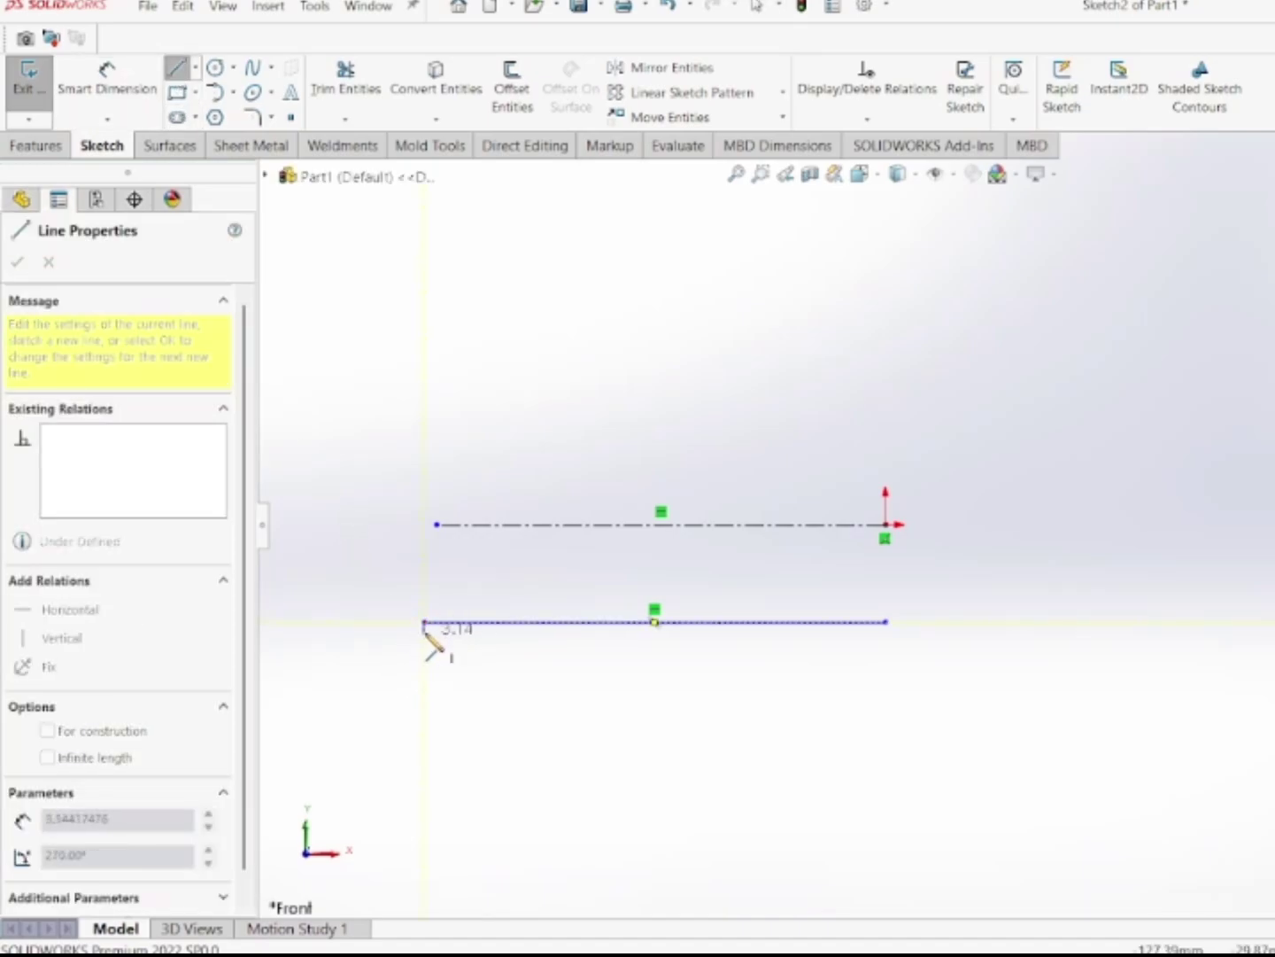
key("a")
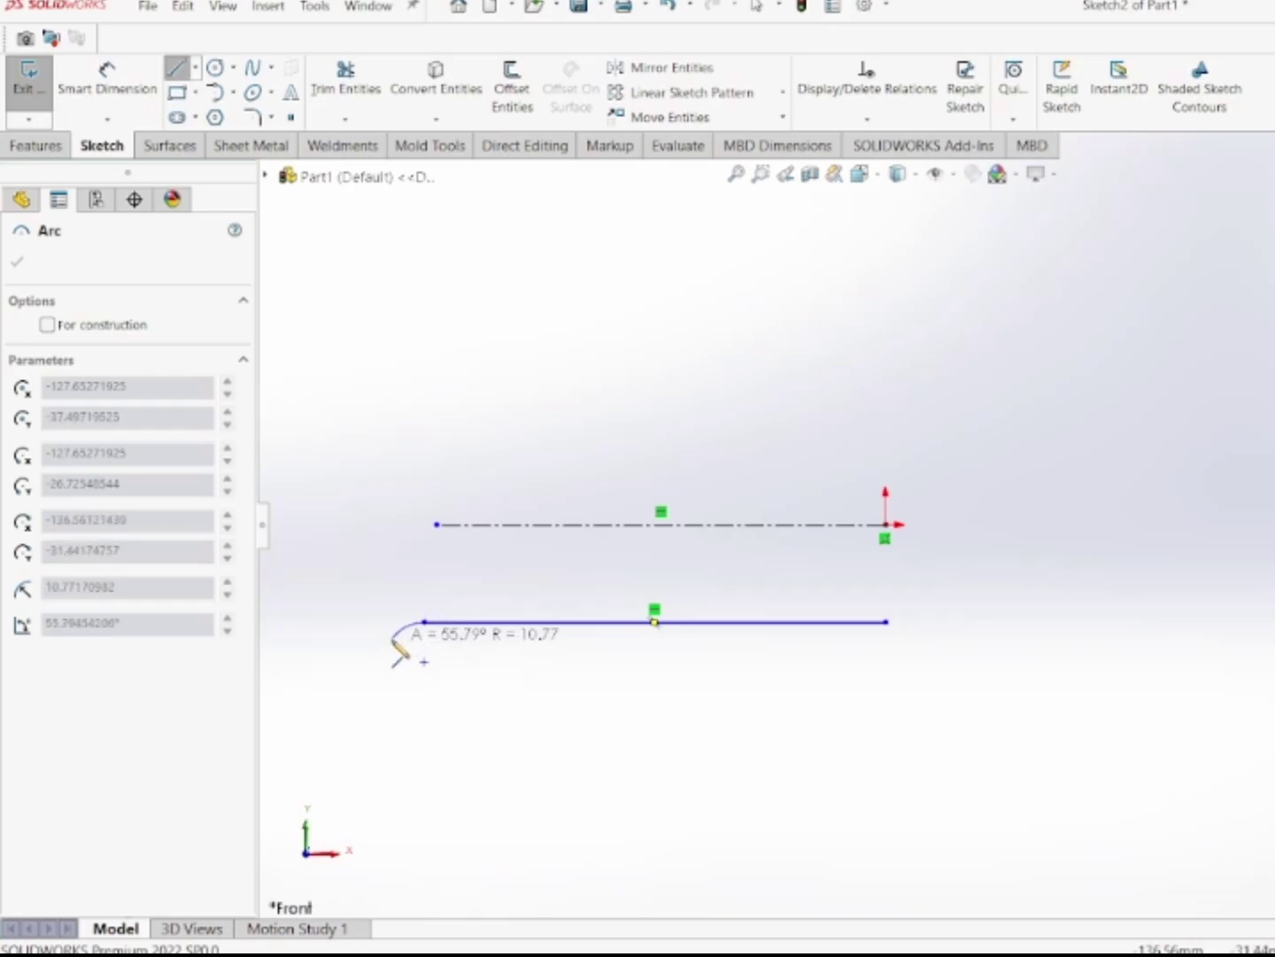
left_click(393, 638)
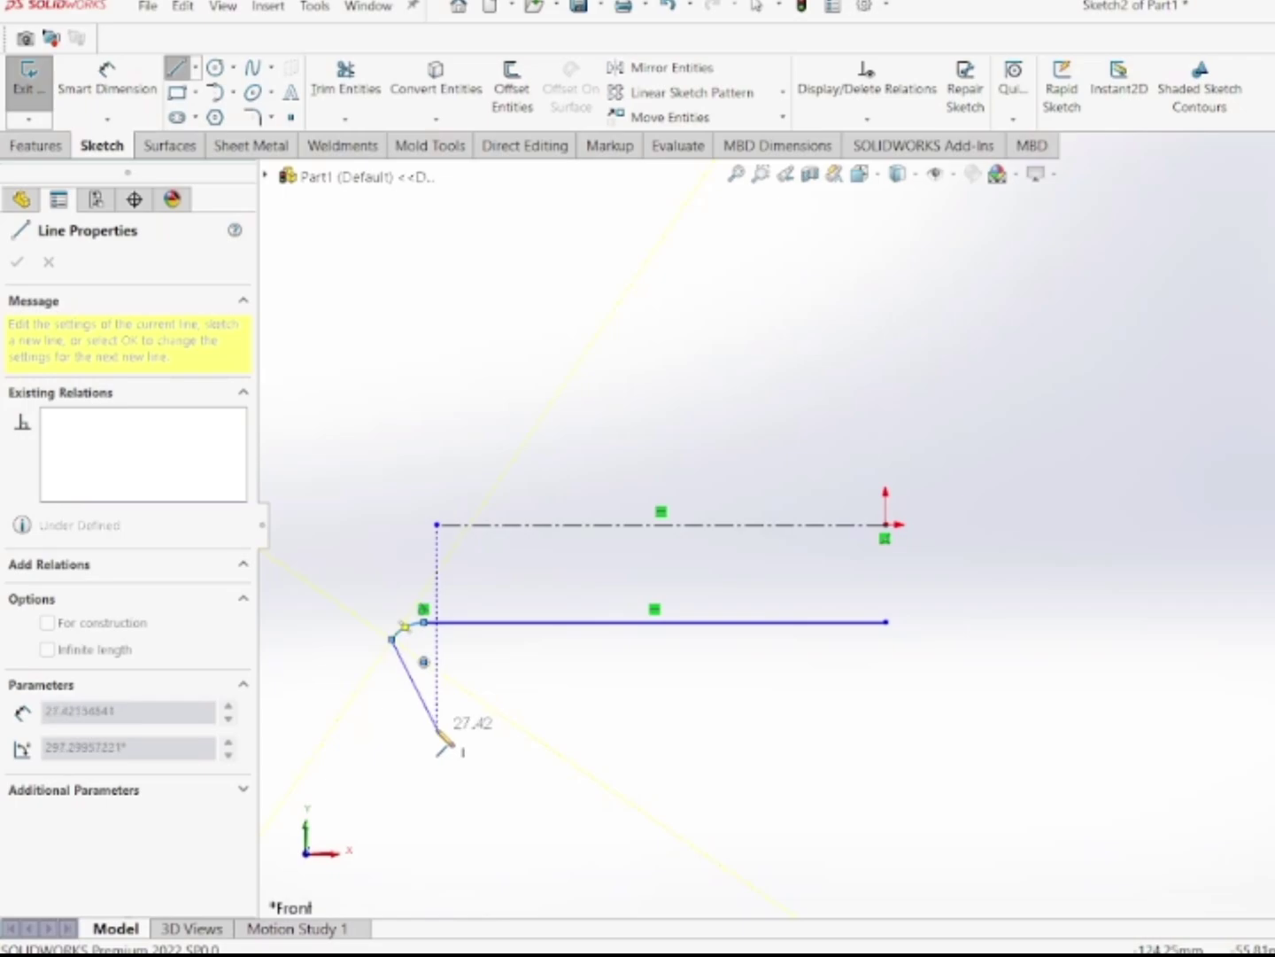
right_click(441, 735)
left_click(489, 745)
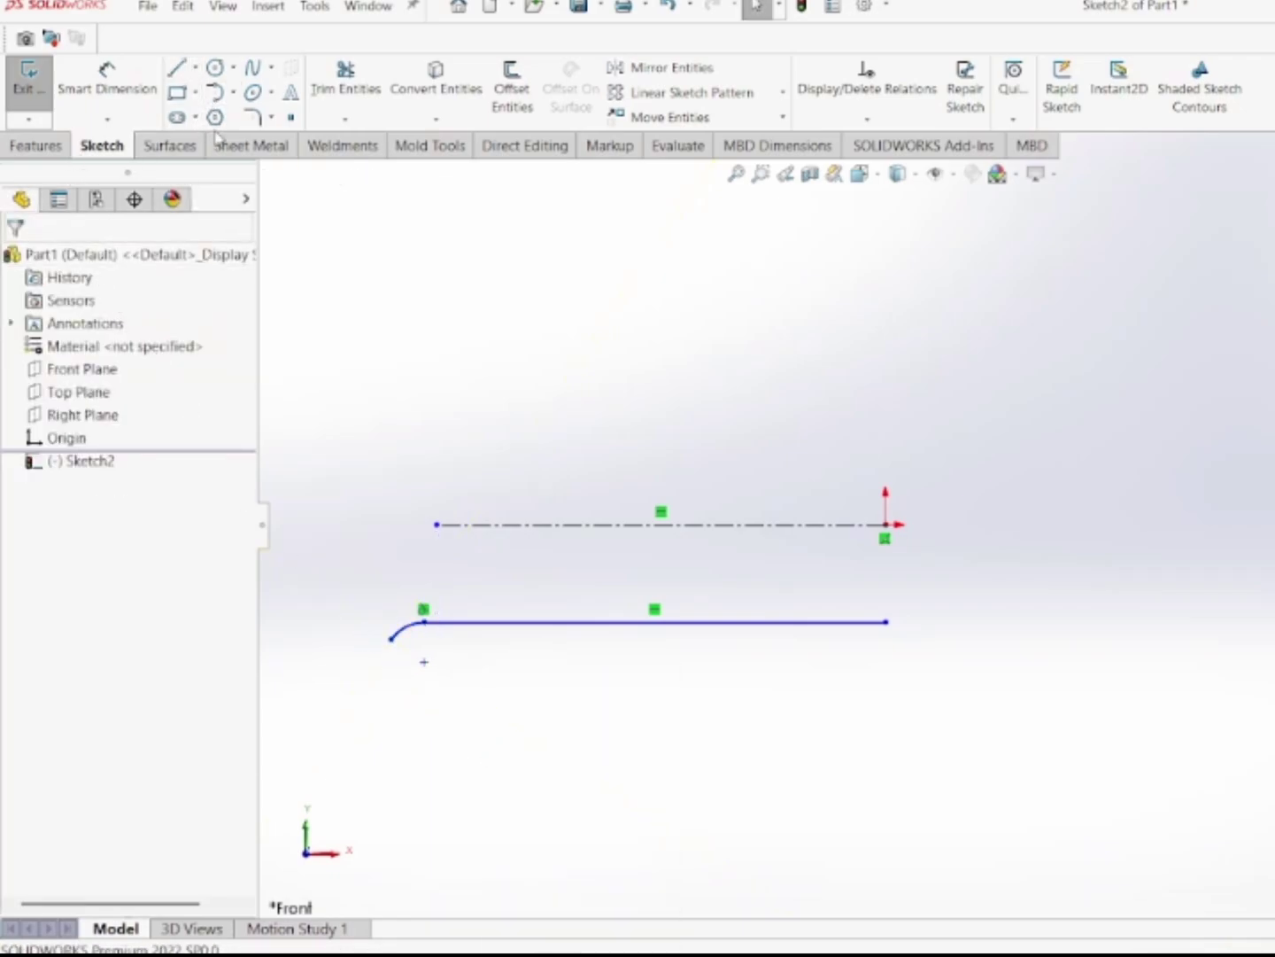
Step: Mirror the lower line and its small arc about the horizontal centerline
left_click(698, 69)
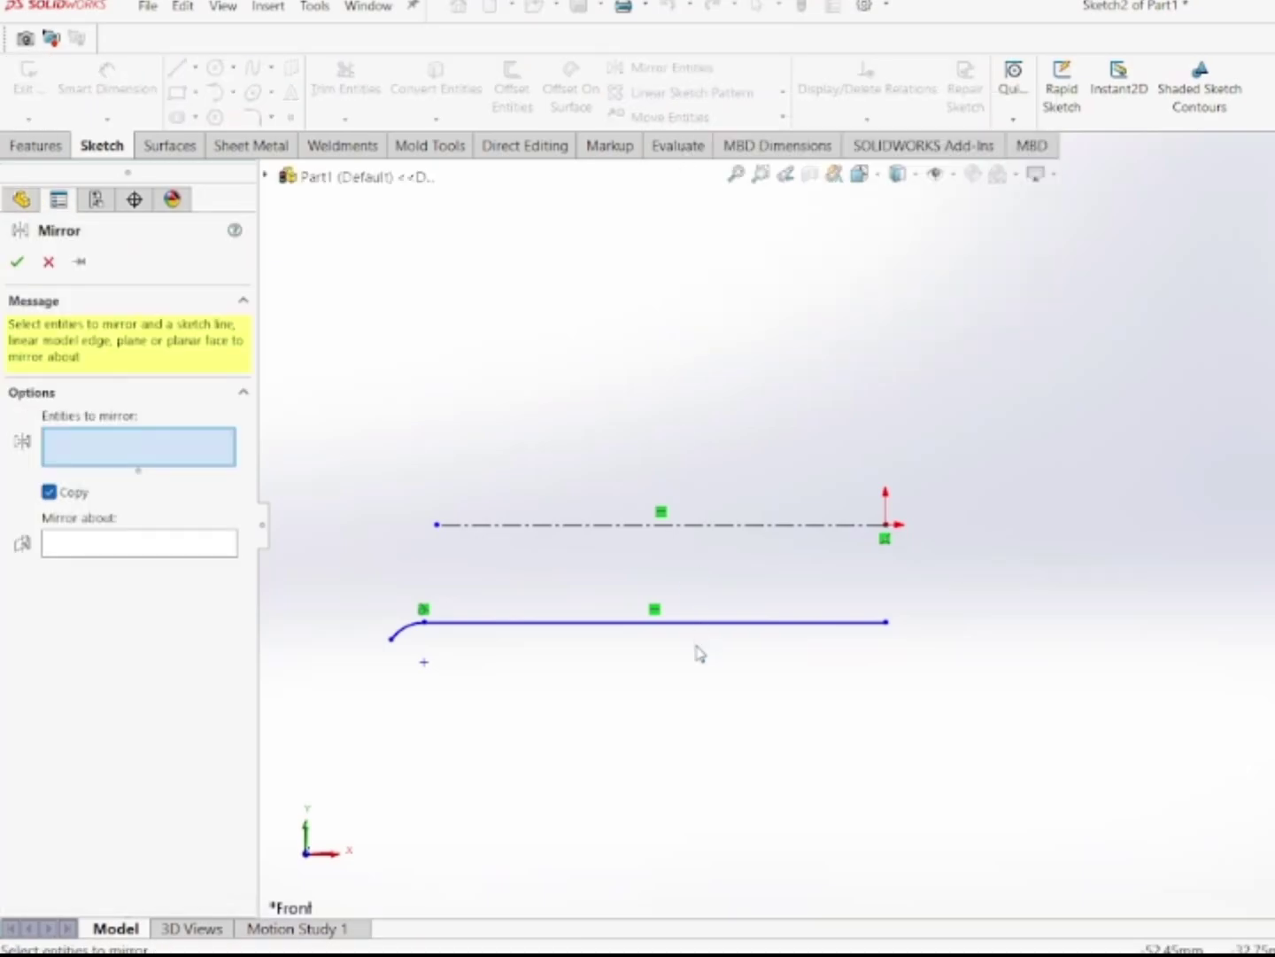
left_click(569, 624)
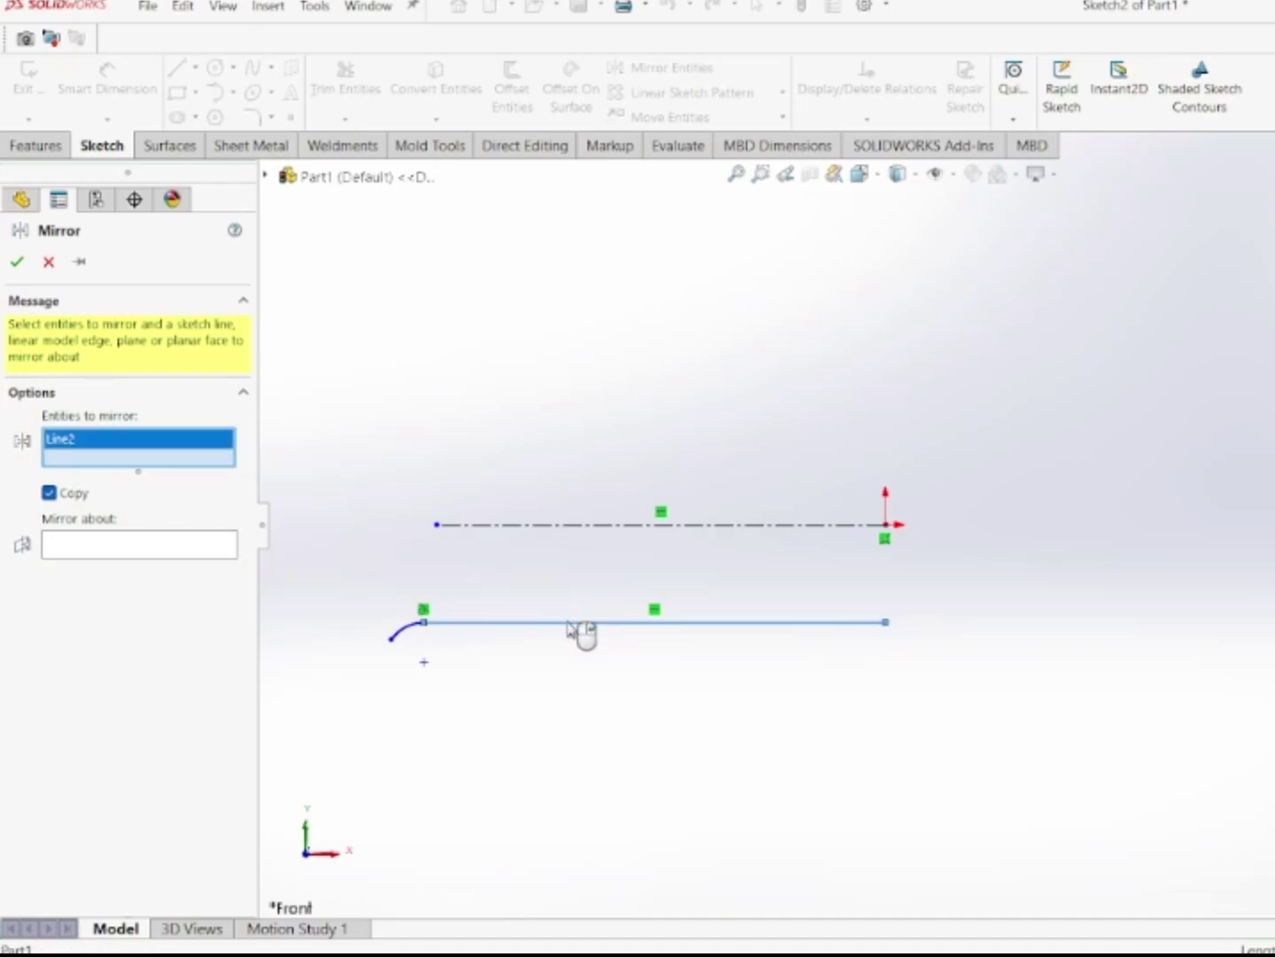
left_click(403, 636)
left_click(115, 567)
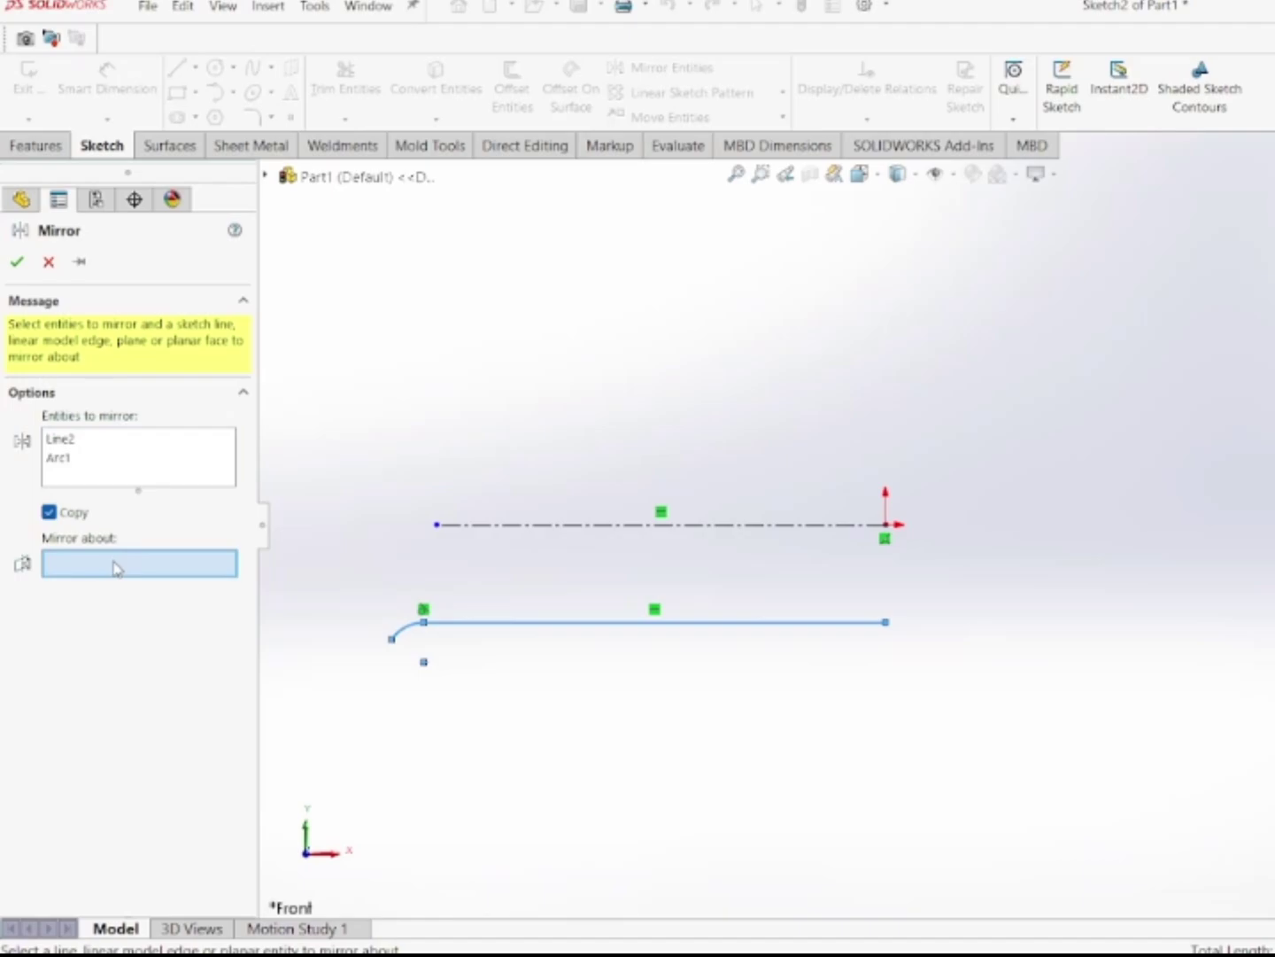
left_click(656, 528)
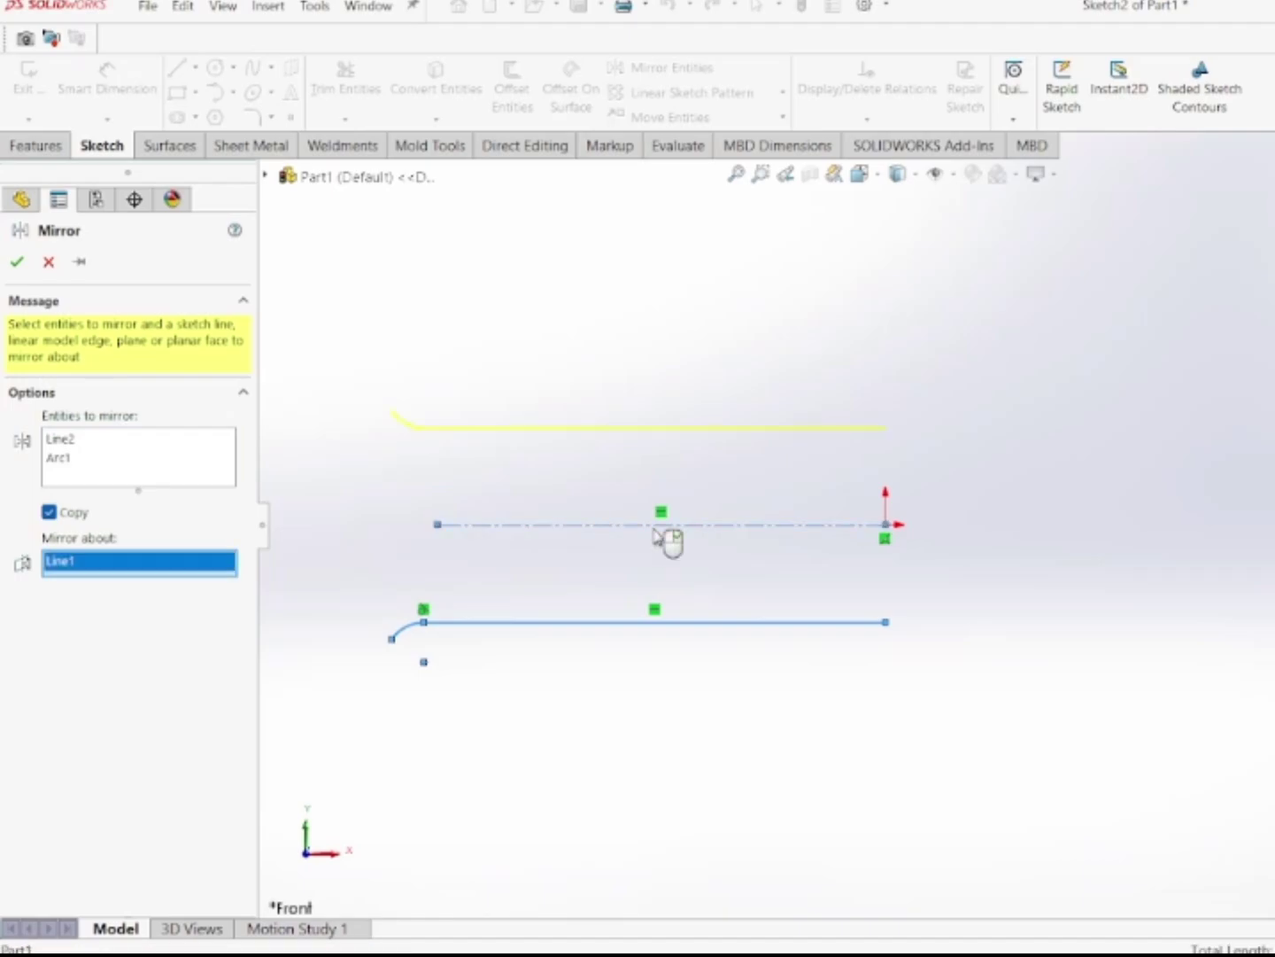
left_click(16, 264)
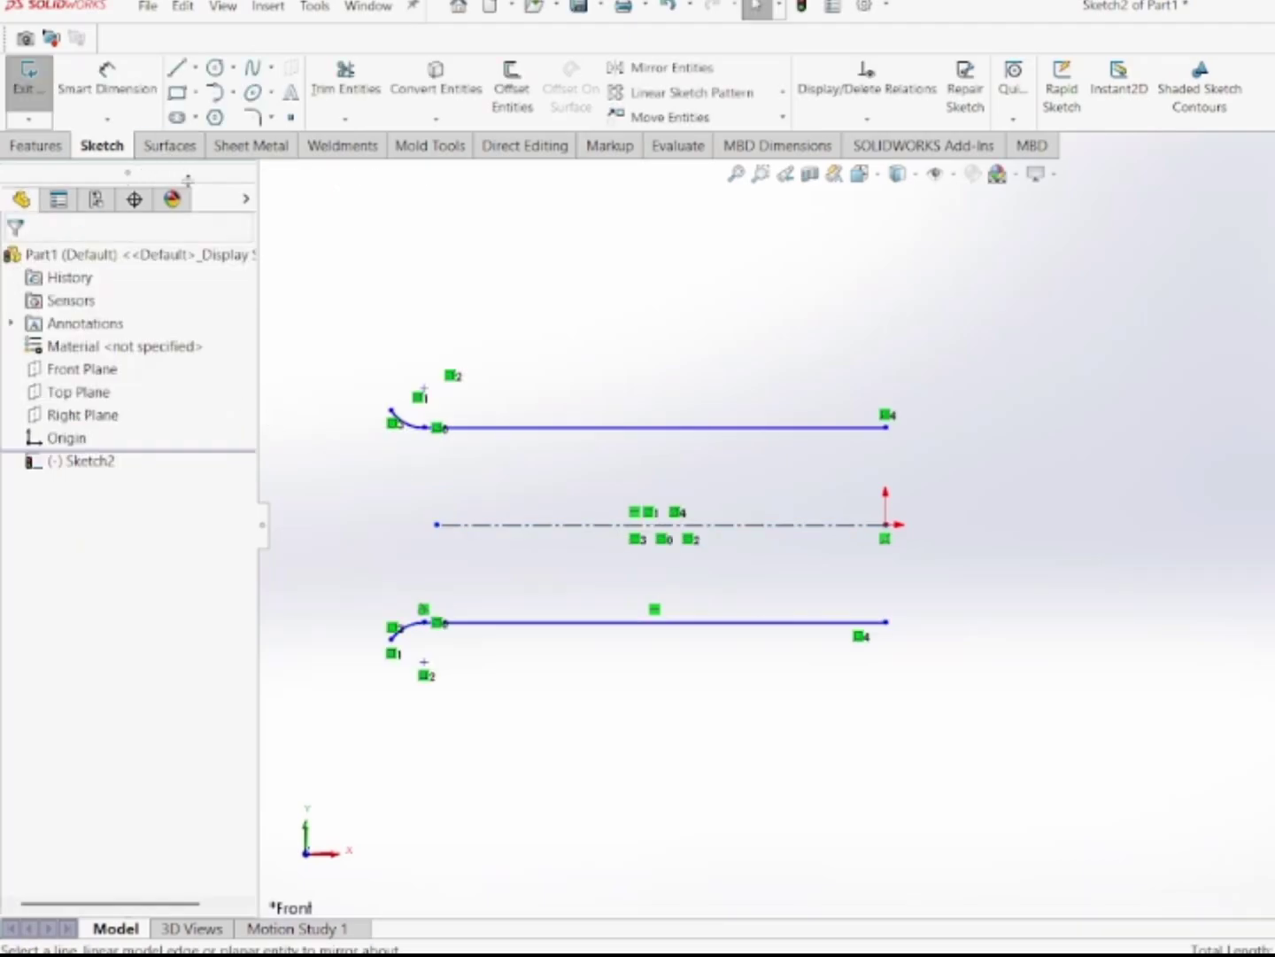
Step: Draw a large tangent arc linking the upper and lower arc ends to form the eye
left_click(218, 94)
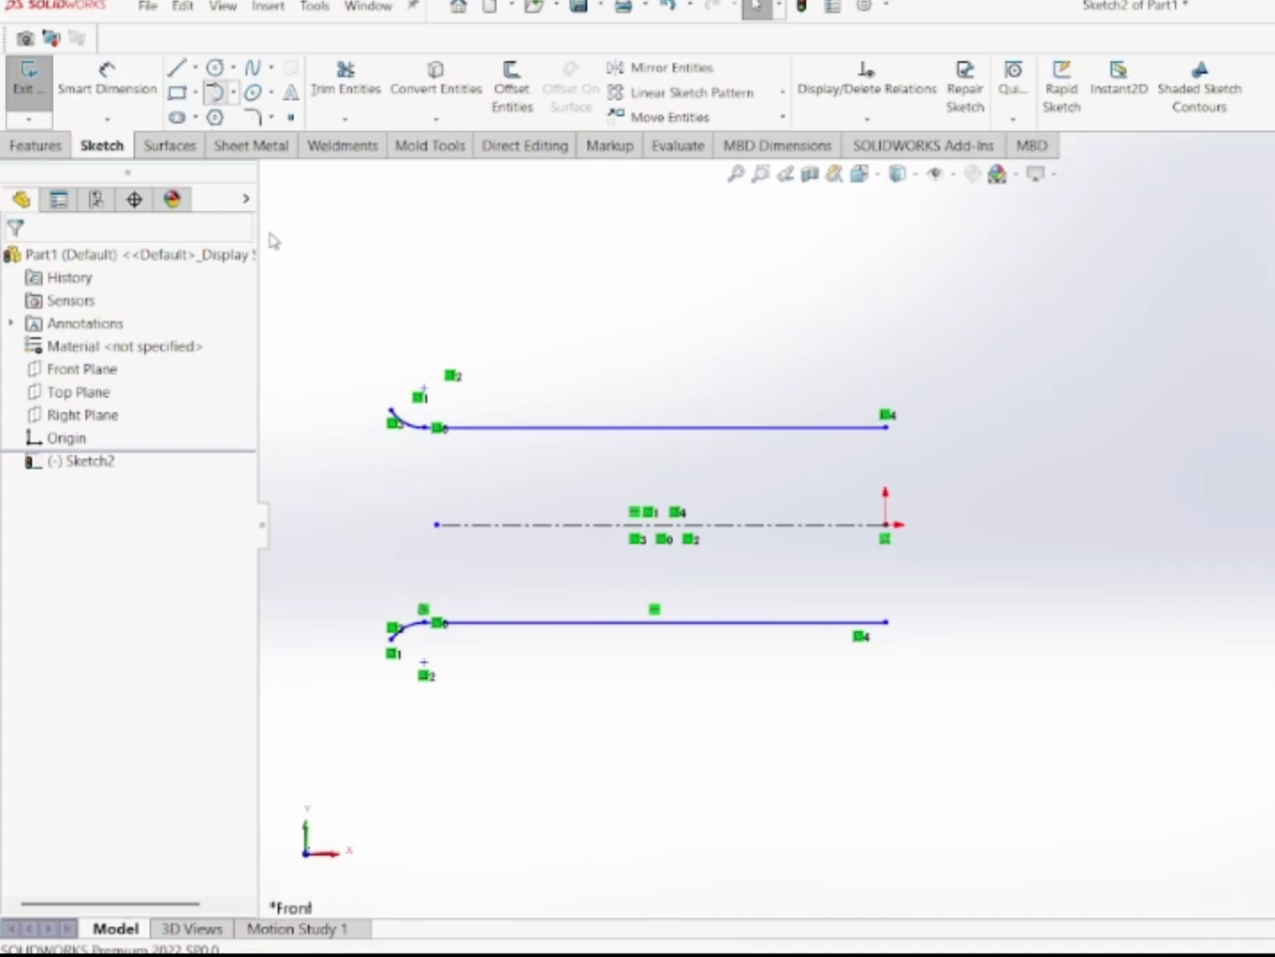
left_click(391, 412)
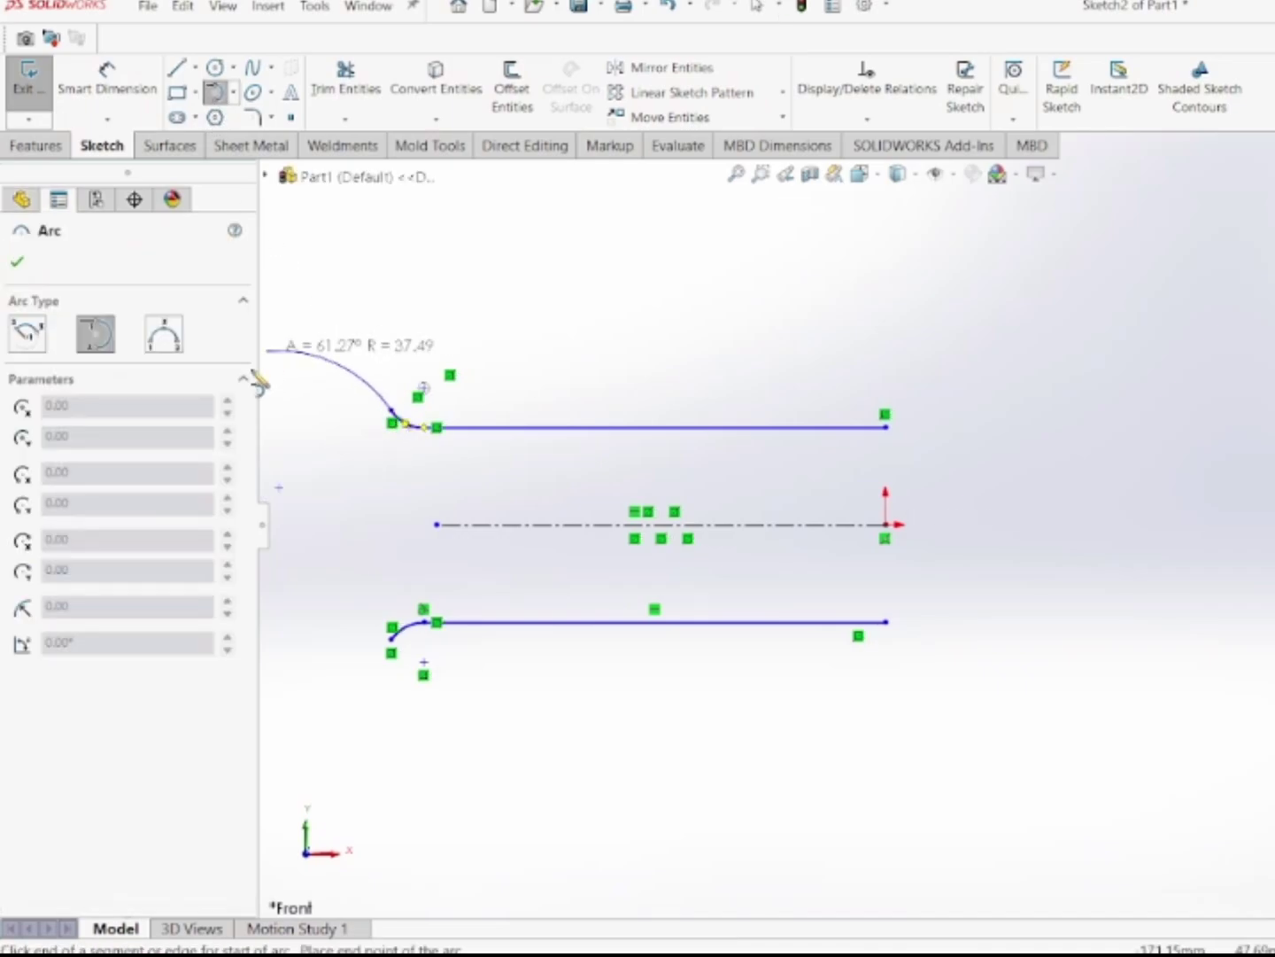
left_click(390, 639)
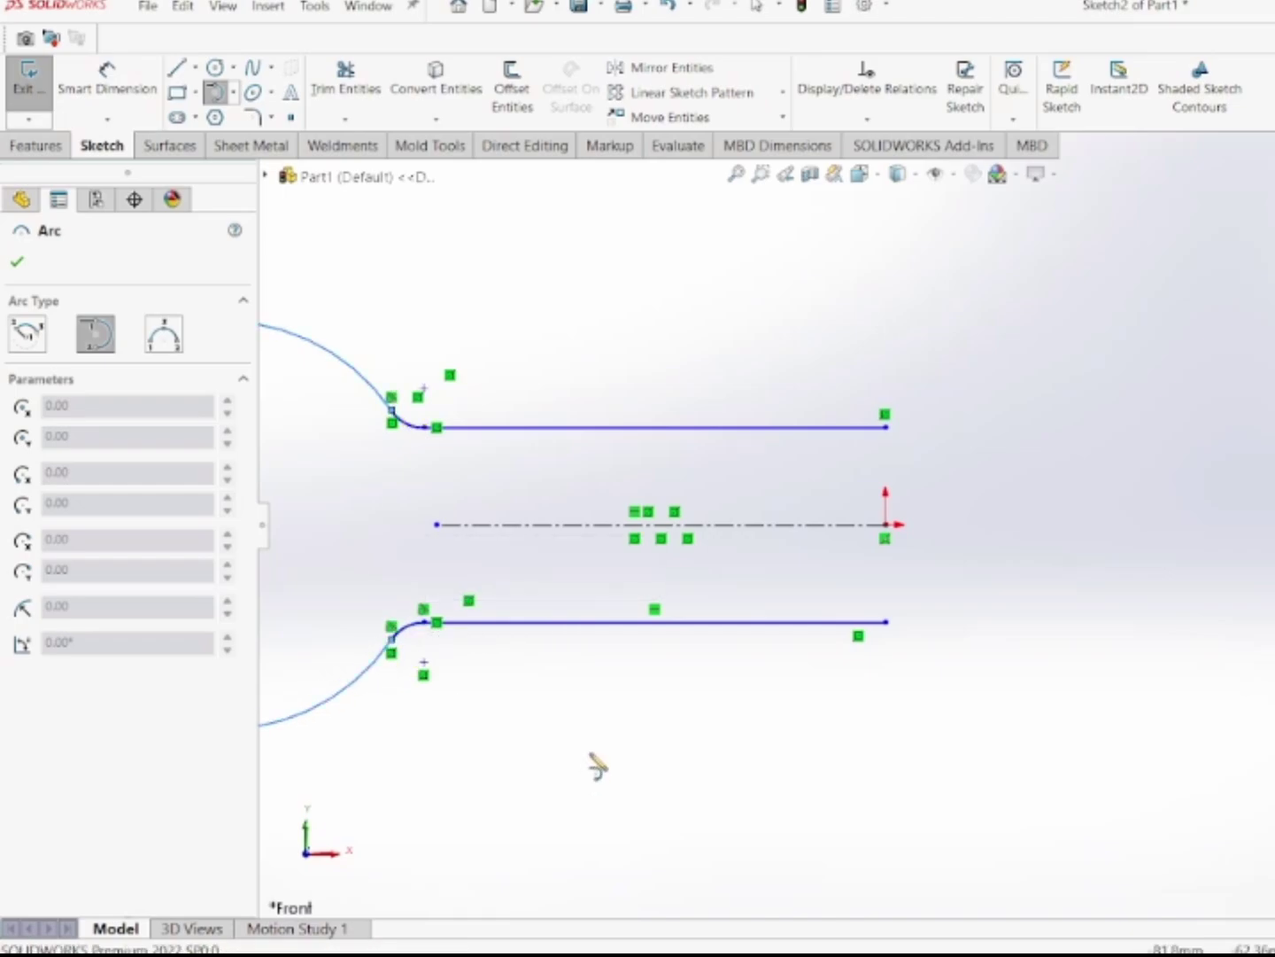
right_click(598, 766)
left_click(626, 769)
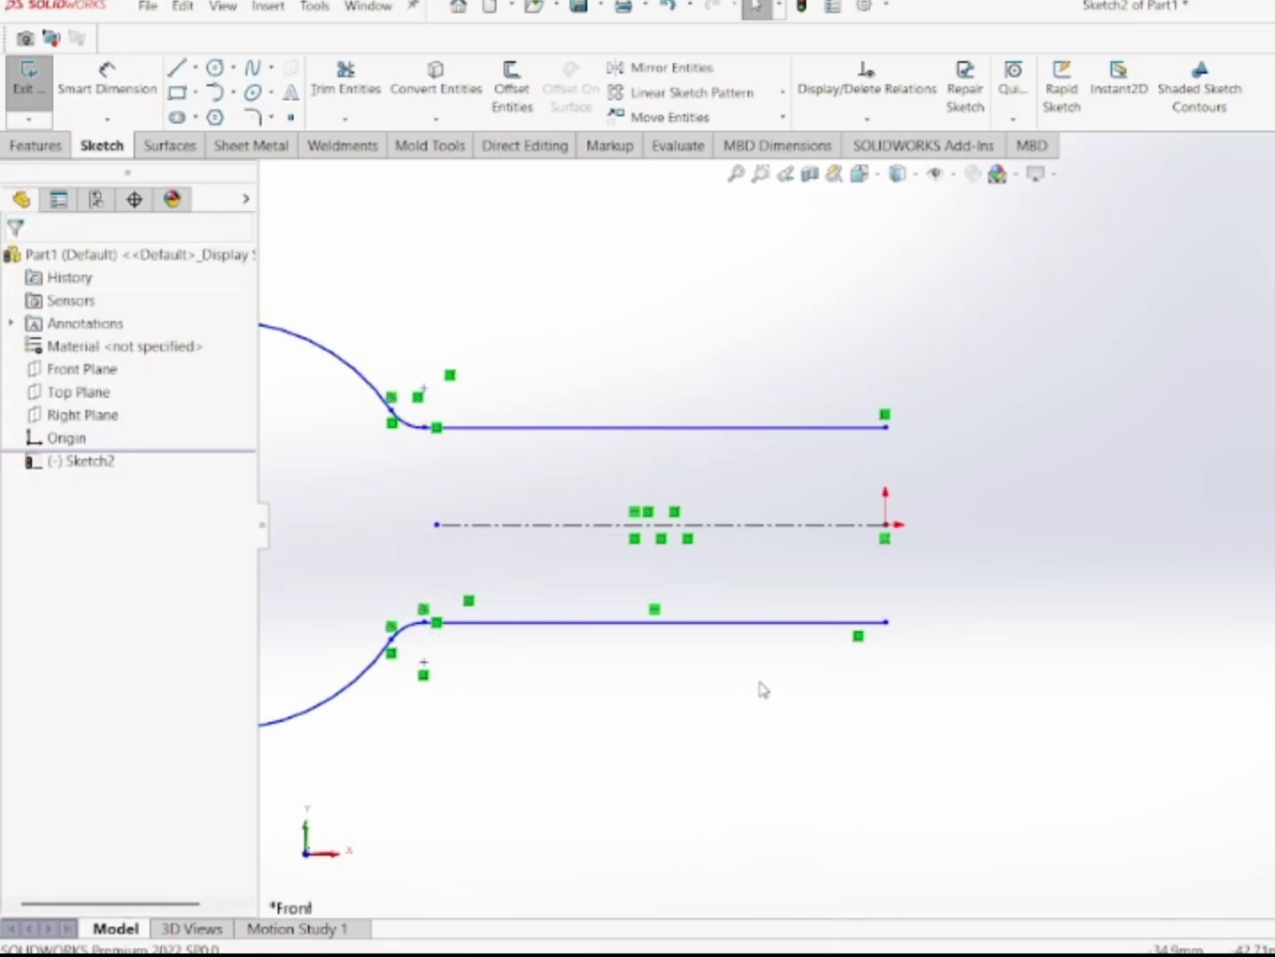
key("ctrl+Right")
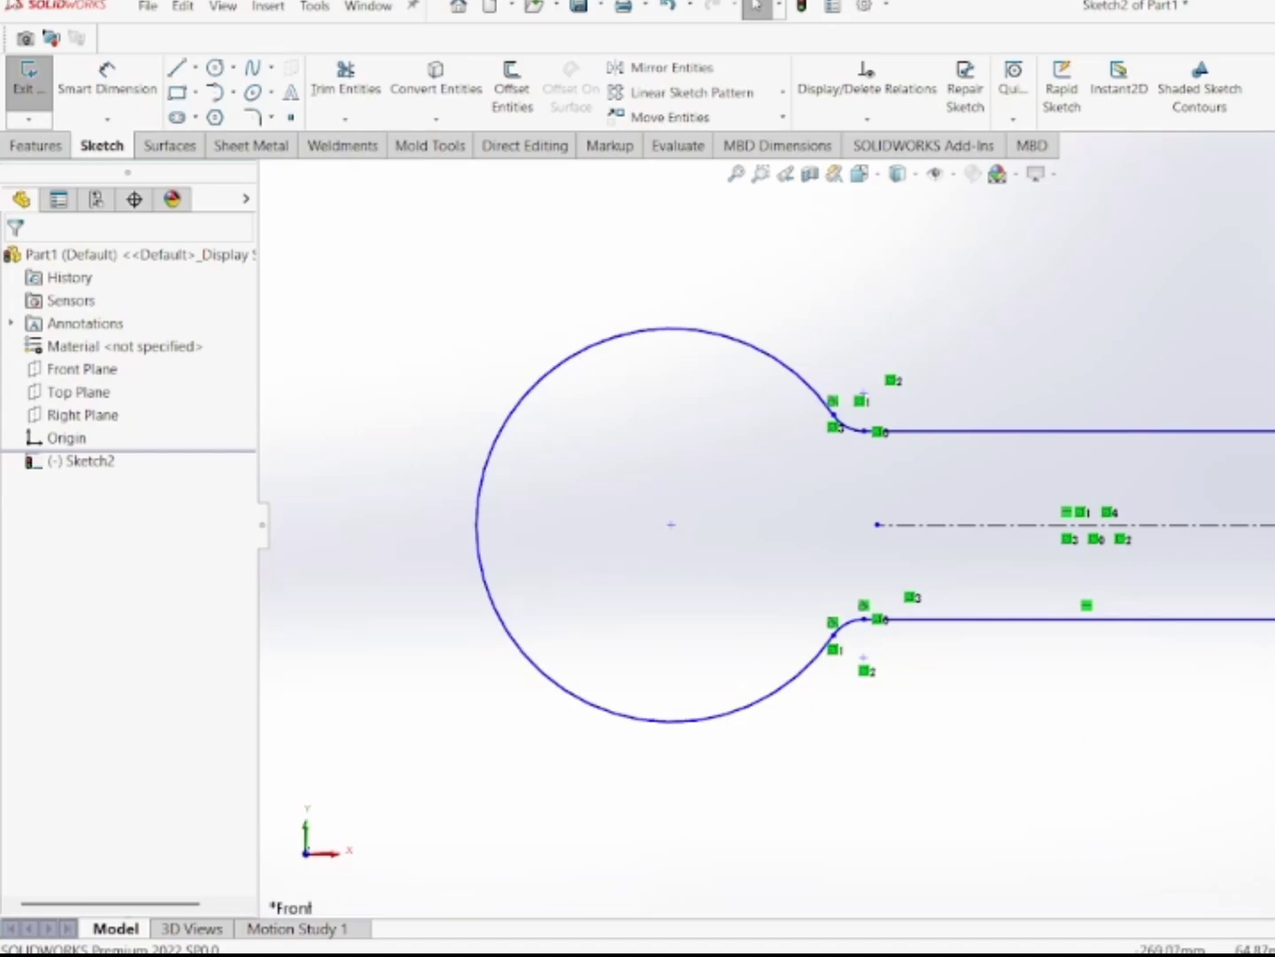
Step: Dimension the spacing between the two leg lines to 2.5
left_click(99, 89)
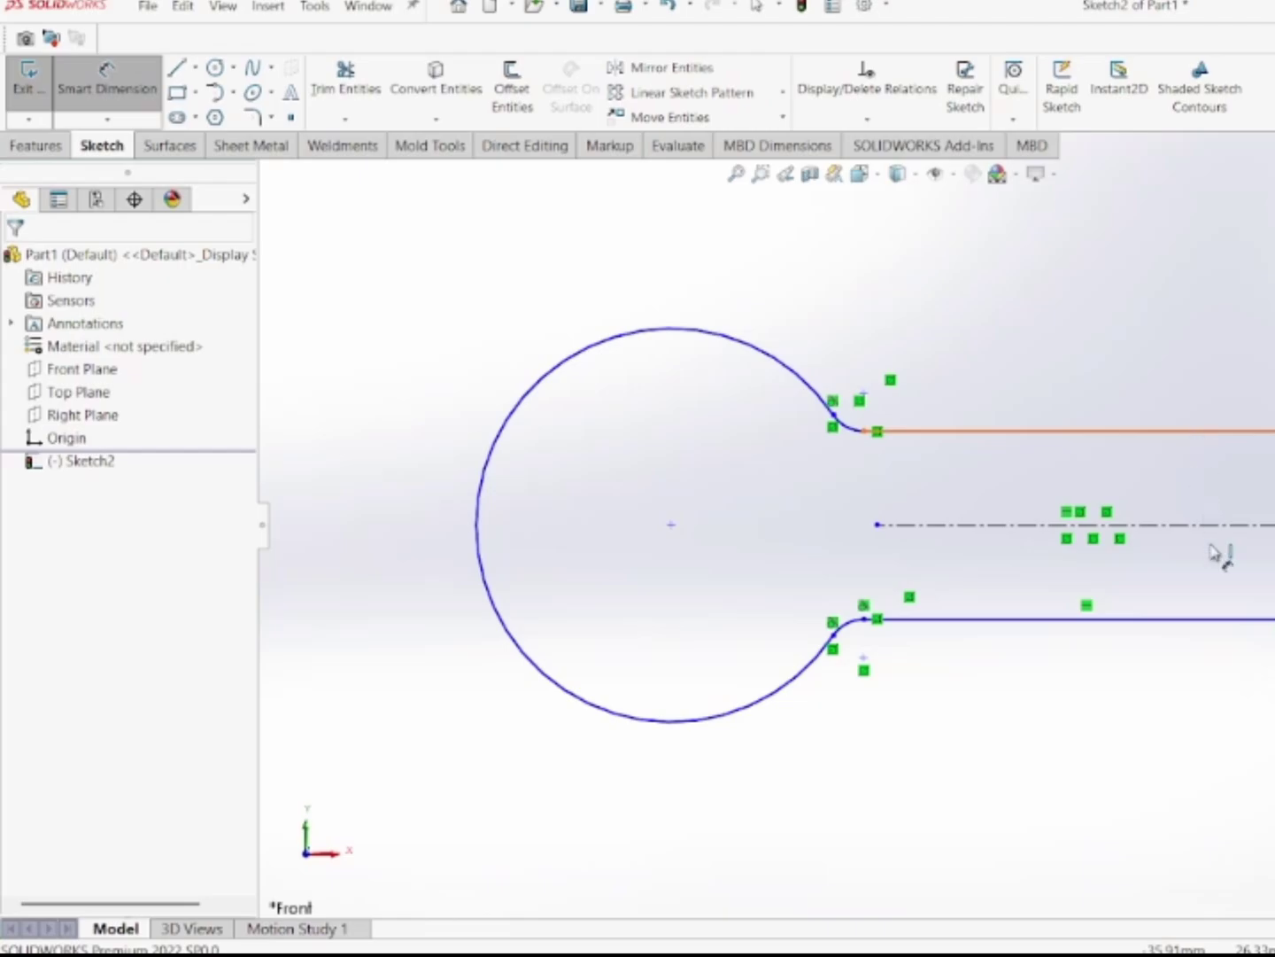
left_click(1218, 431)
left_click(1226, 619)
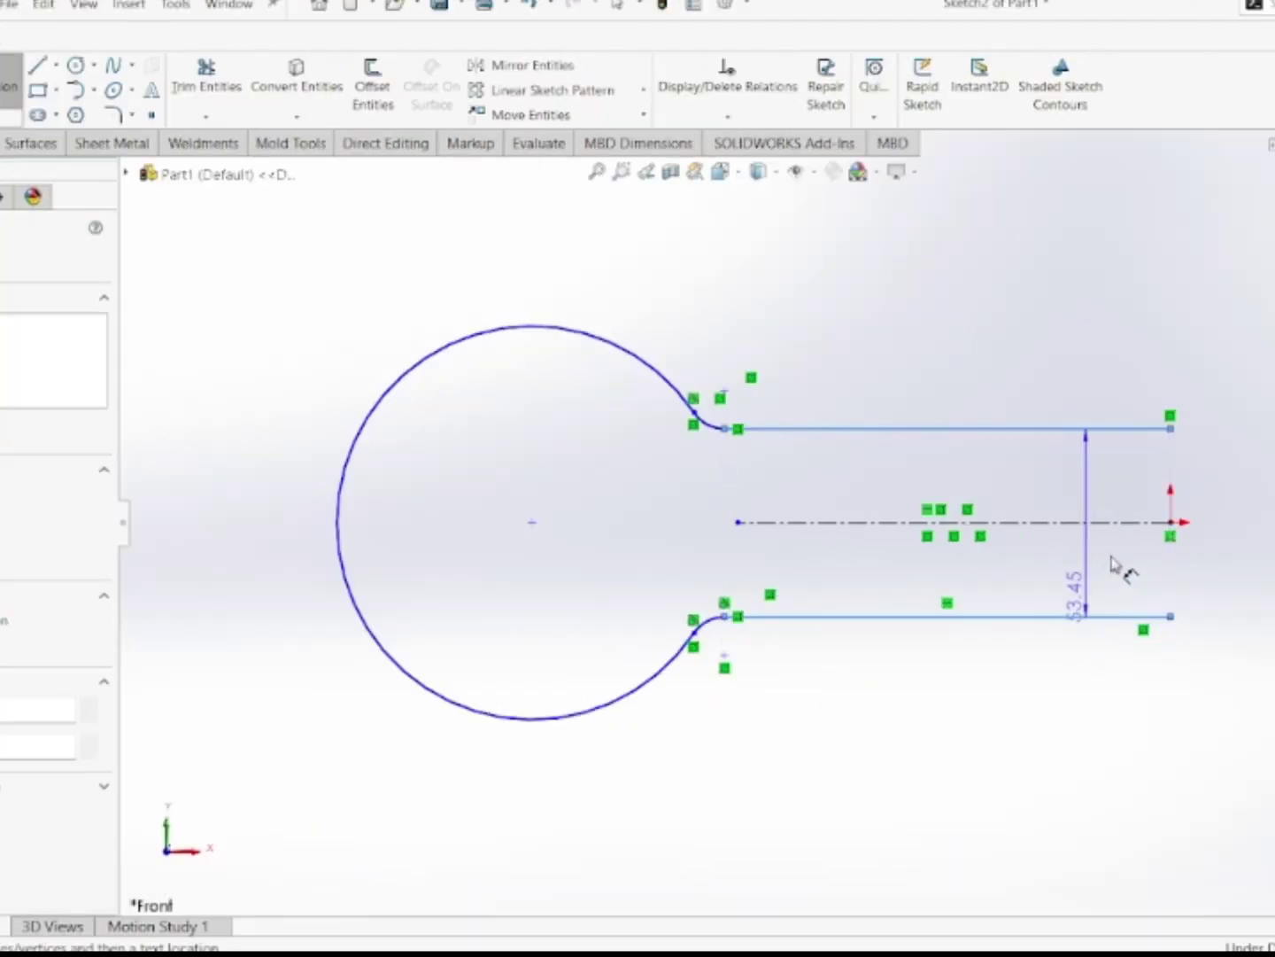
left_click(1251, 567)
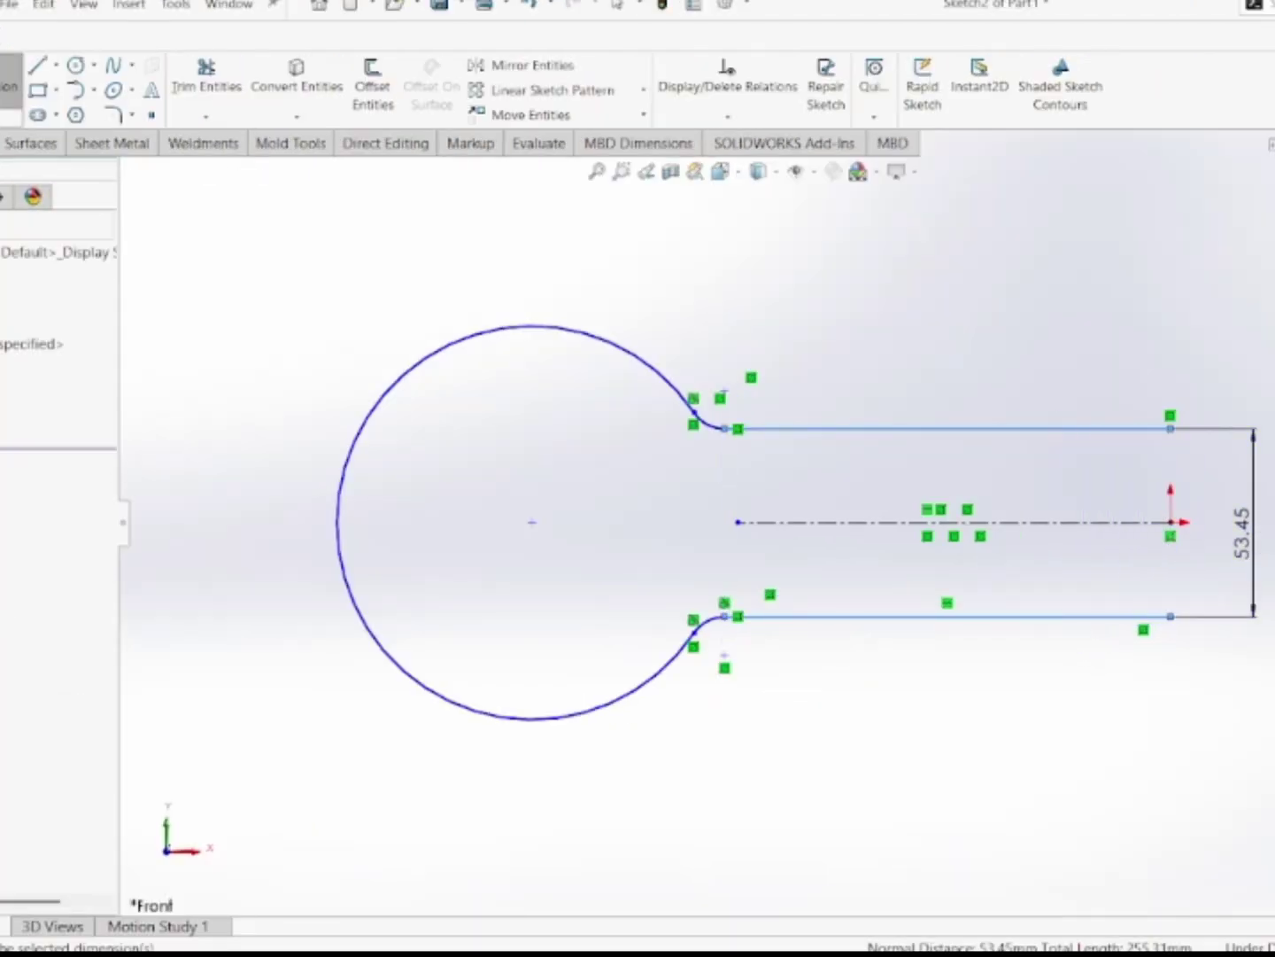
type("2.5")
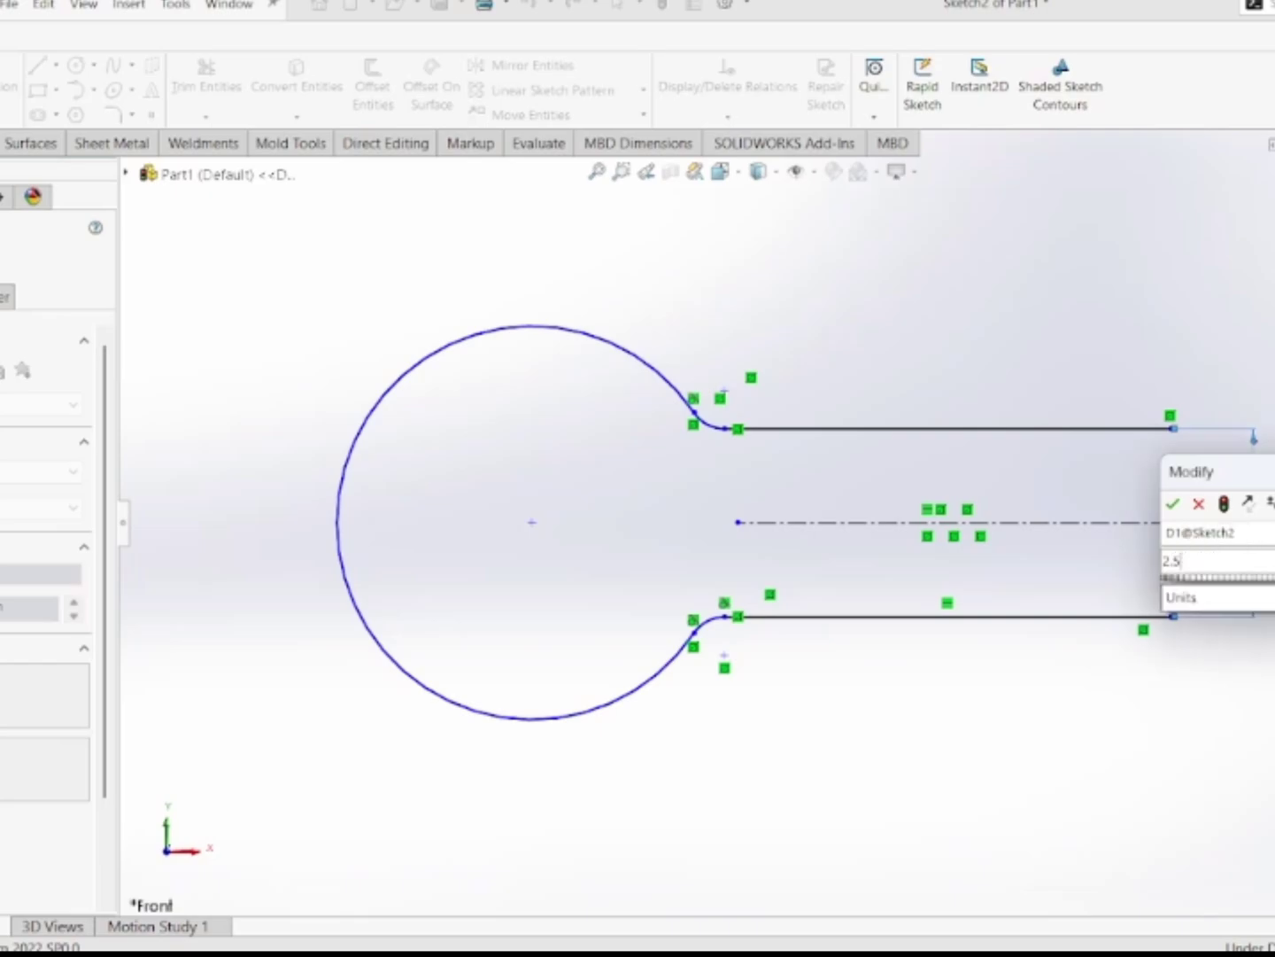
key("Return")
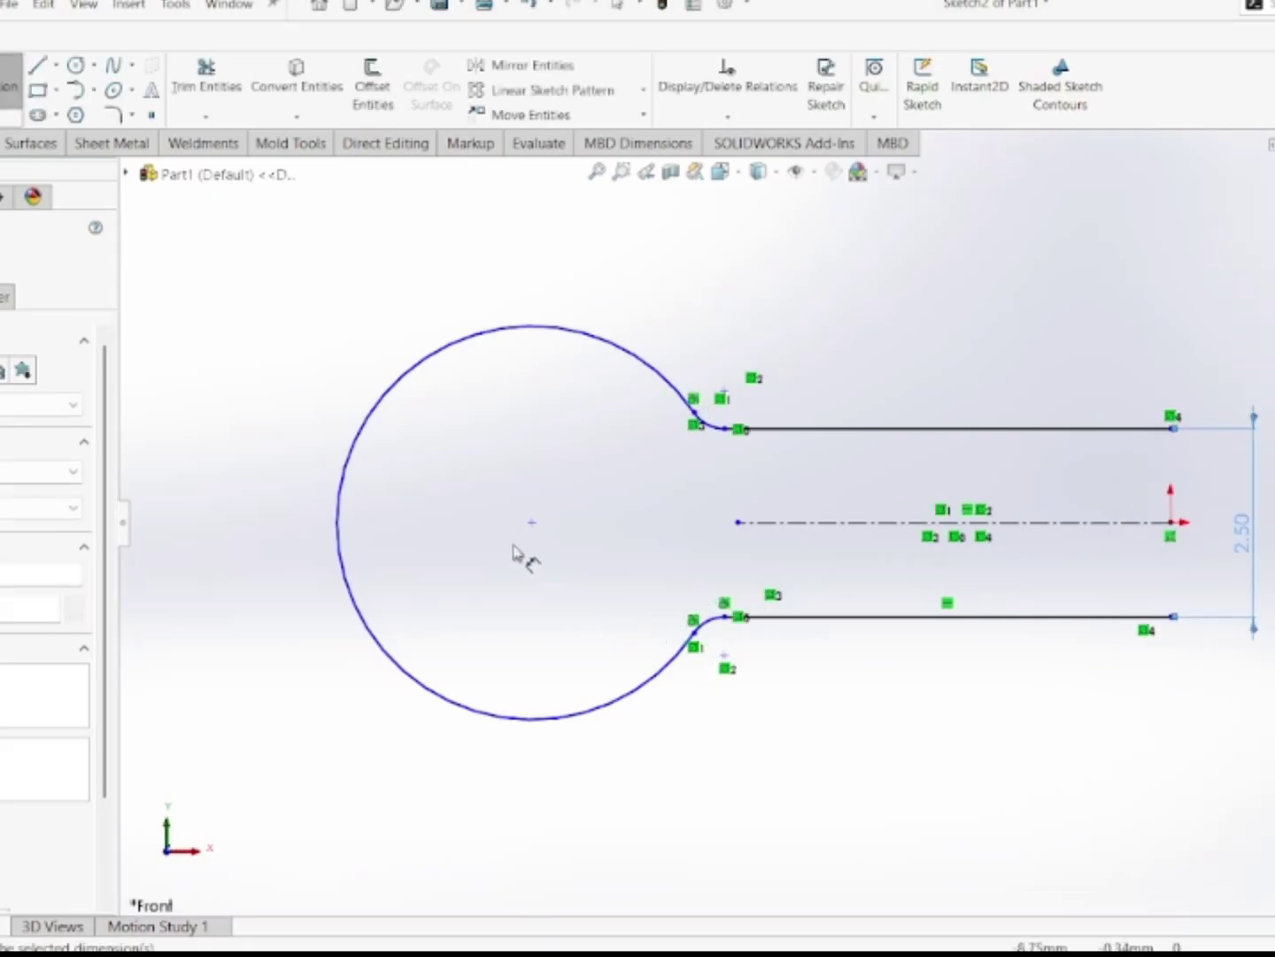
Step: Give the lower transition arc a radius dimension of 1
left_click(720, 634)
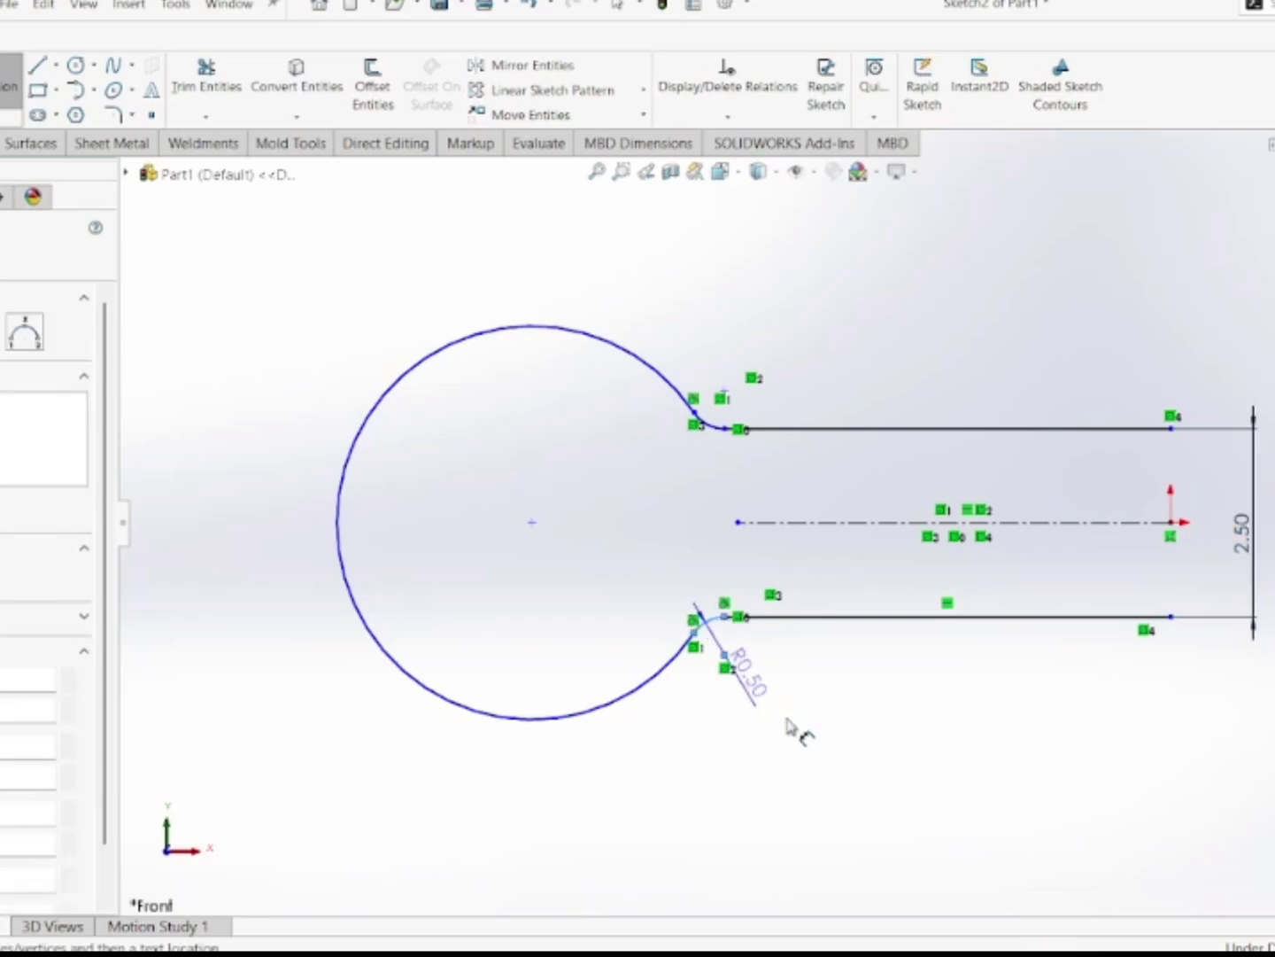
left_click(813, 748)
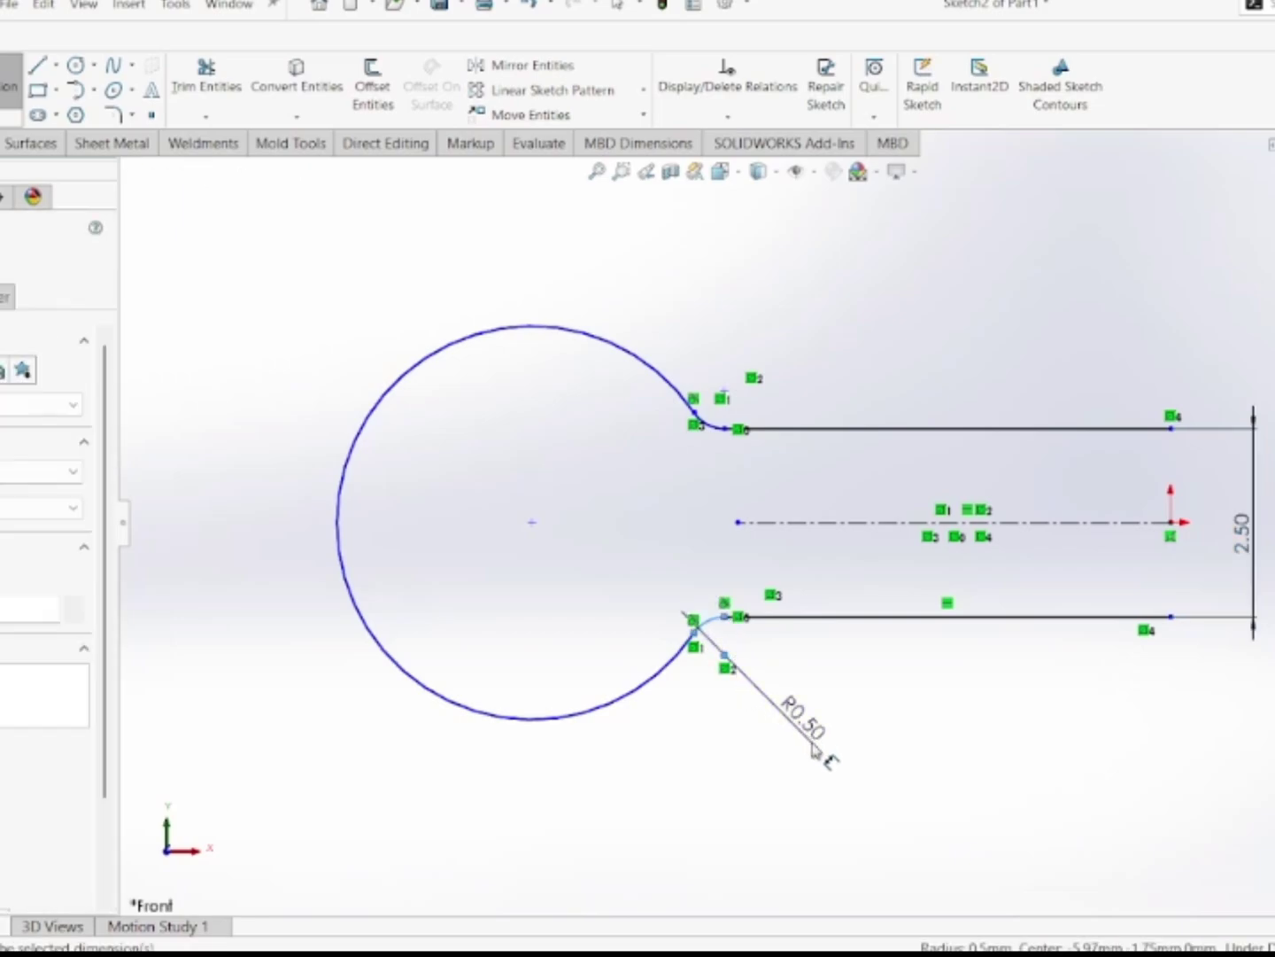
type("10")
key("Escape")
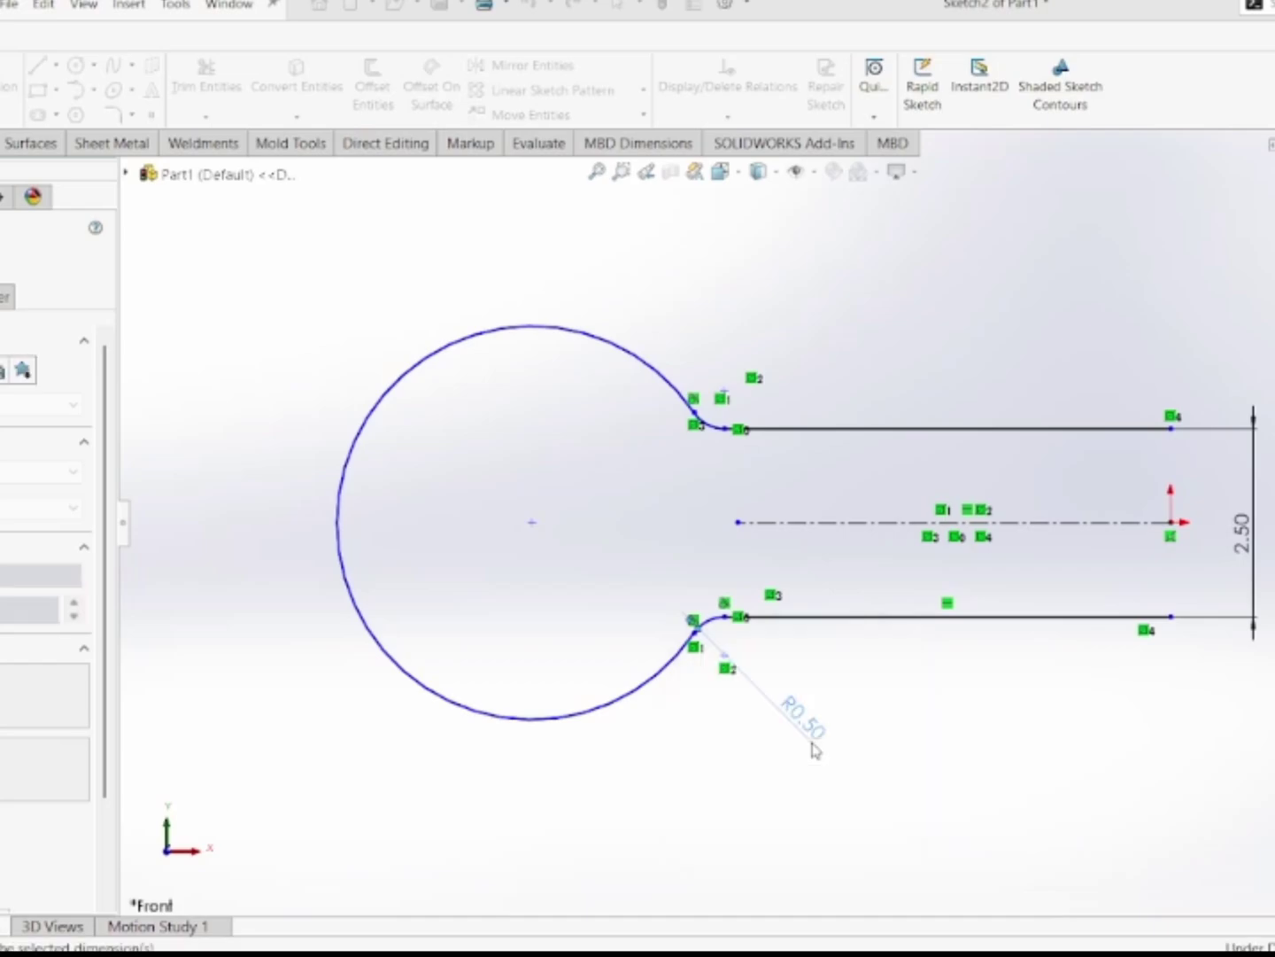
key("Return")
key("Escape")
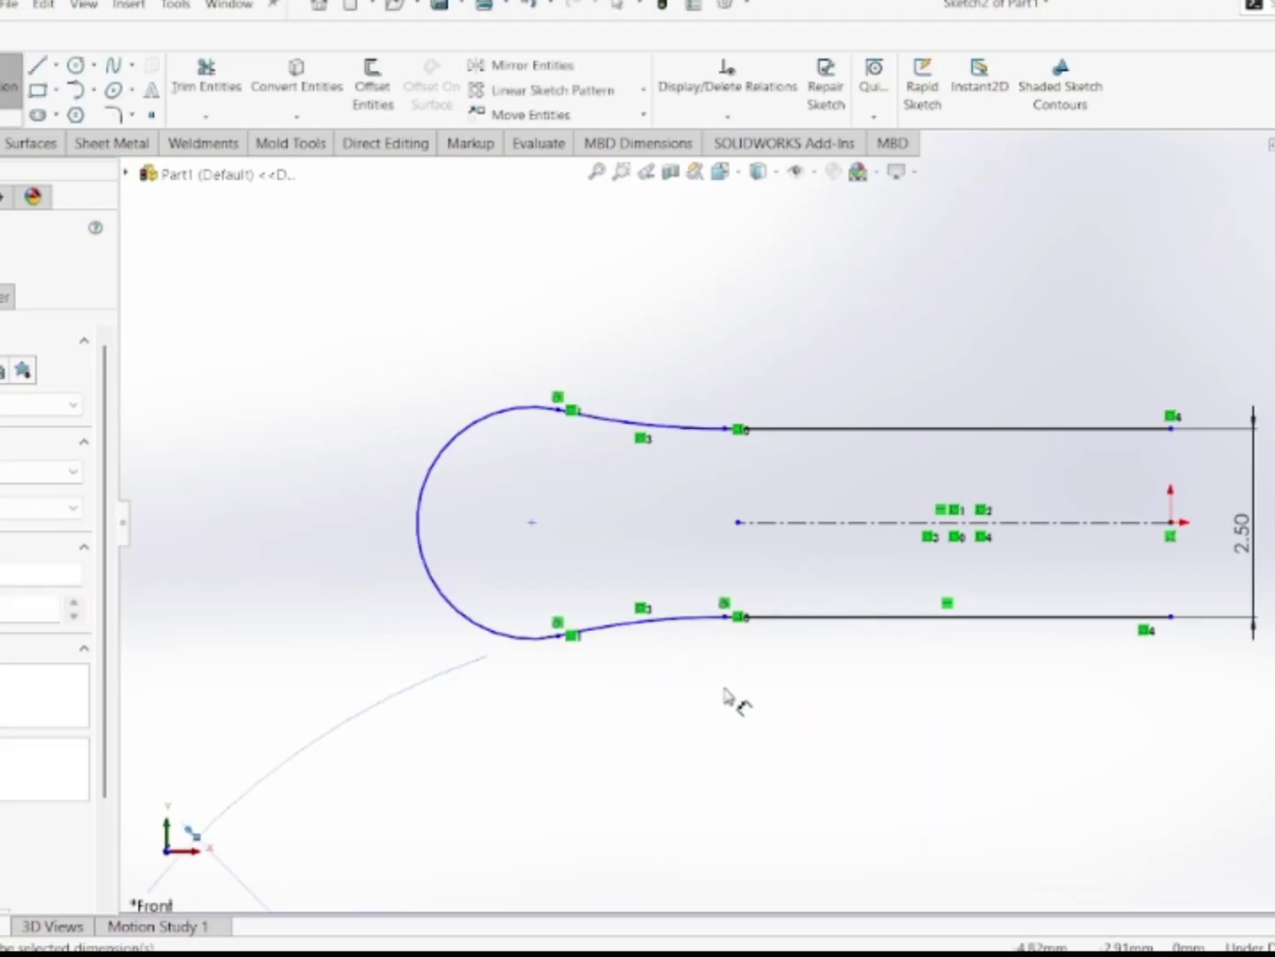
Step: Set the eye arc radius to 5
left_click(430, 486)
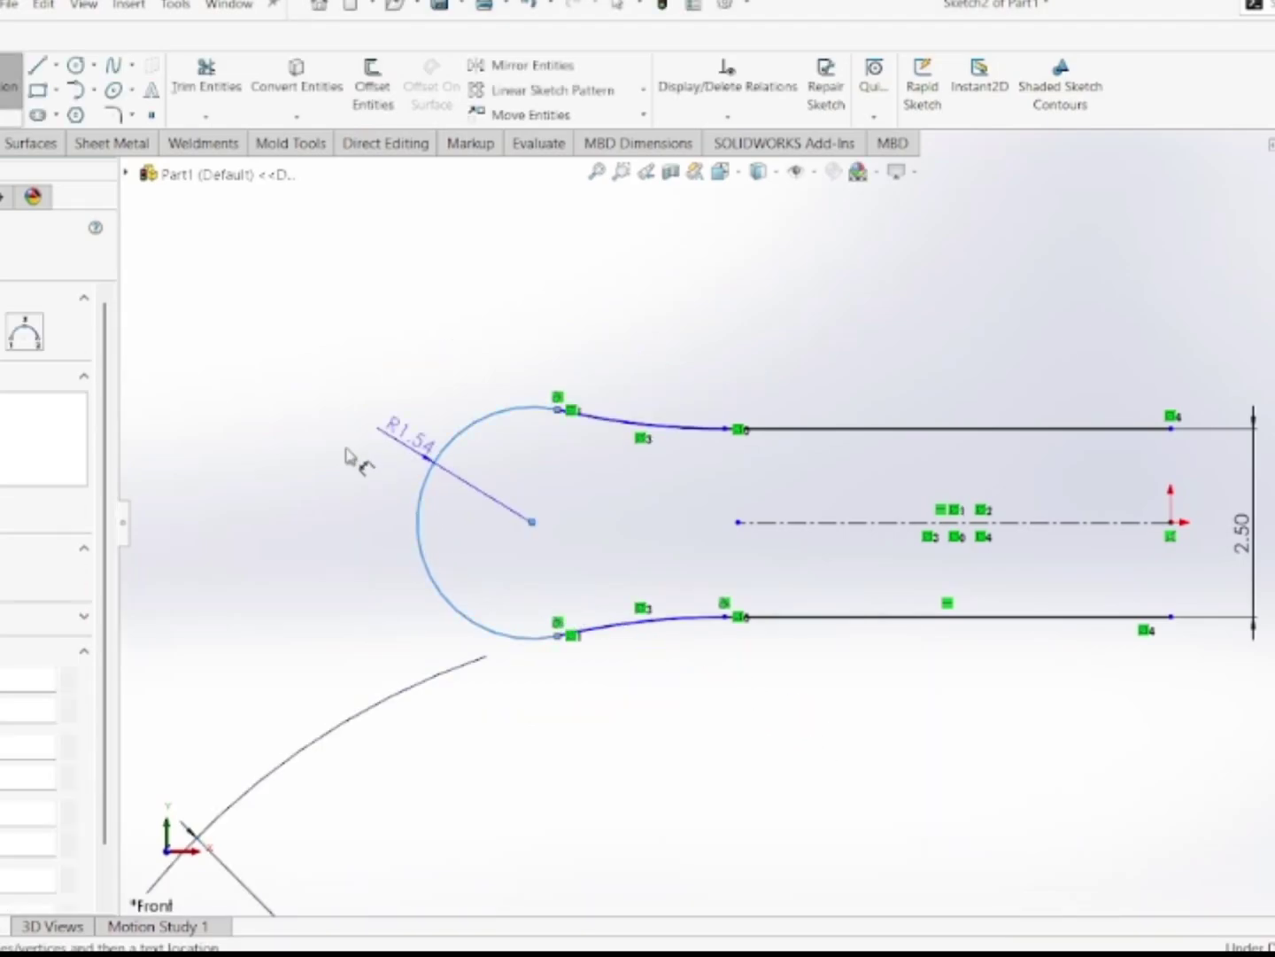
left_click(280, 424)
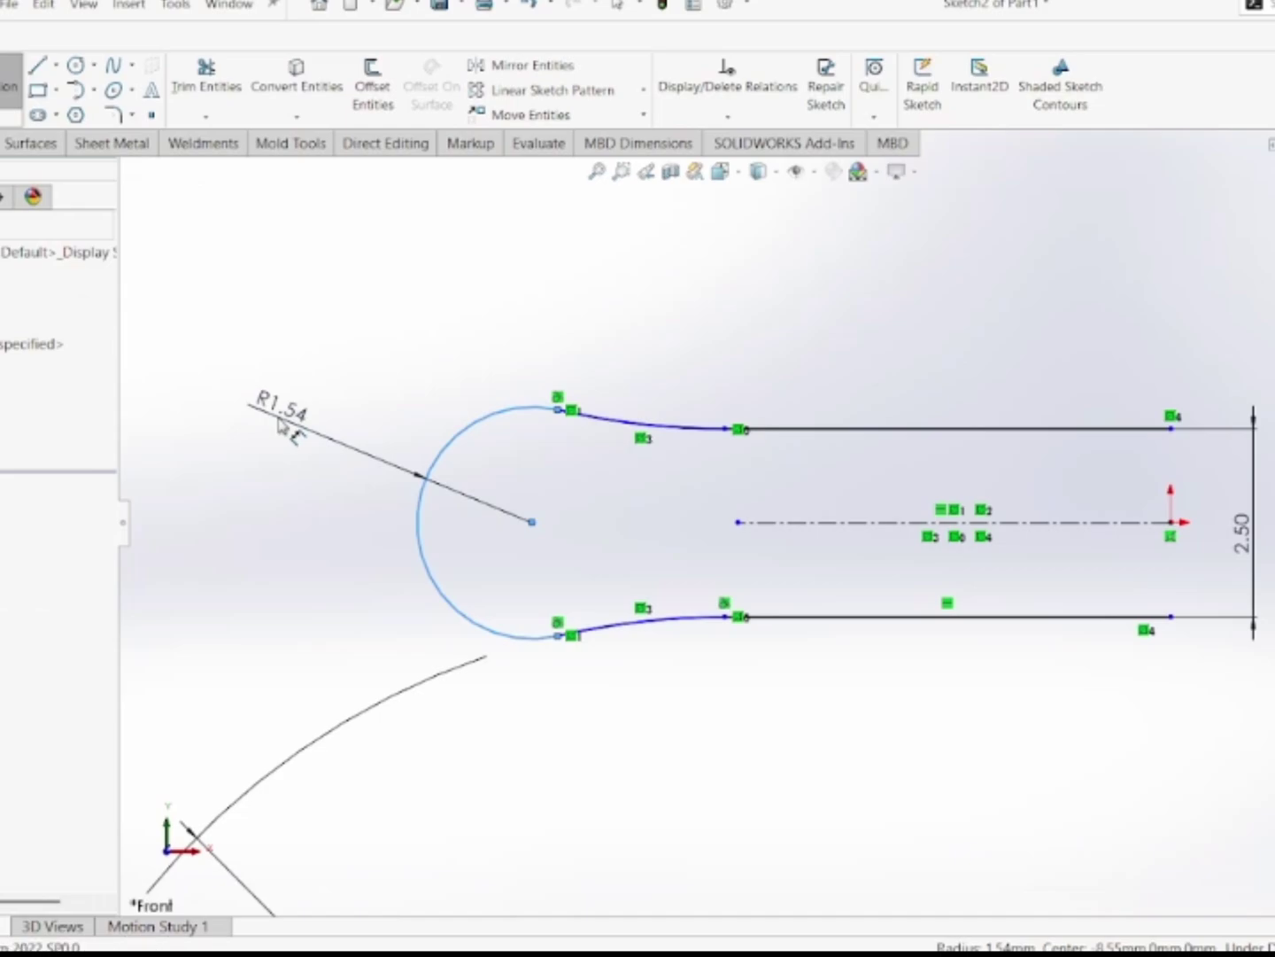
left_click(279, 424)
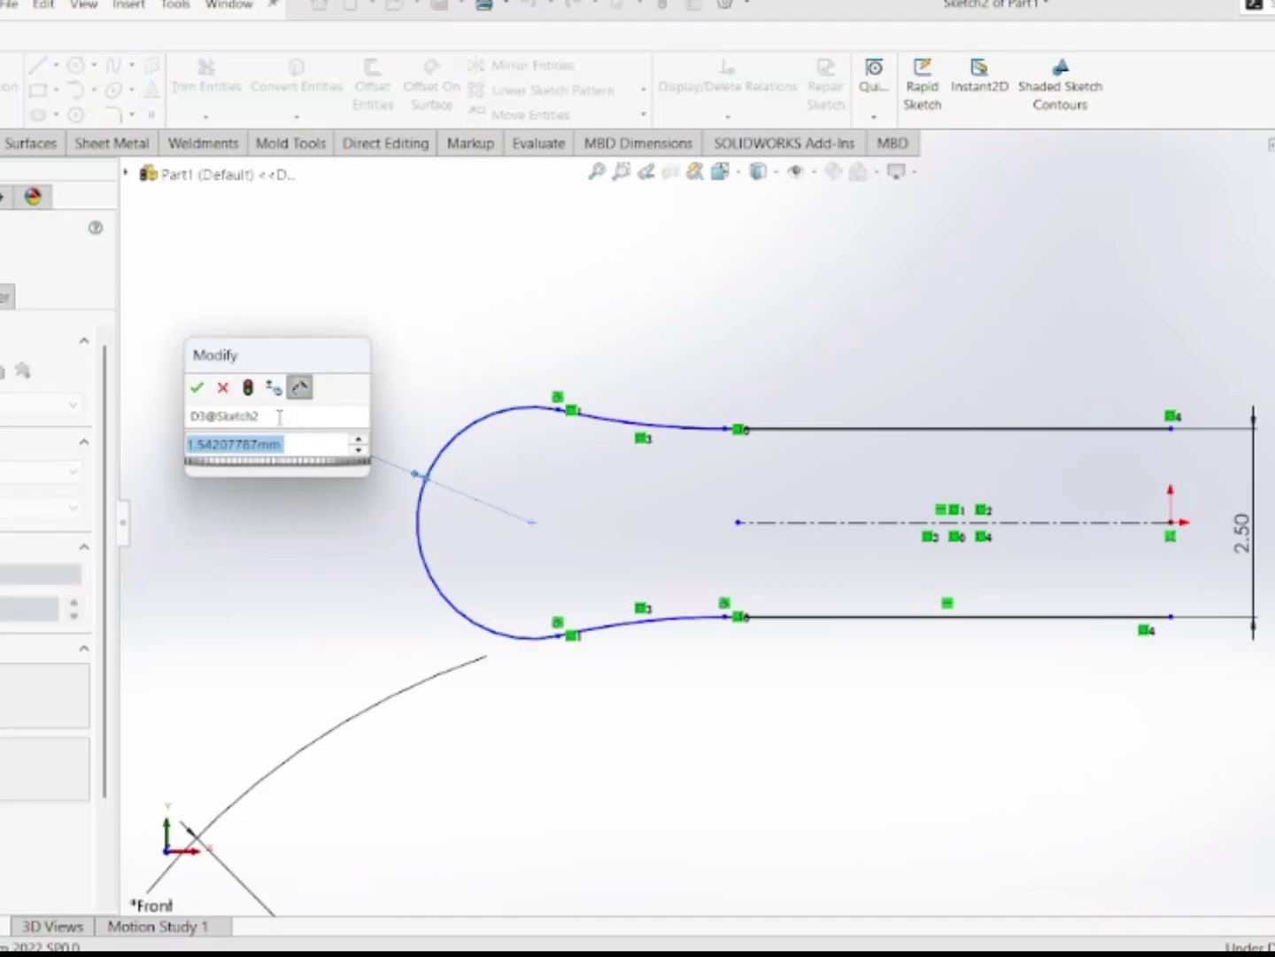
type("5")
key("Return")
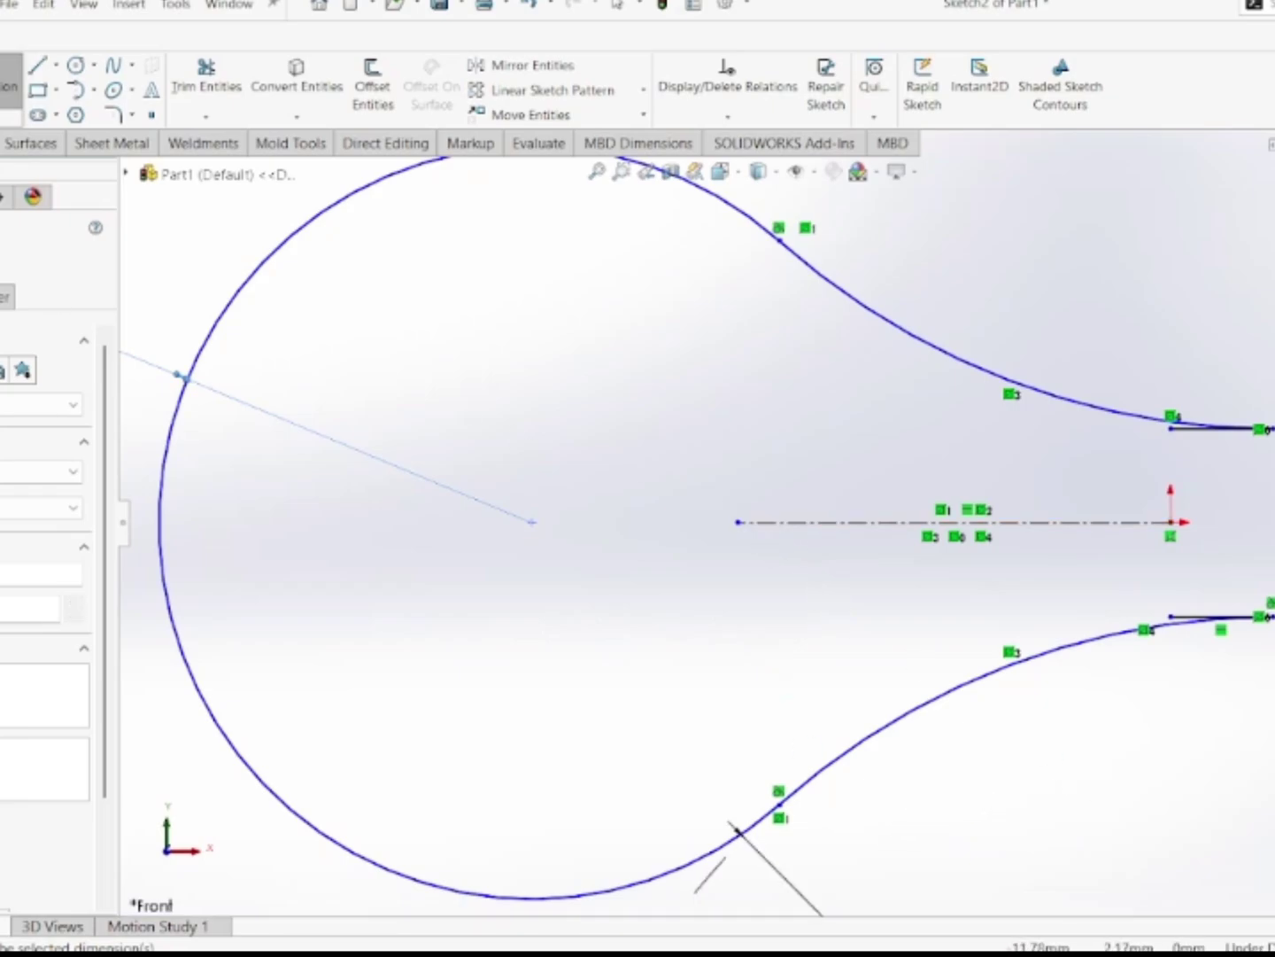
Step: Dimension from the eye centre to the legs' end and set the length to 100
left_click(1171, 523)
key("d")
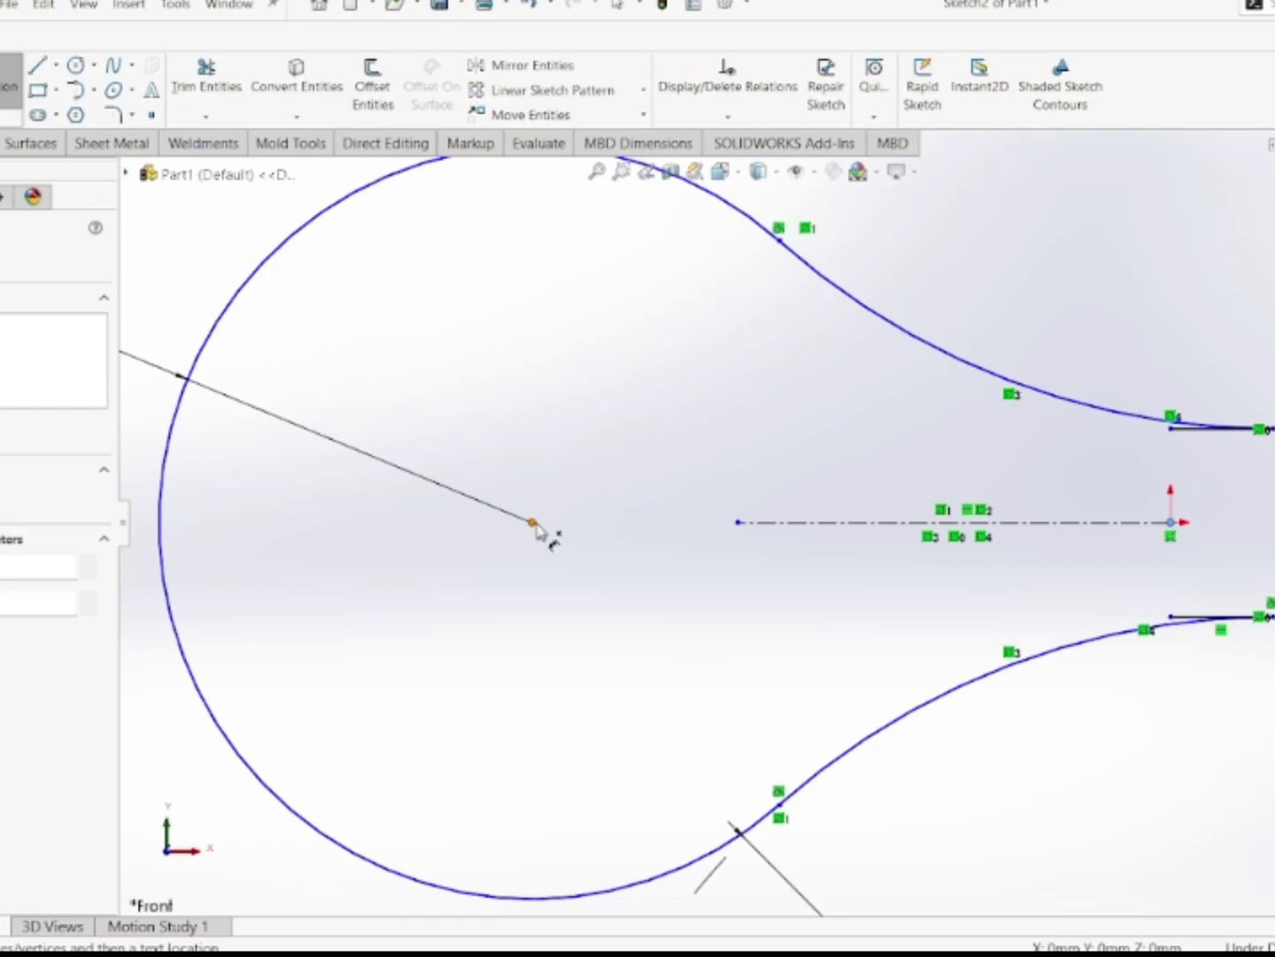
left_click(533, 523)
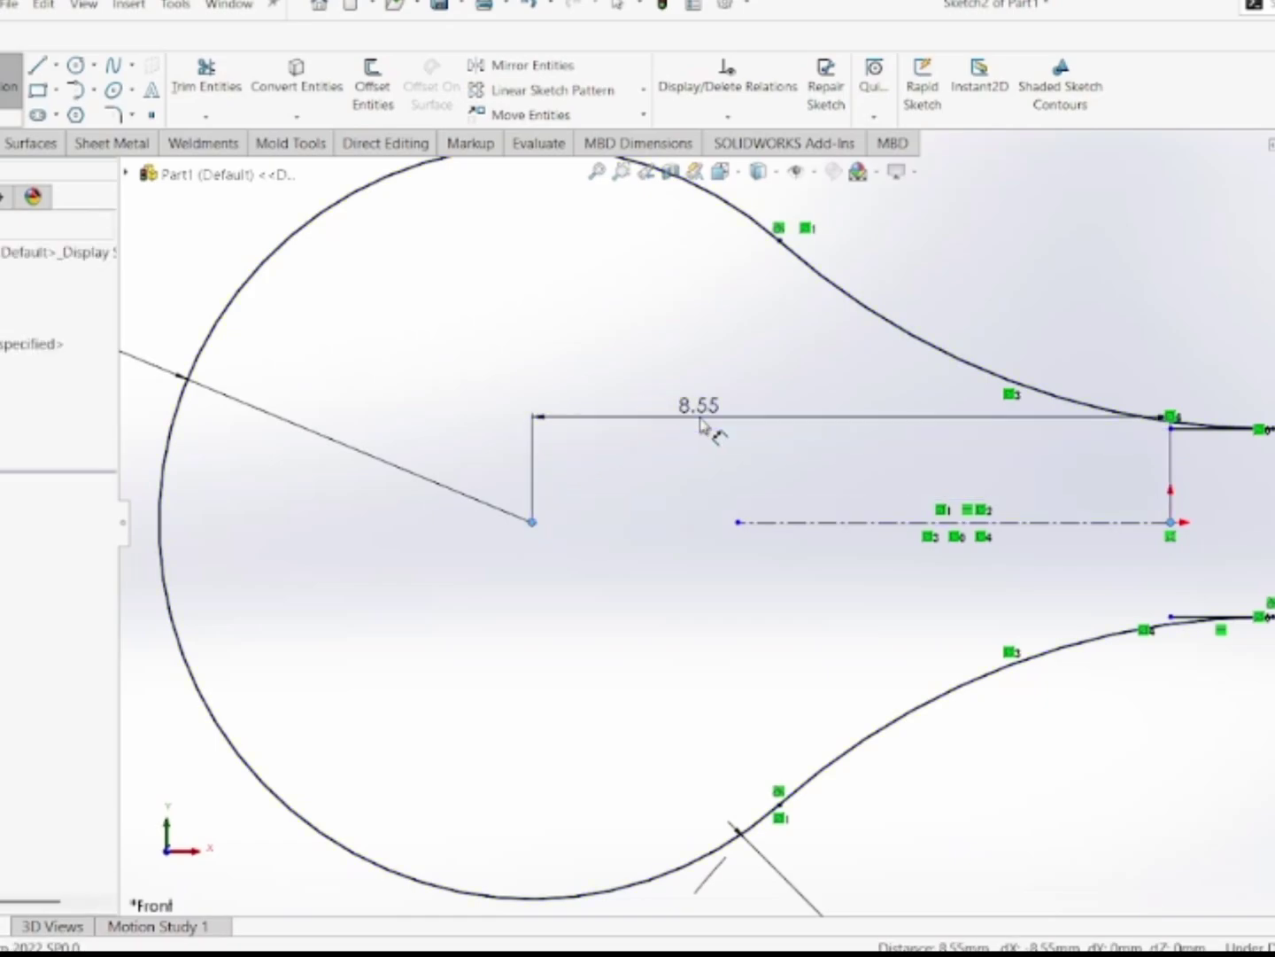
left_click(699, 424)
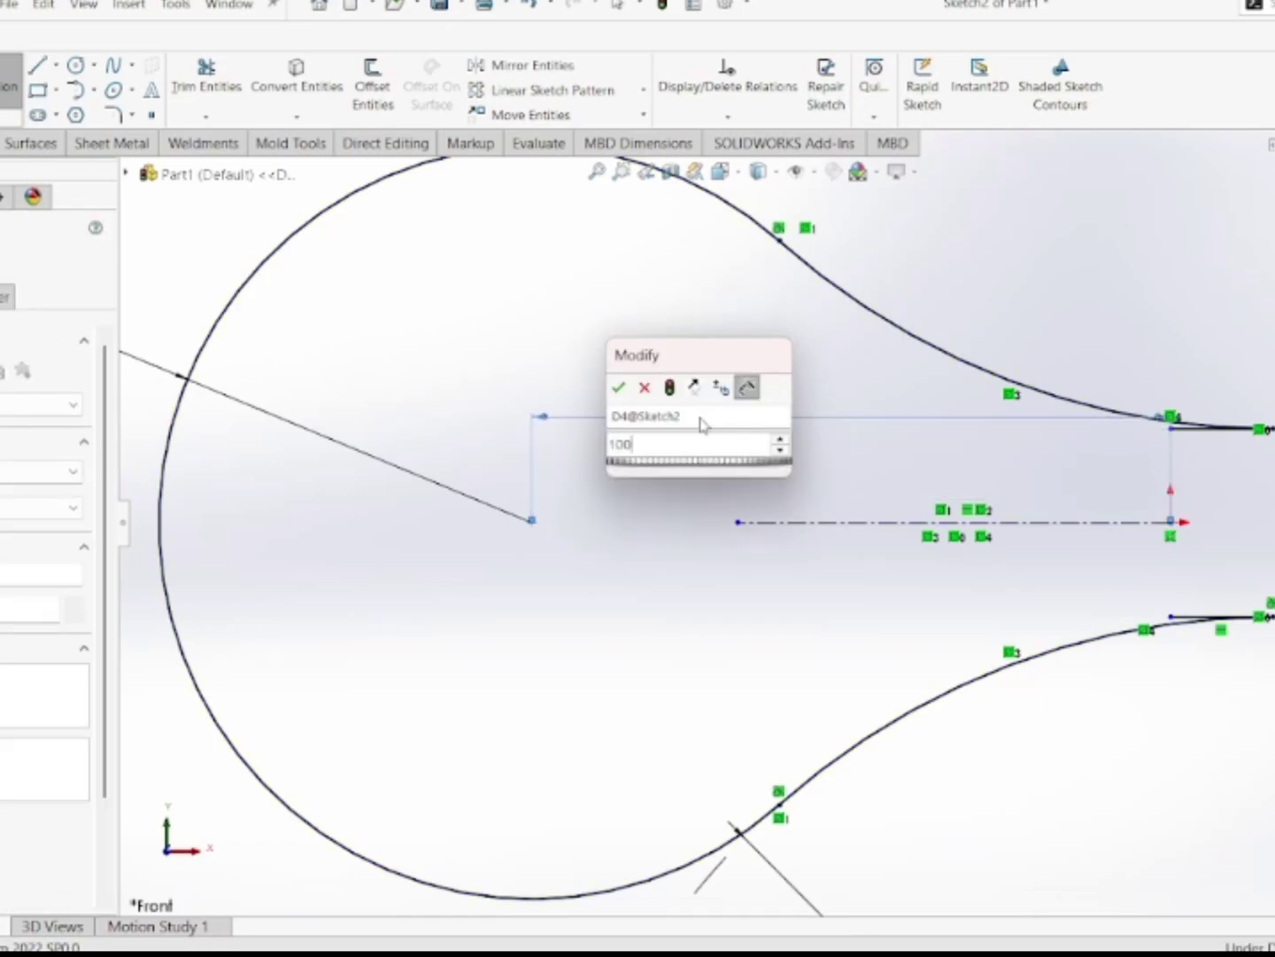
key("Return")
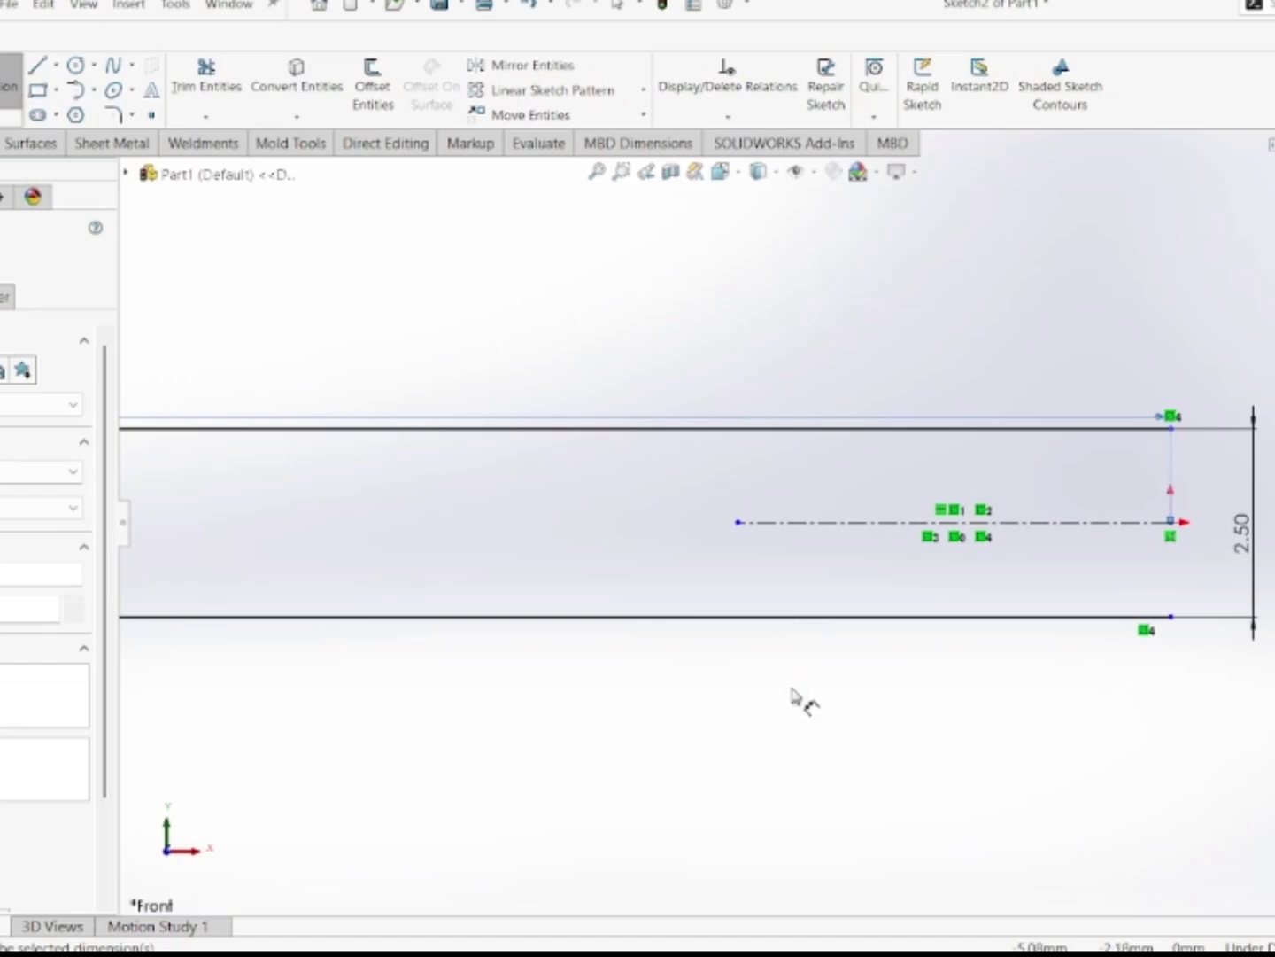
key("f")
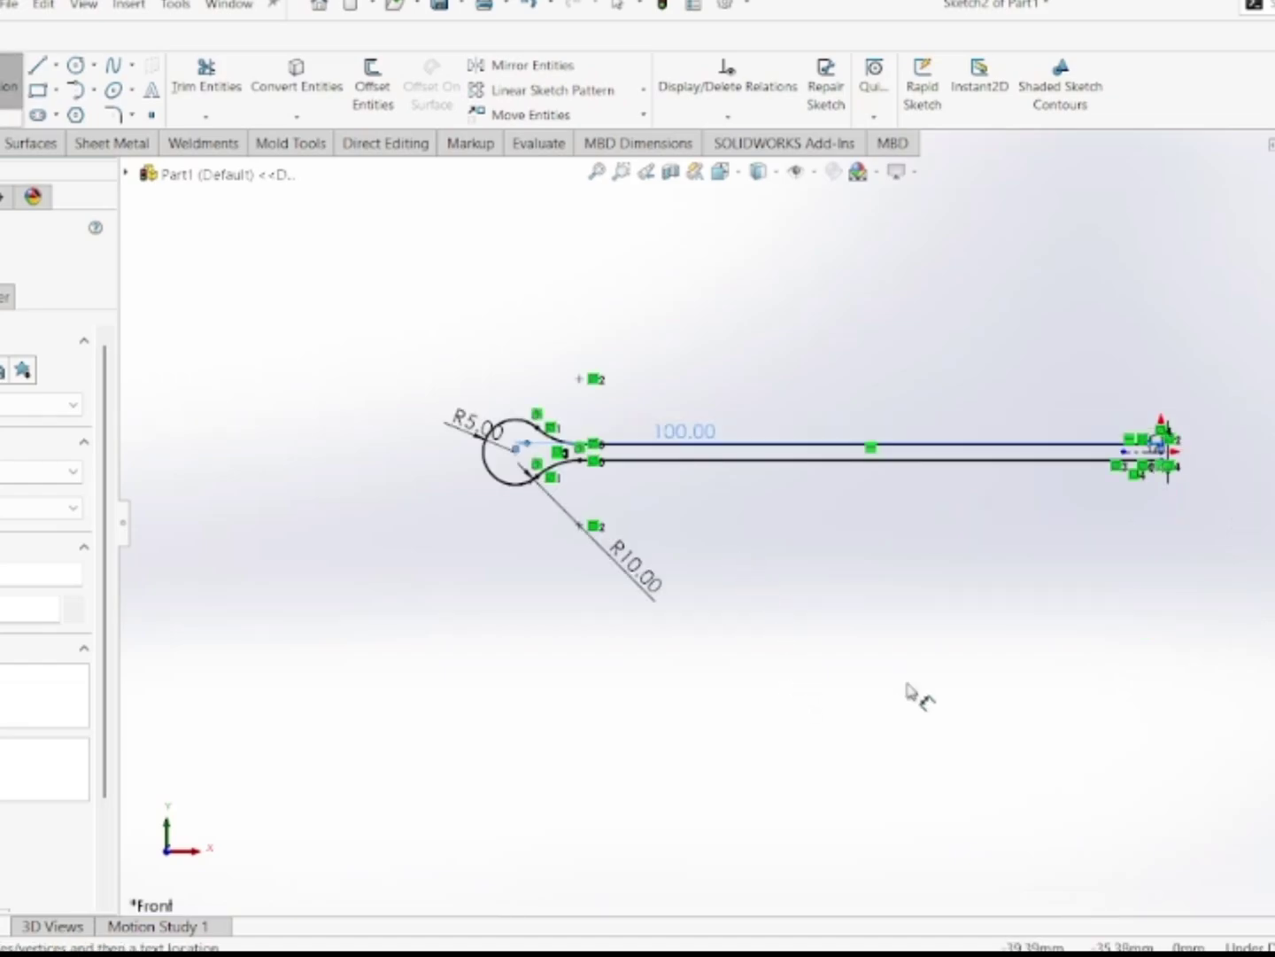
scroll(1152, 556, "down", 3)
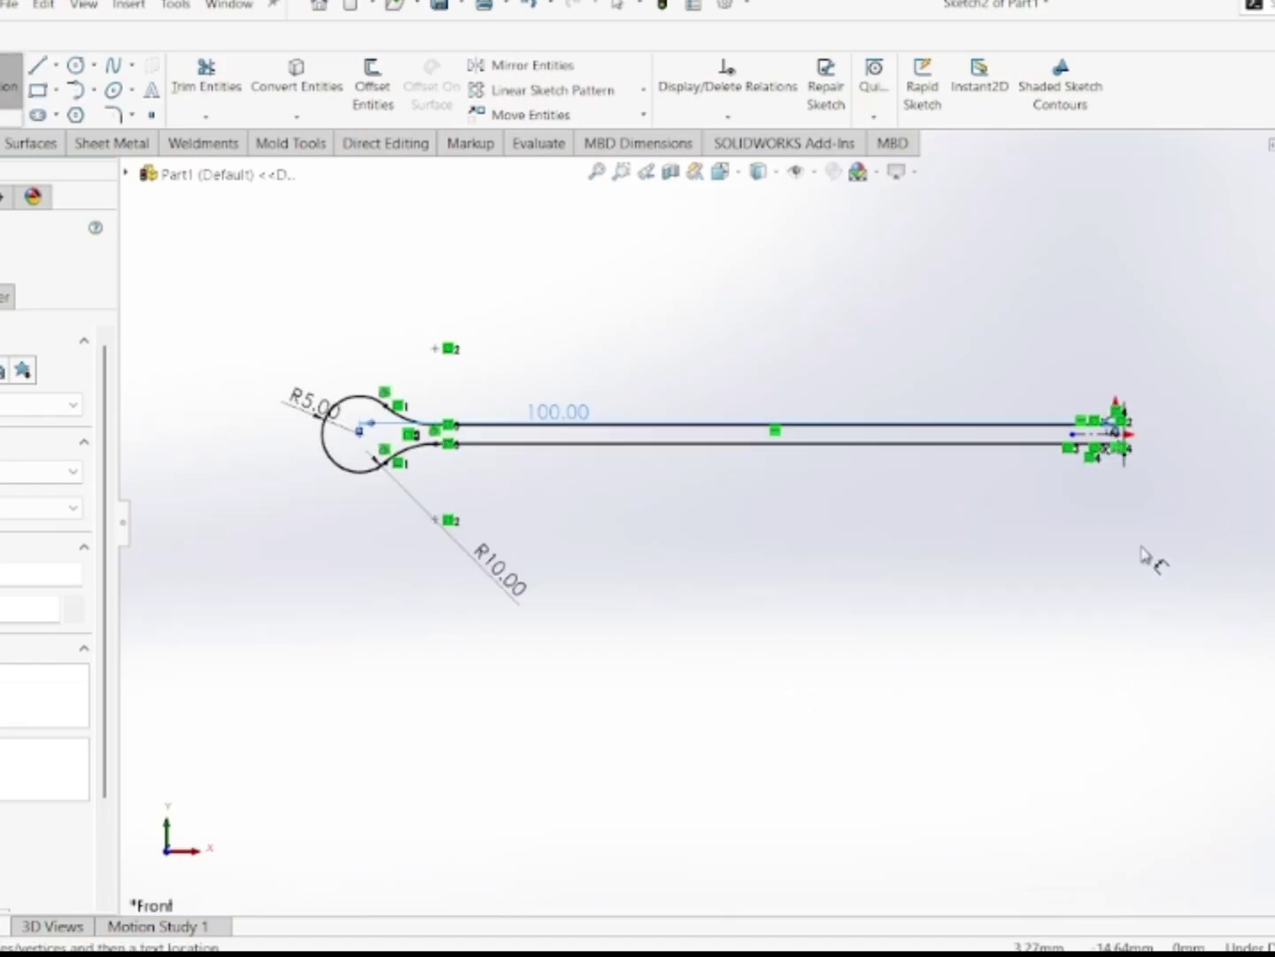
scroll(1087, 509, "down", 2)
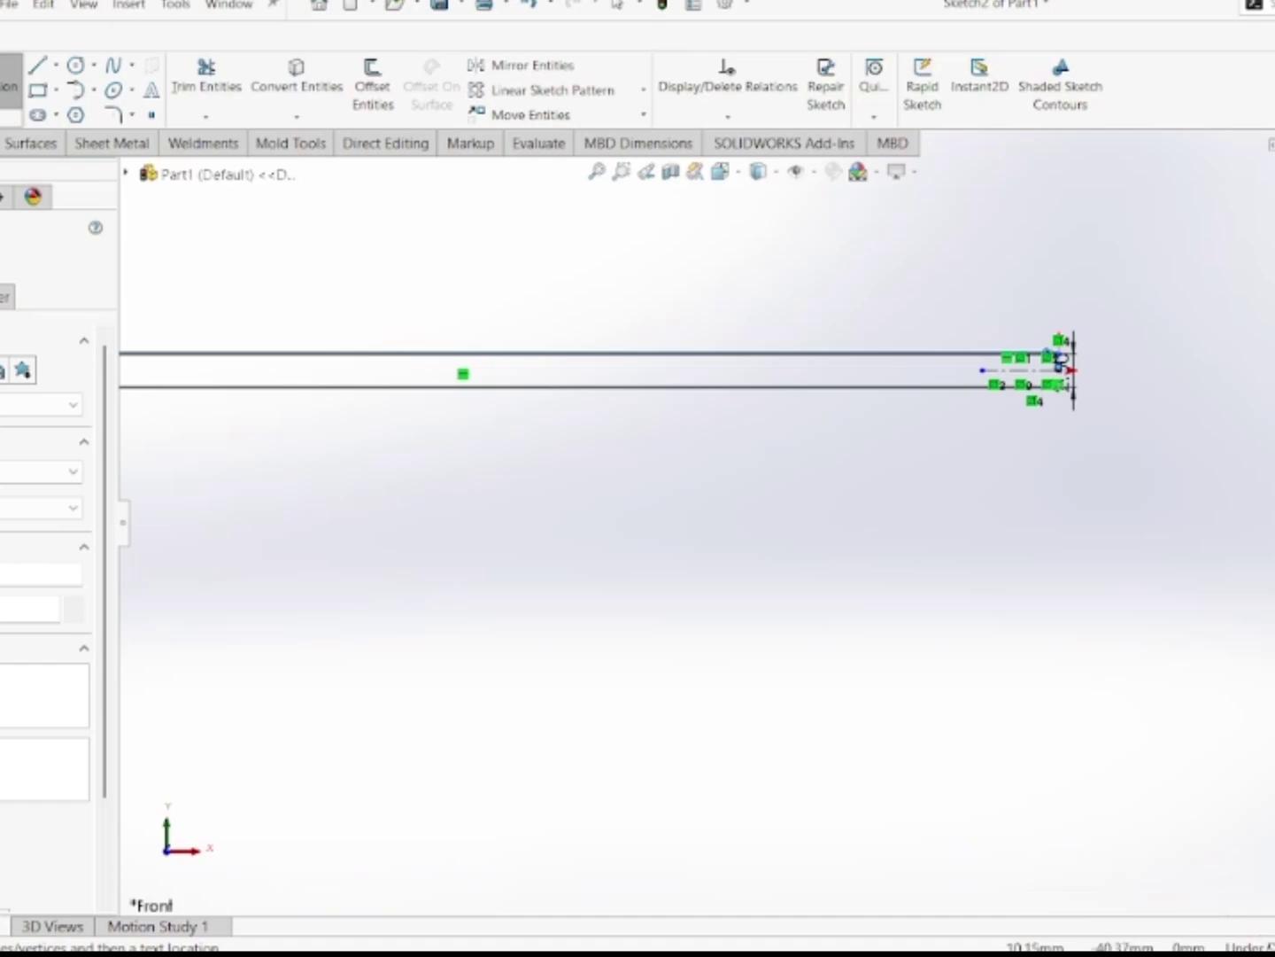
scroll(1151, 700, "down", 2)
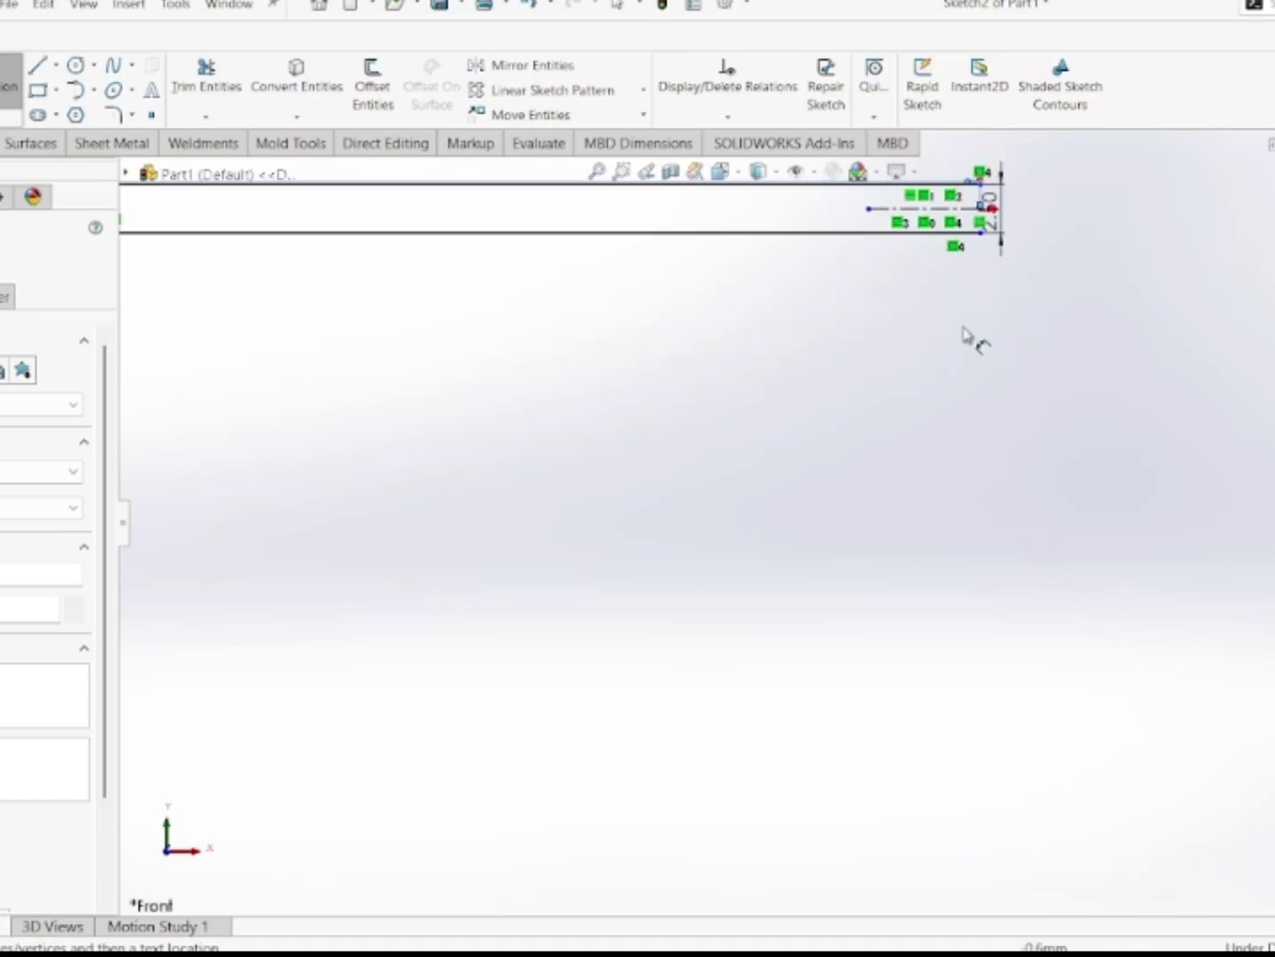
scroll(1072, 474, "up", 3)
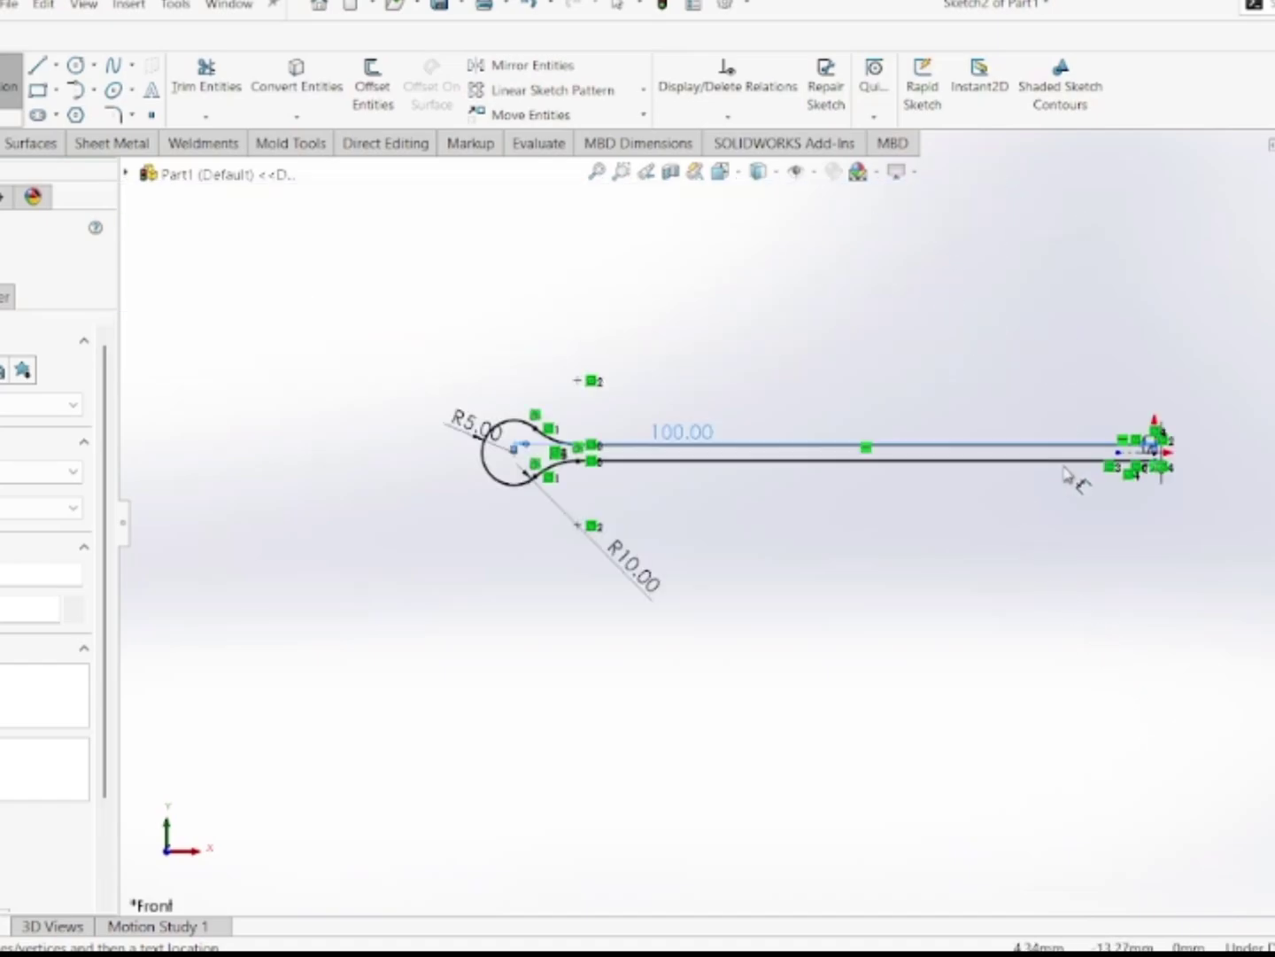
scroll(1099, 474, "up", 2)
scroll(1130, 470, "down", 2)
scroll(815, 507, "down", 5)
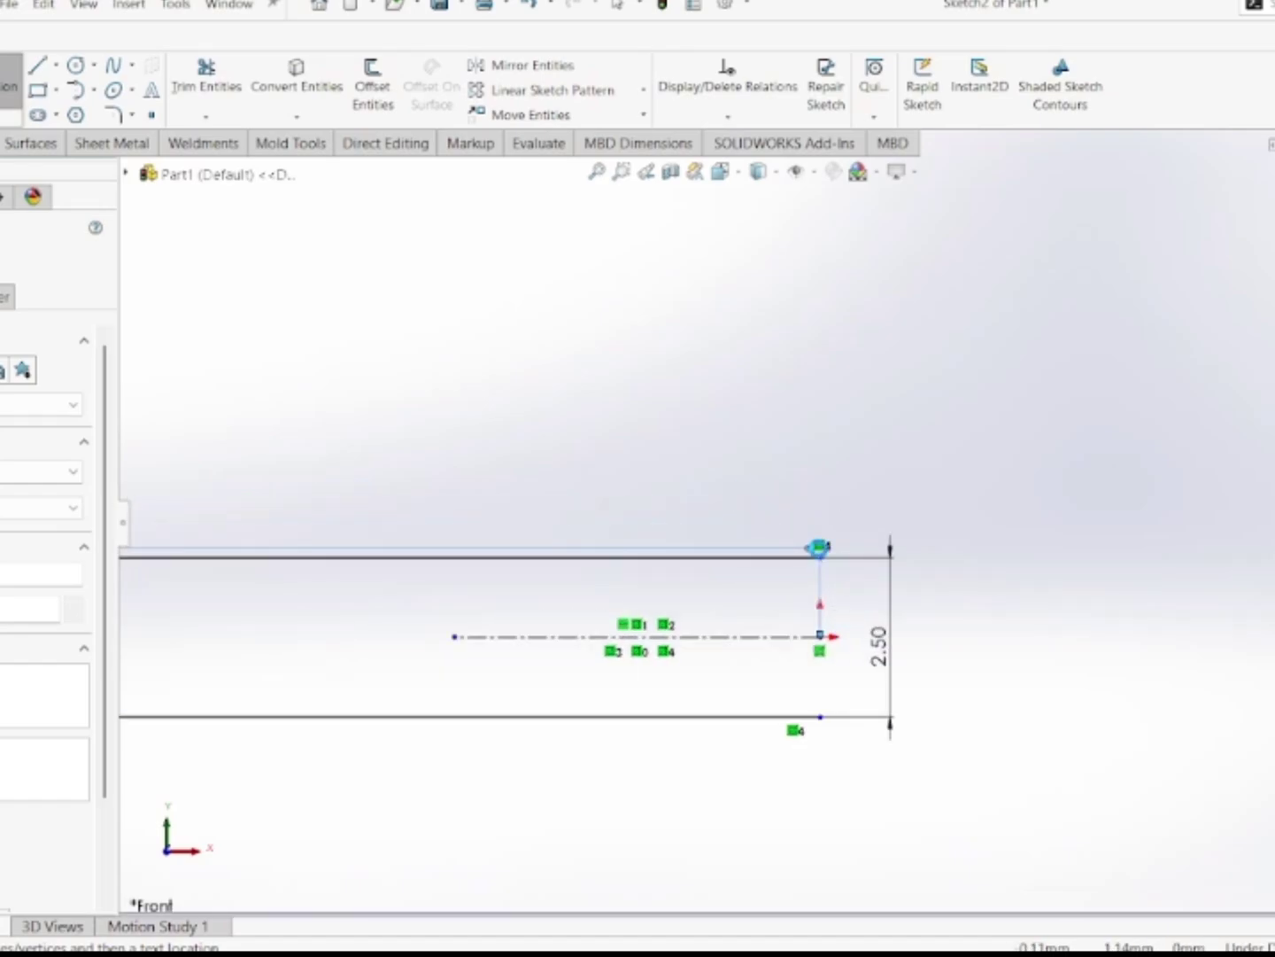
Step: Add a Vertical relation to the upper leg, centerline and lower leg end points
left_click(821, 558)
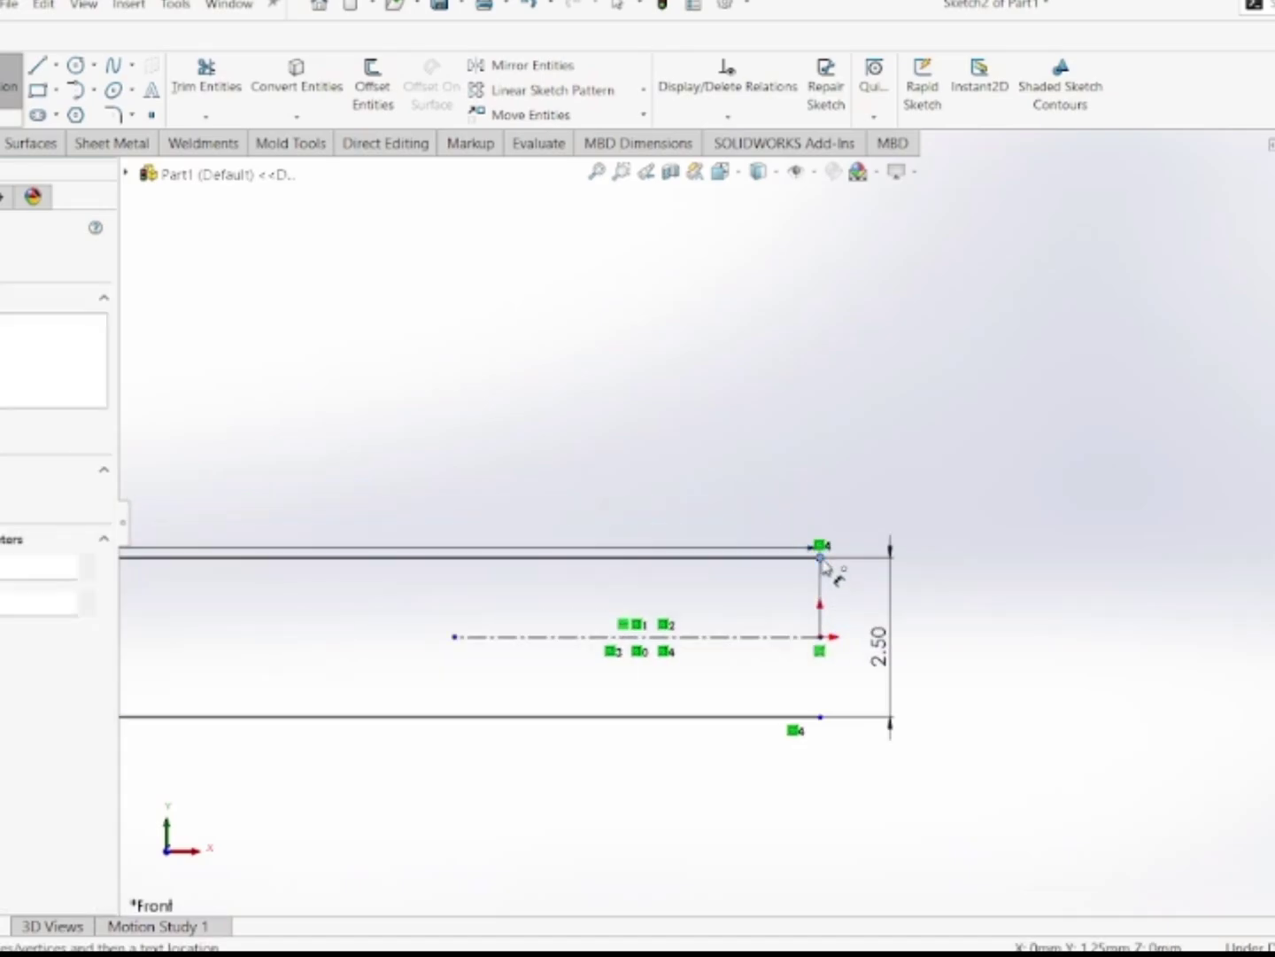
left_click(820, 637)
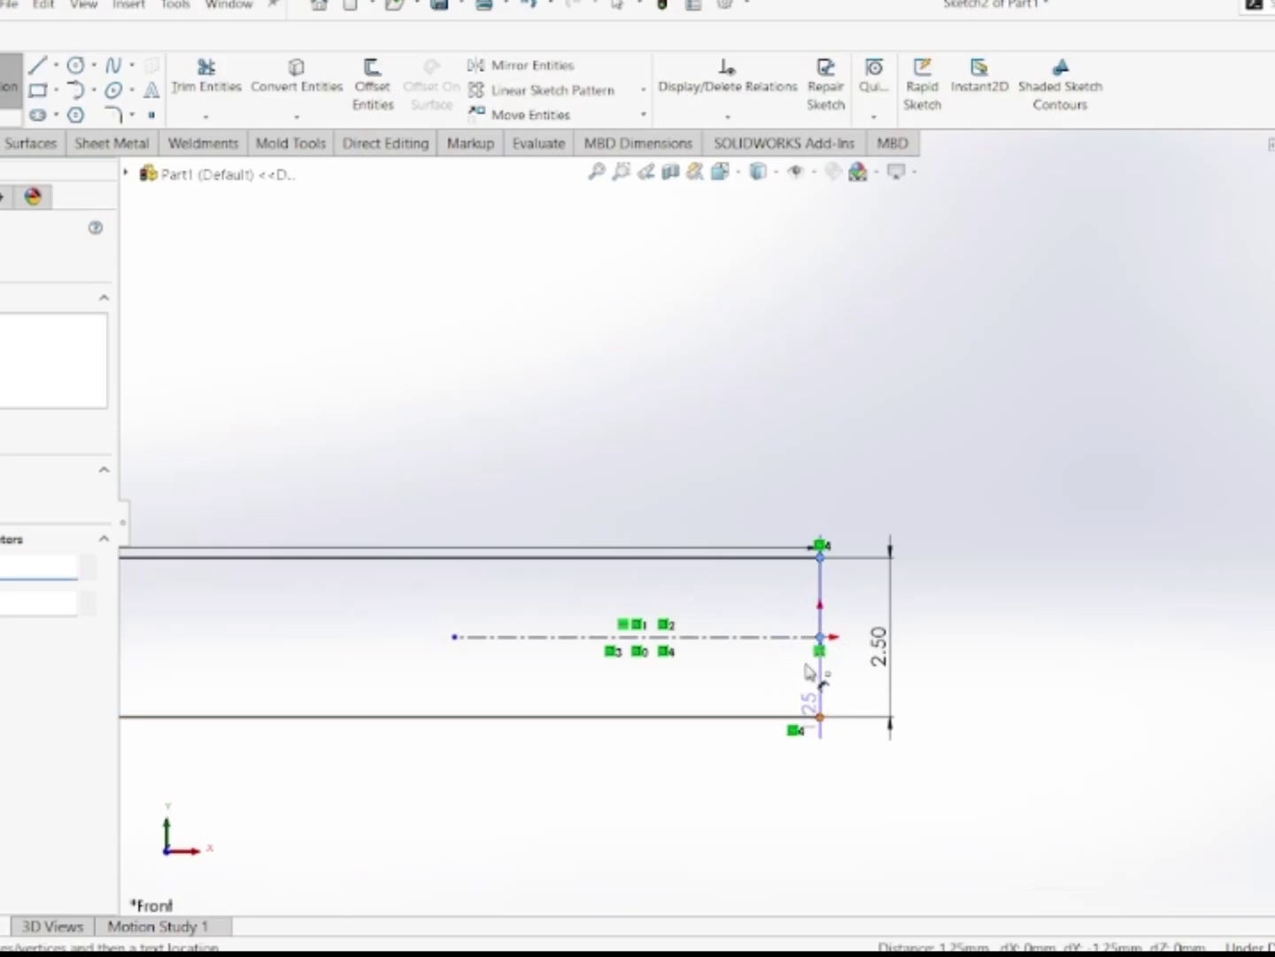
key("Escape")
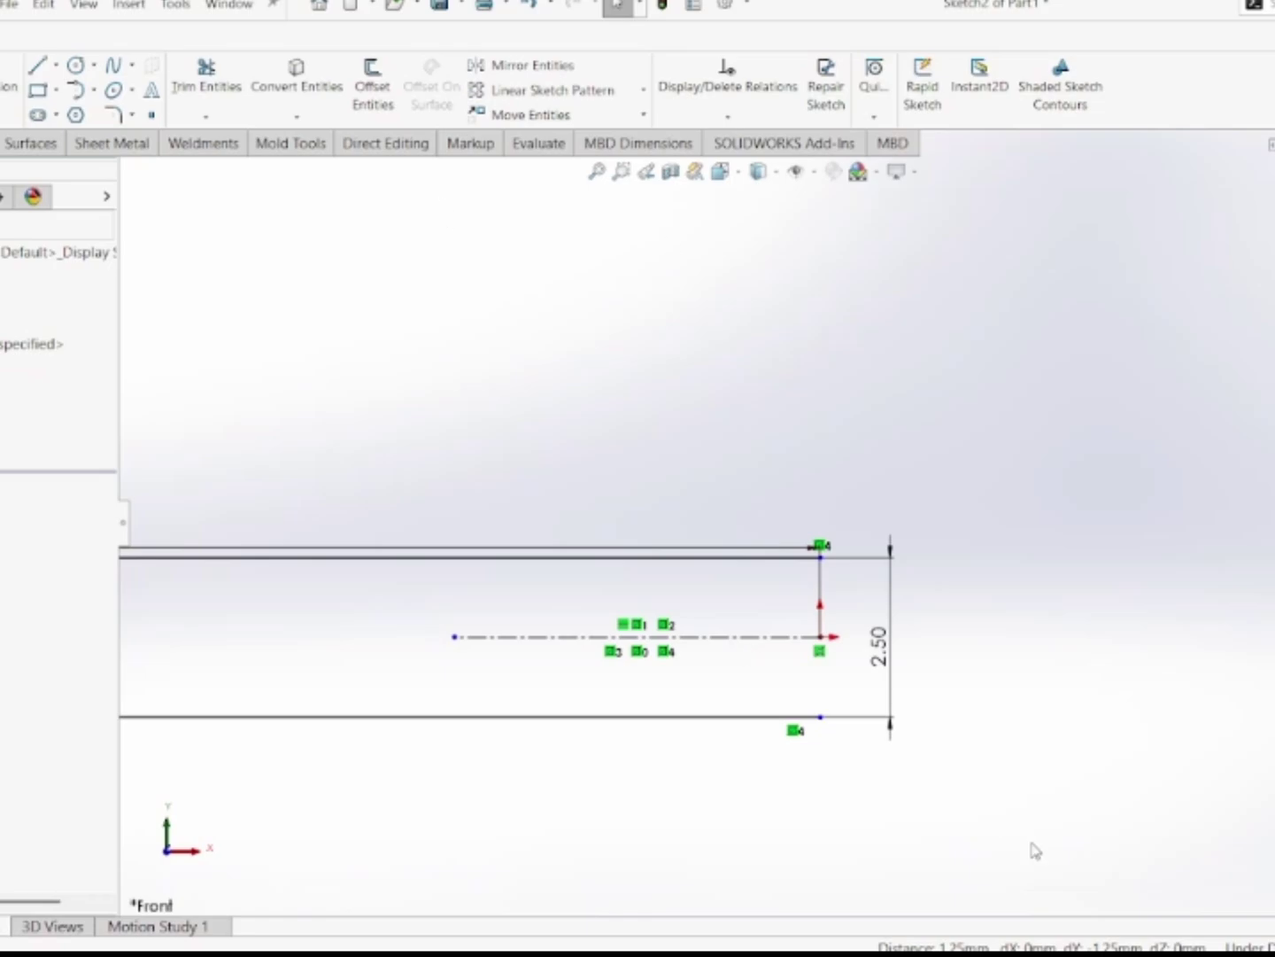
left_click(821, 559)
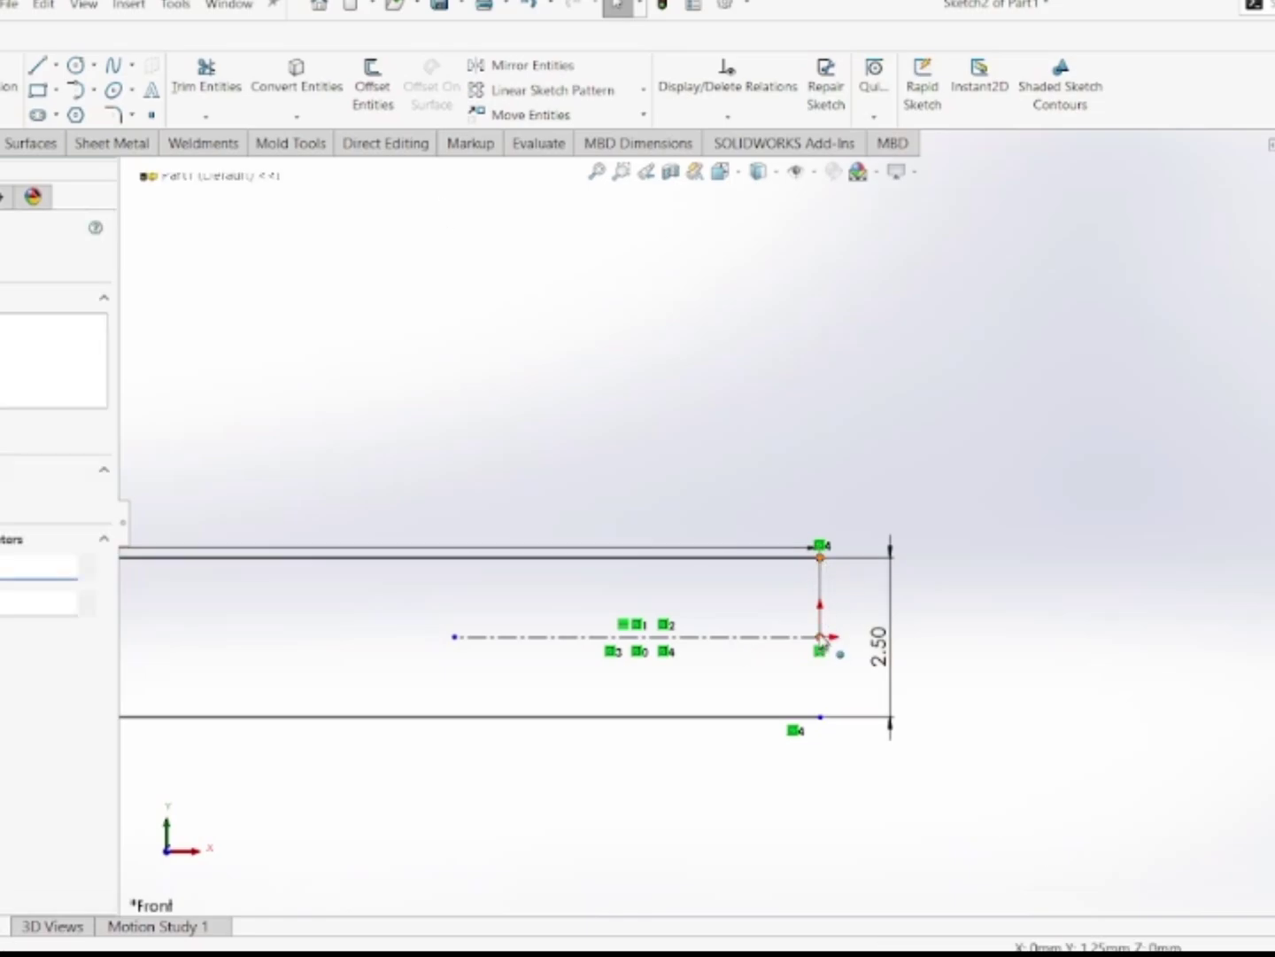
left_click(821, 718)
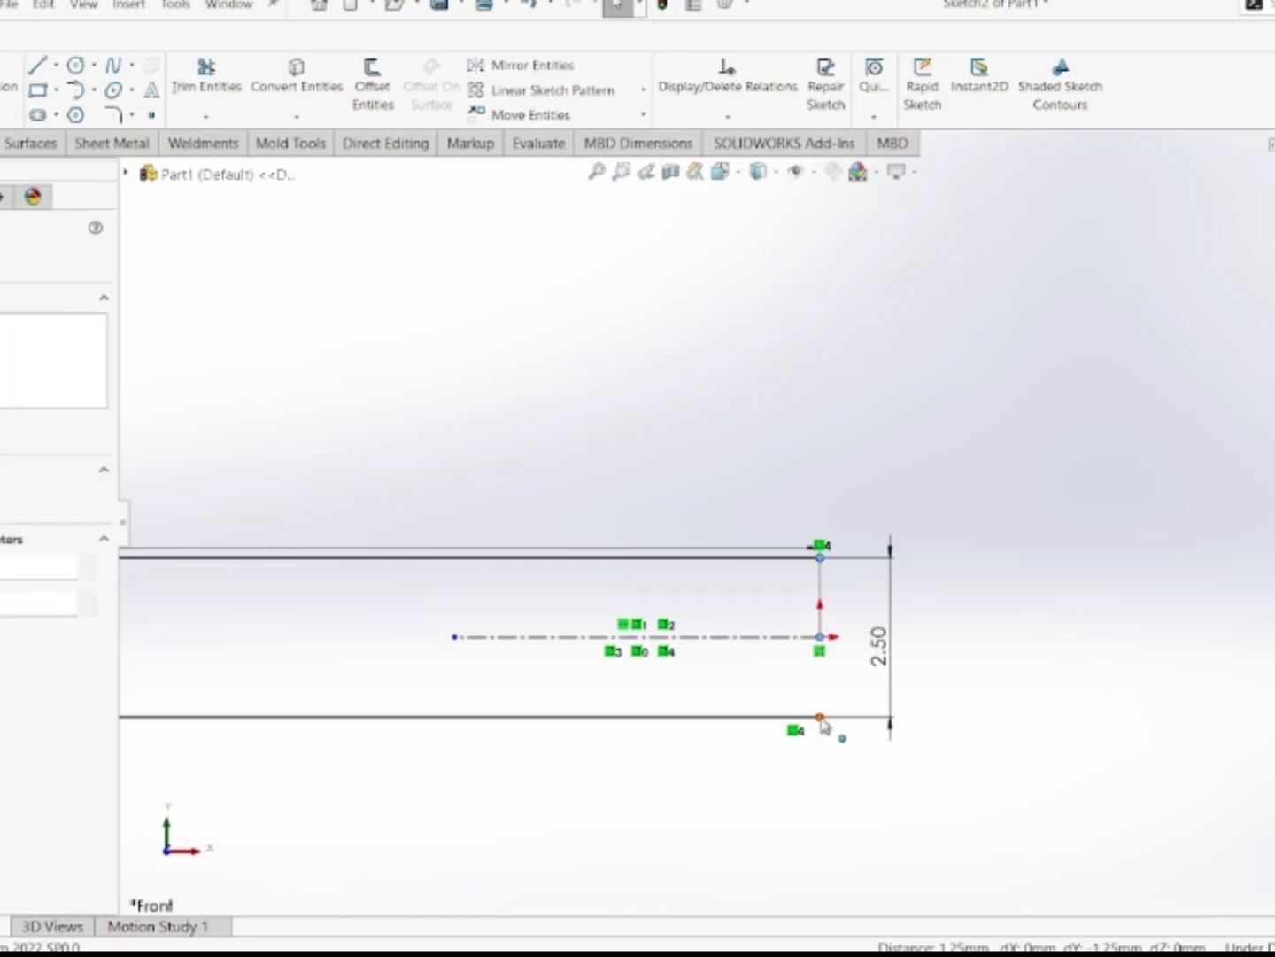
left_click(821, 718, "ctrl")
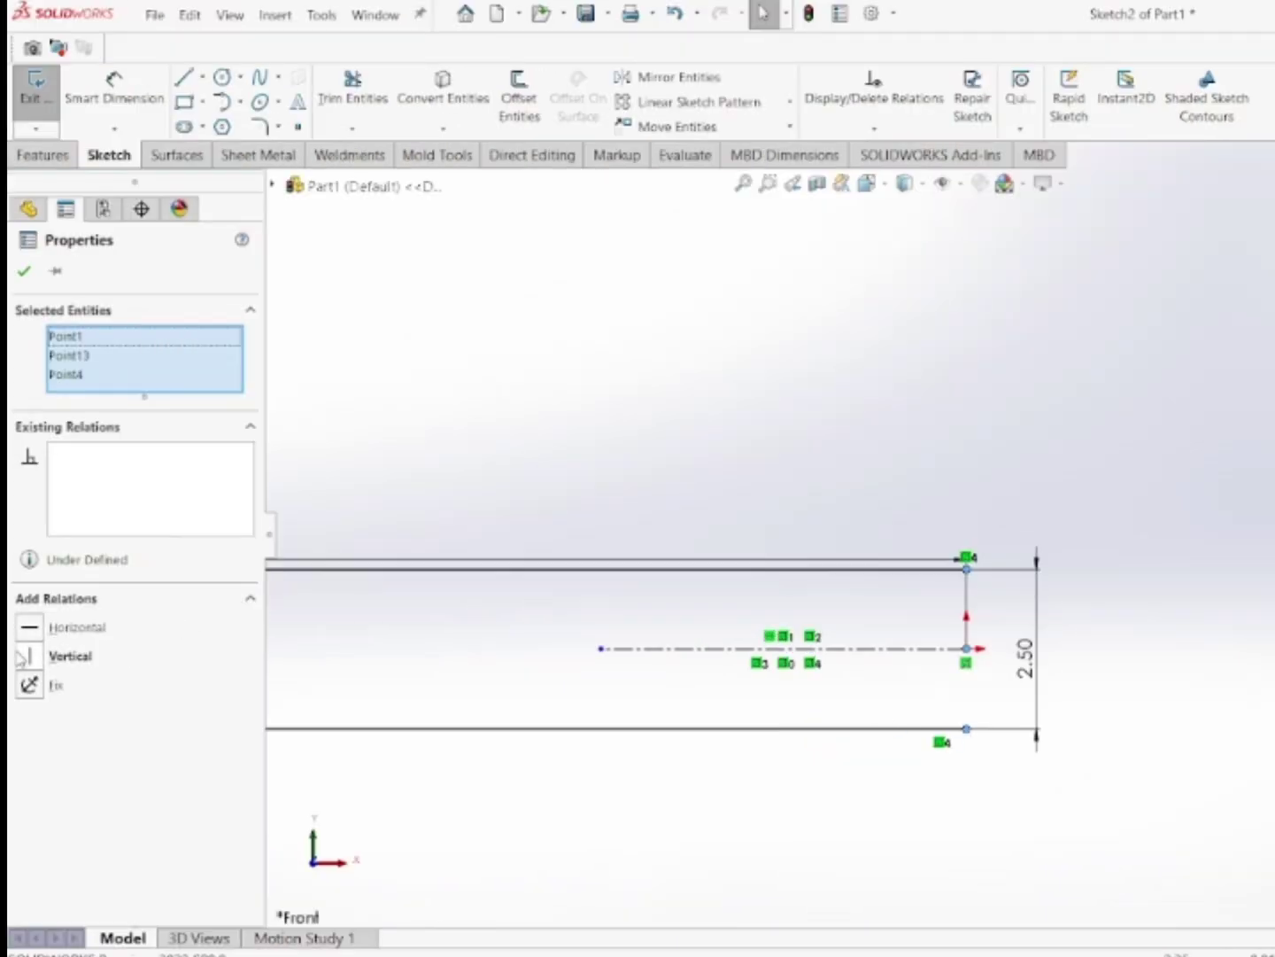
left_click(30, 657)
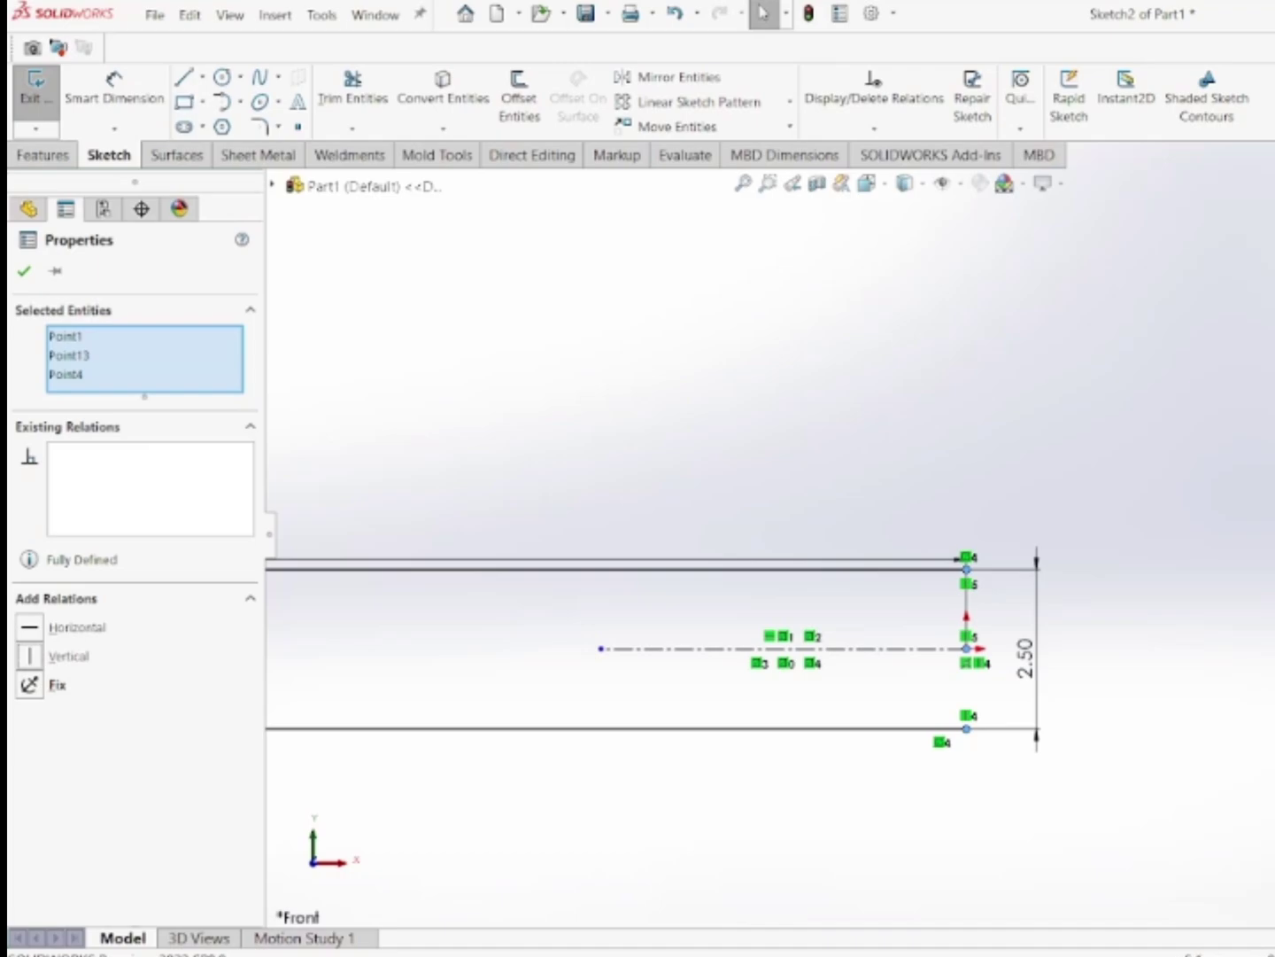
Step: Zoom out and exit the fully defined Sketch2
scroll(1258, 460, "up", 10)
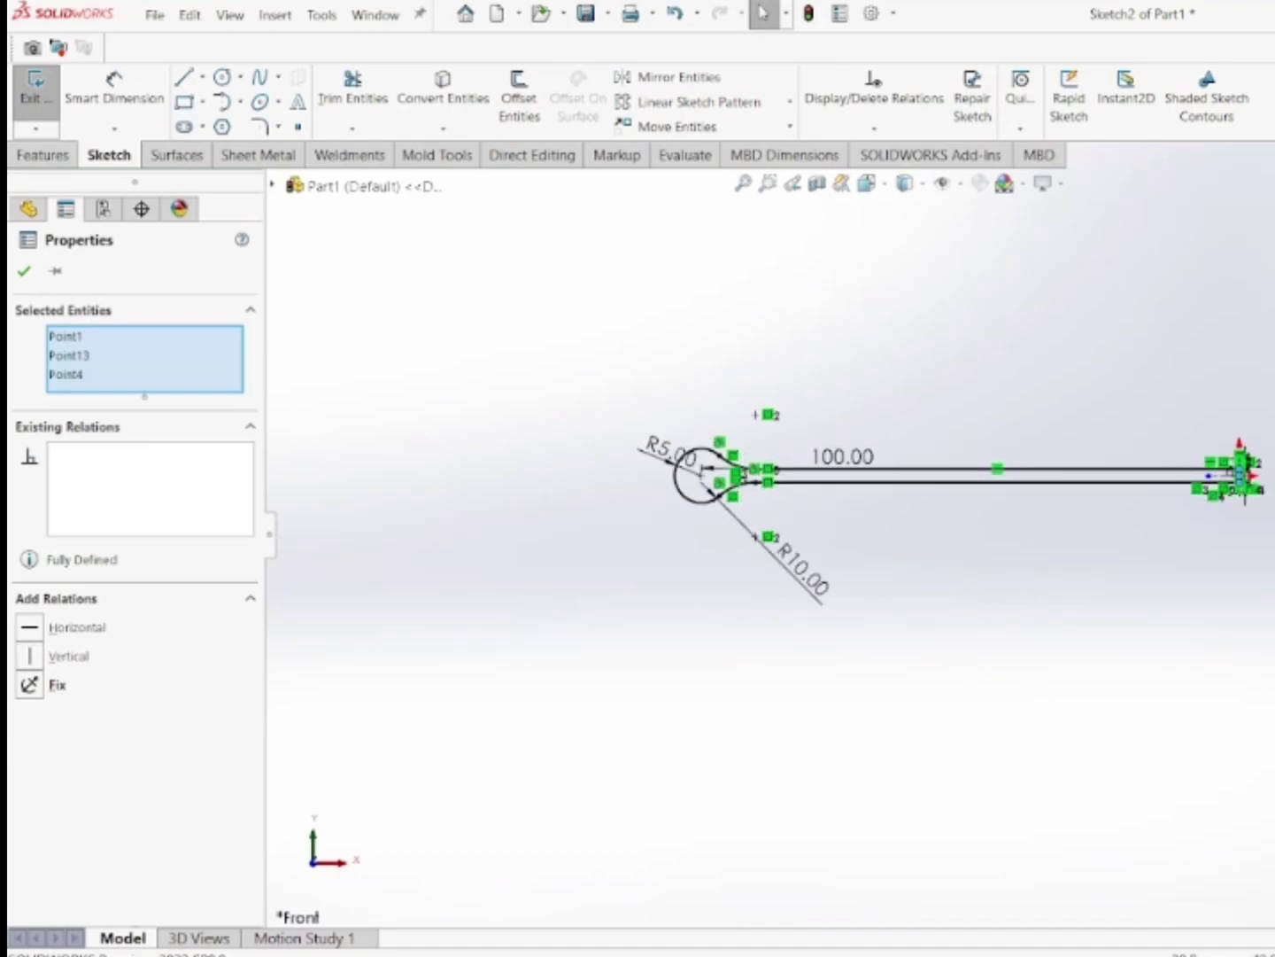
key("Escape")
key("ctrl+b")
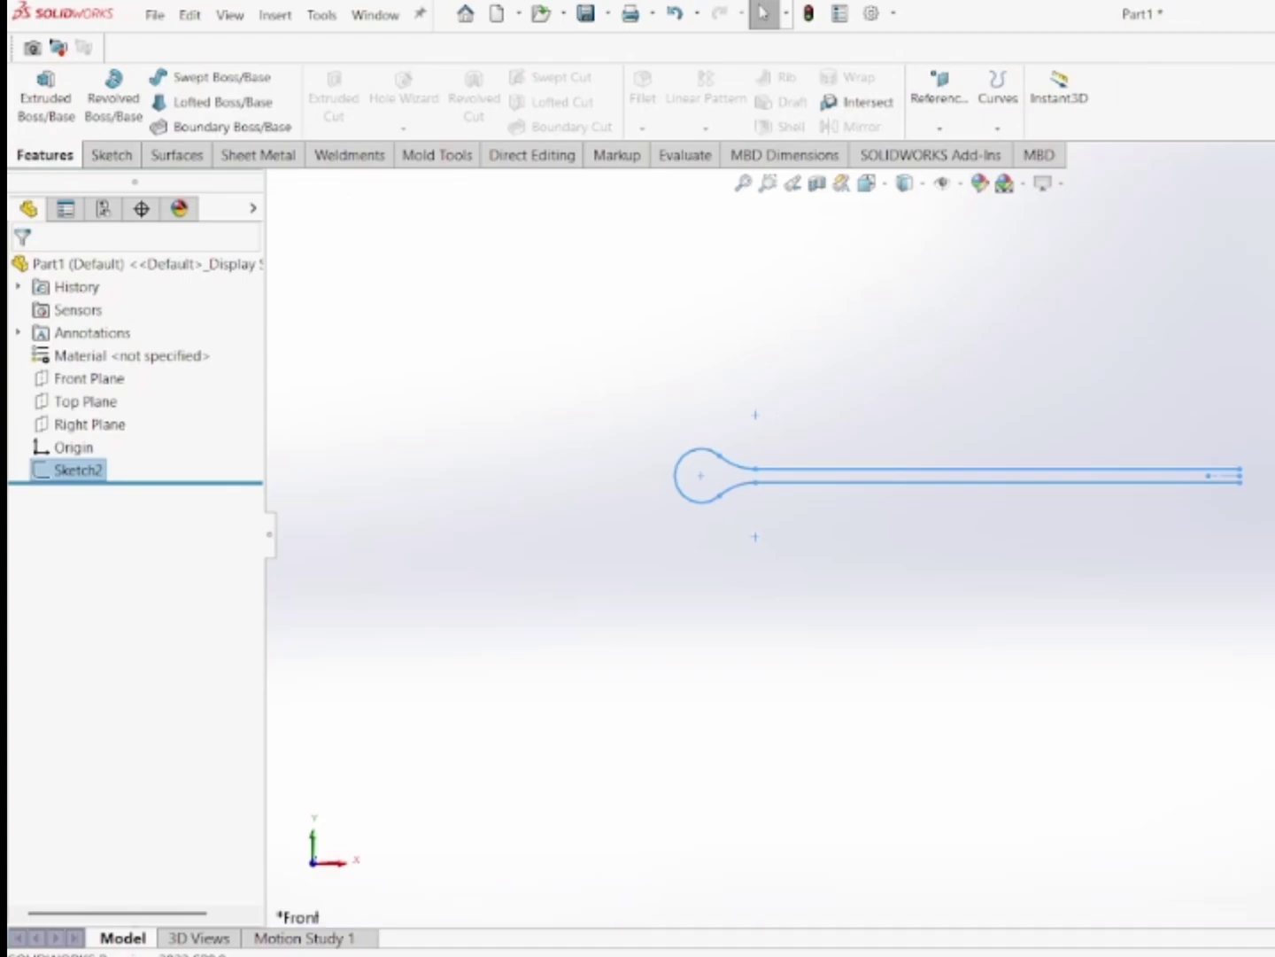
Step: Create a sketch on the Right Plane and draw a circle left of the origin
left_click(109, 425)
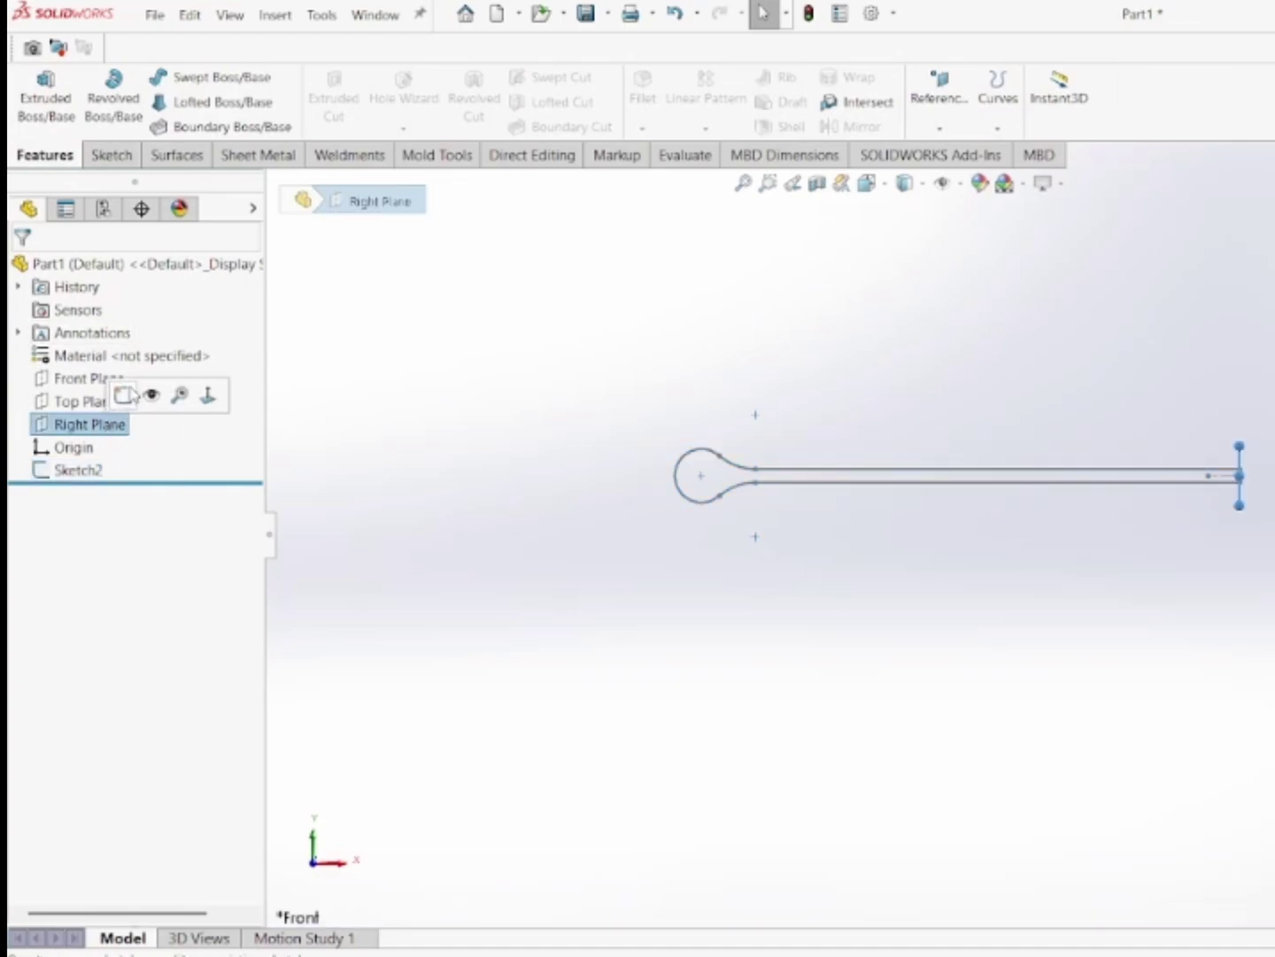
left_click(123, 395)
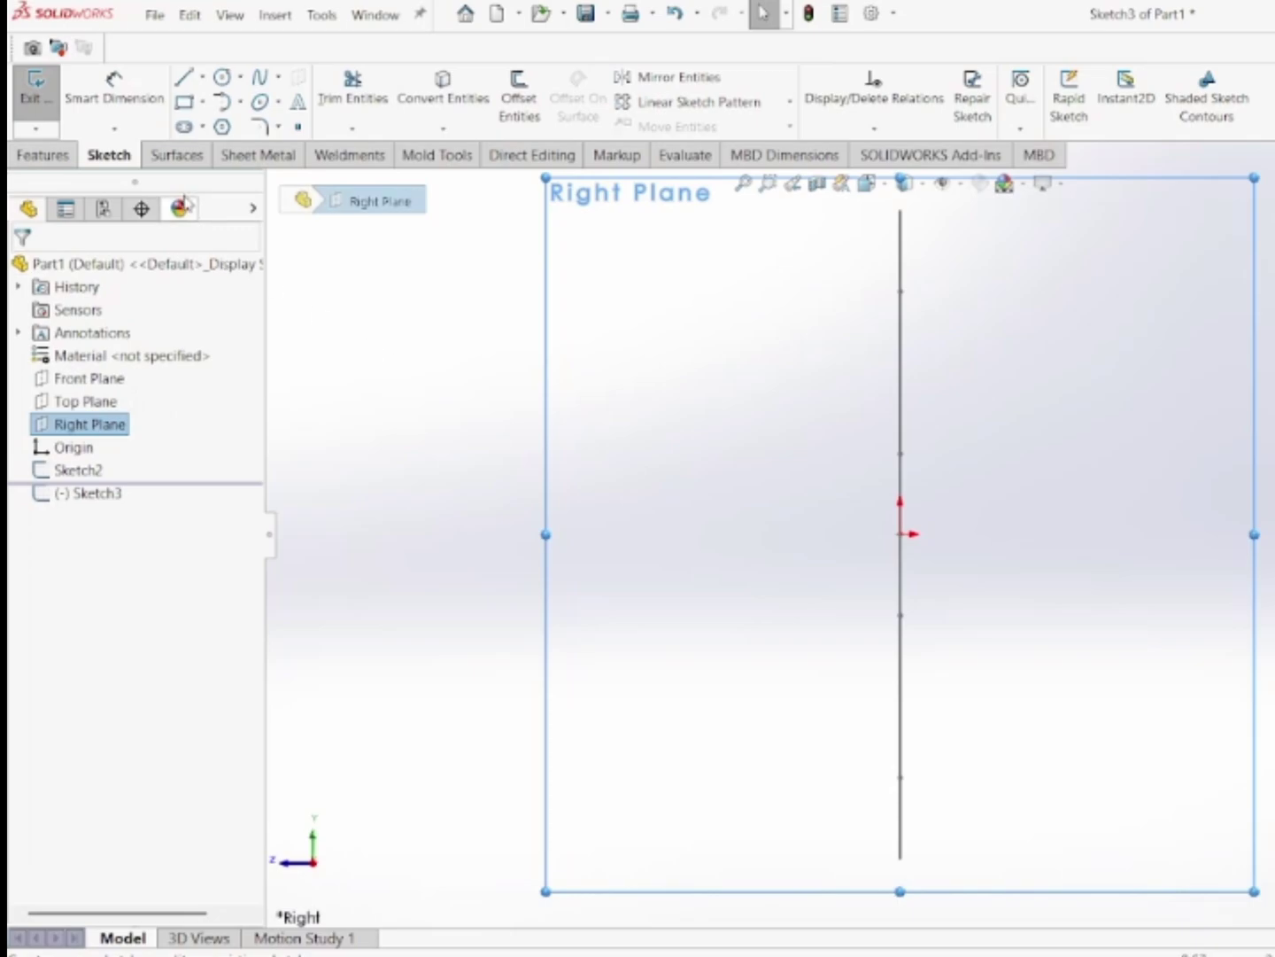
left_click(223, 79)
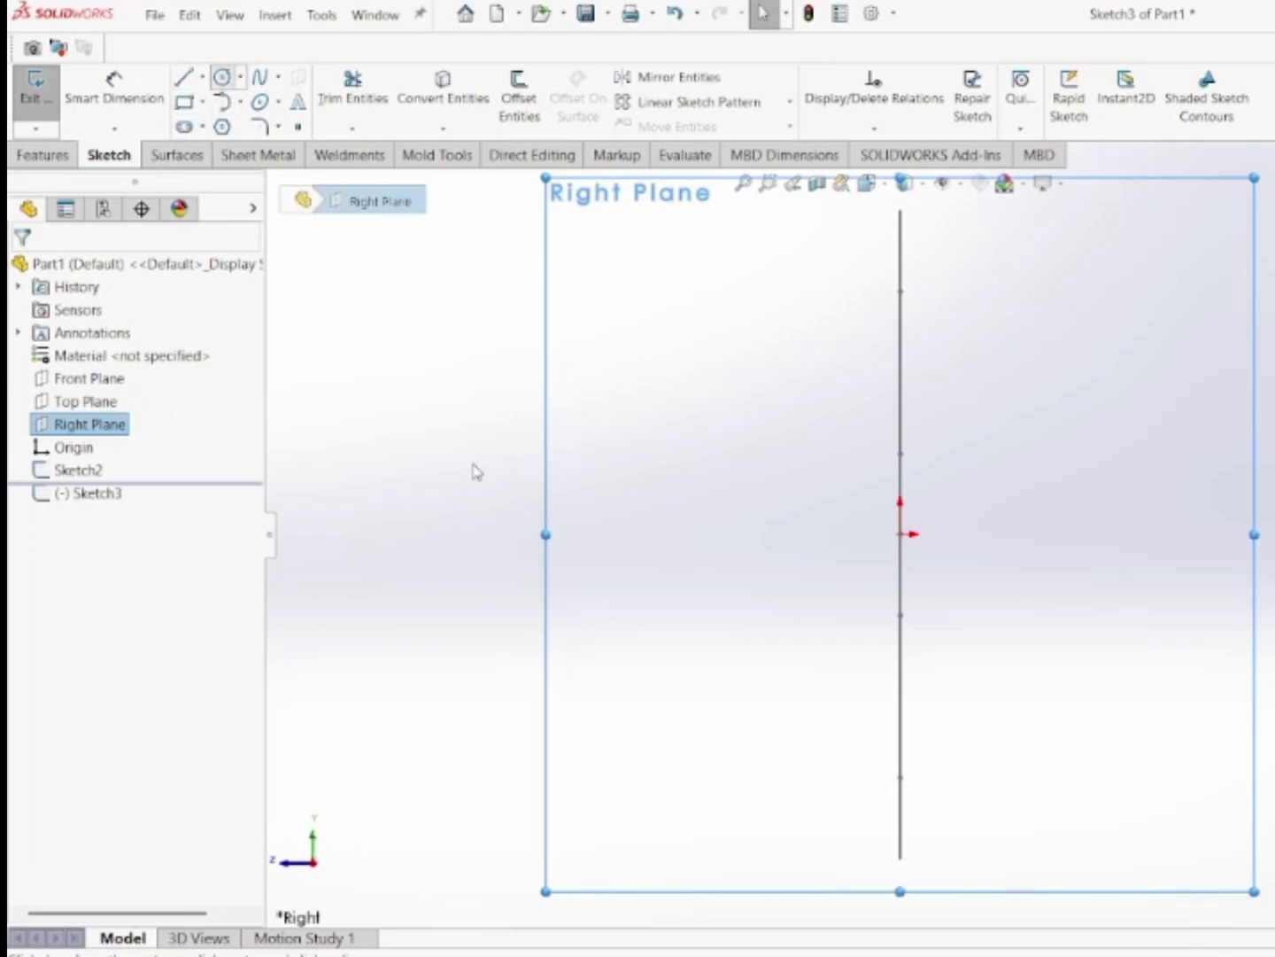
left_click(738, 582)
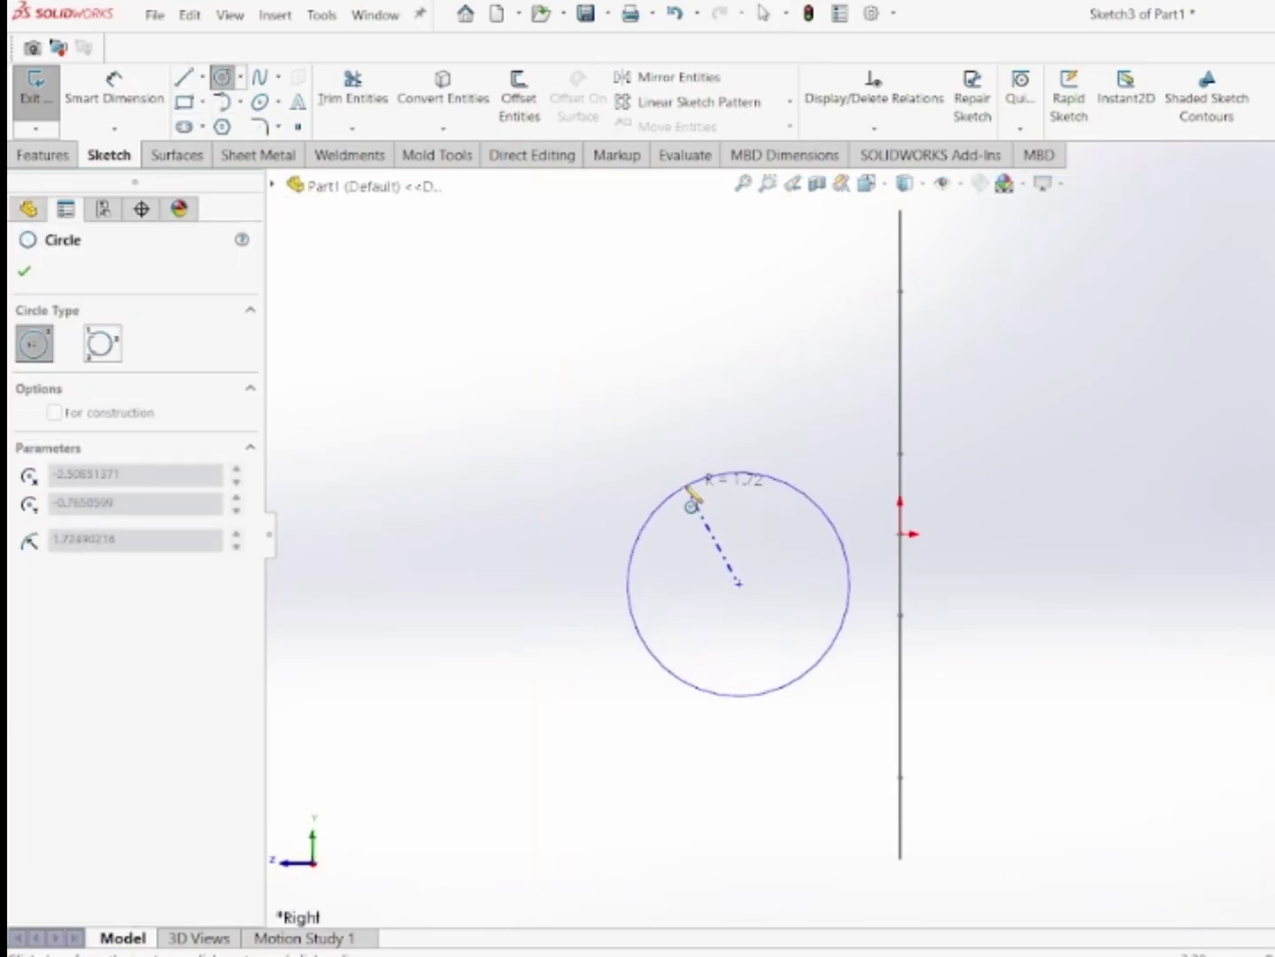
left_click(687, 496)
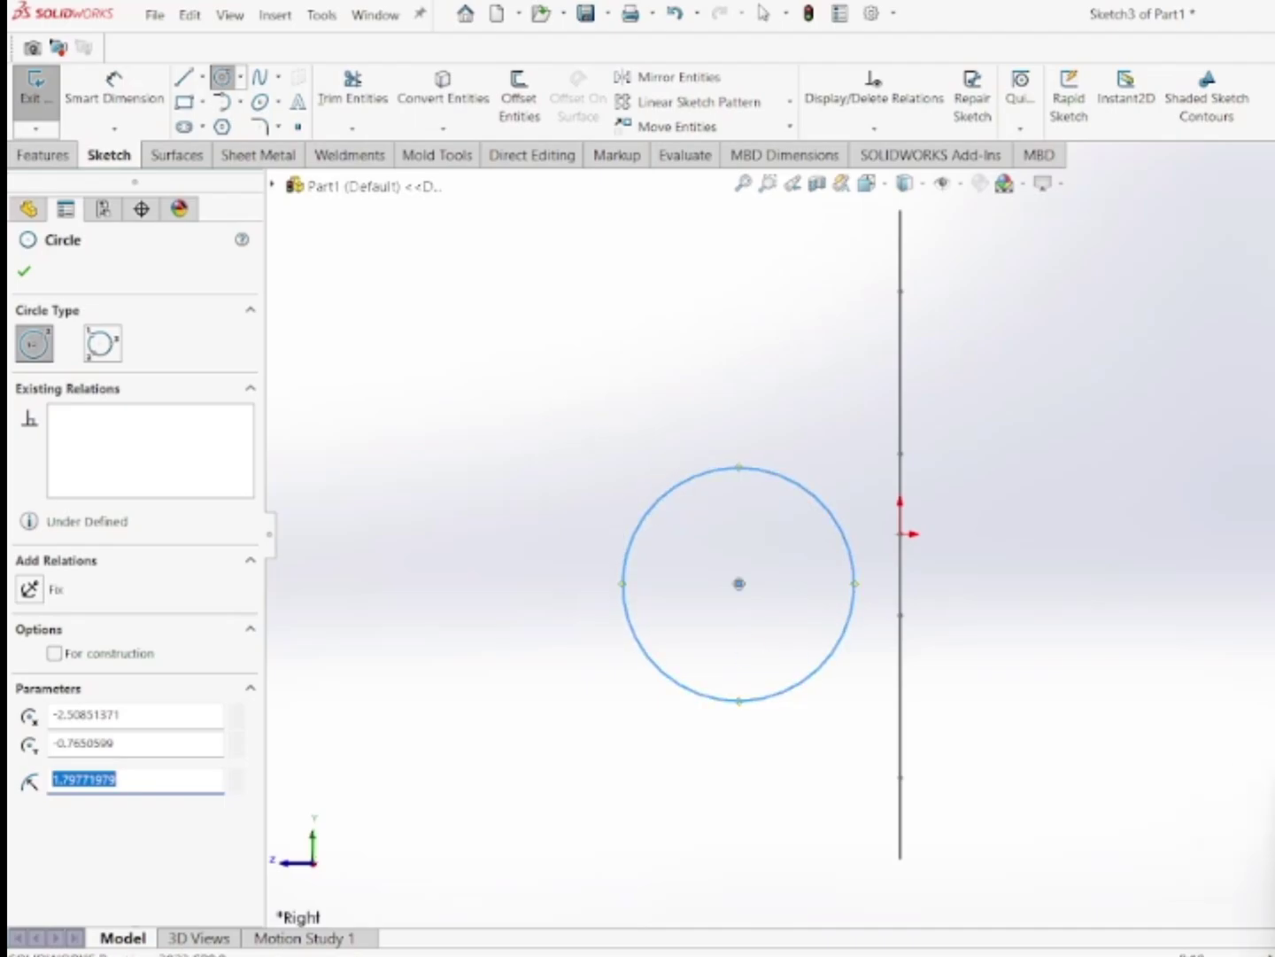
left_click(1187, 794)
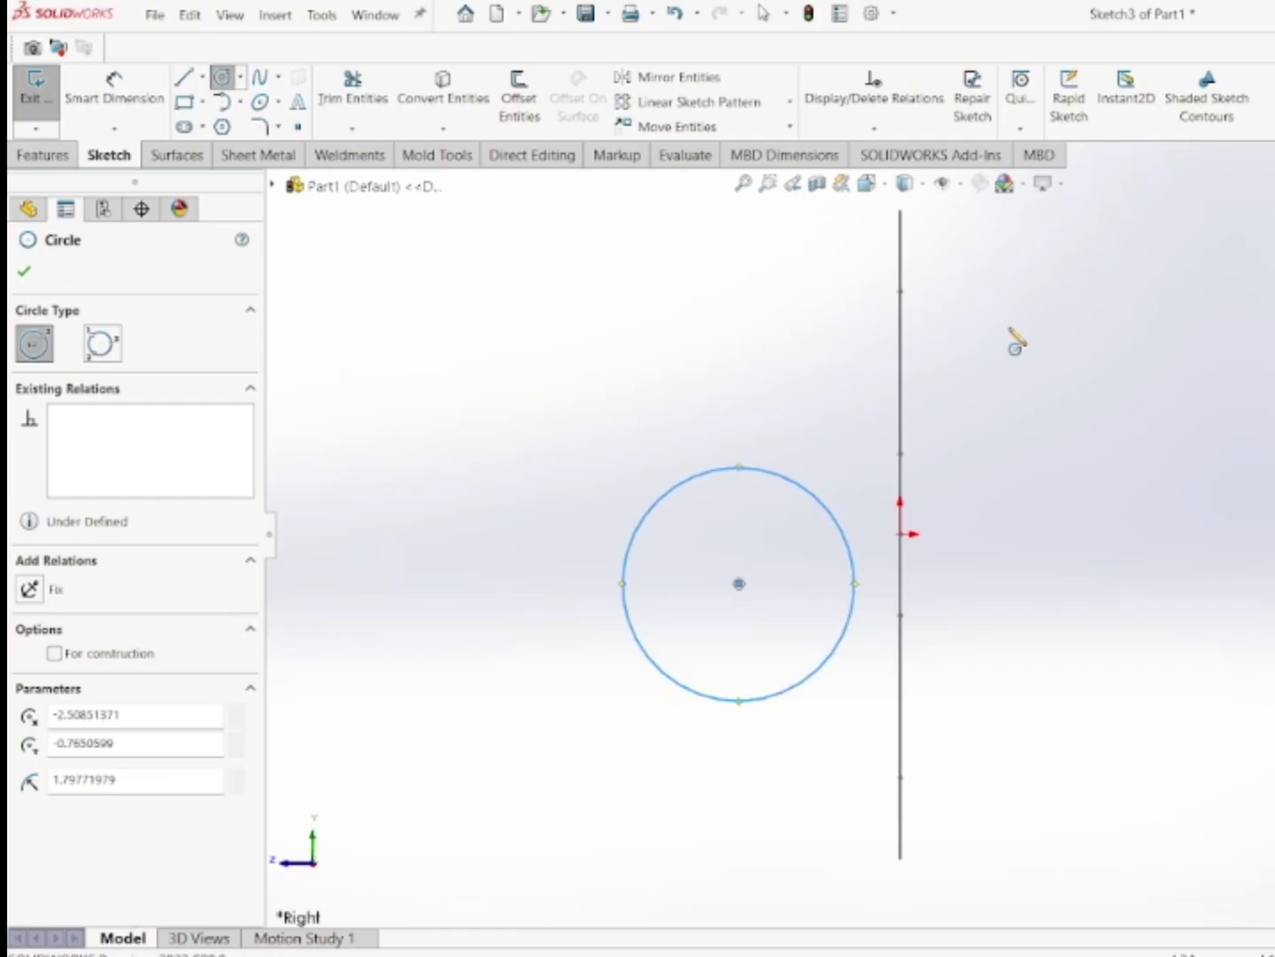
left_click(84, 115)
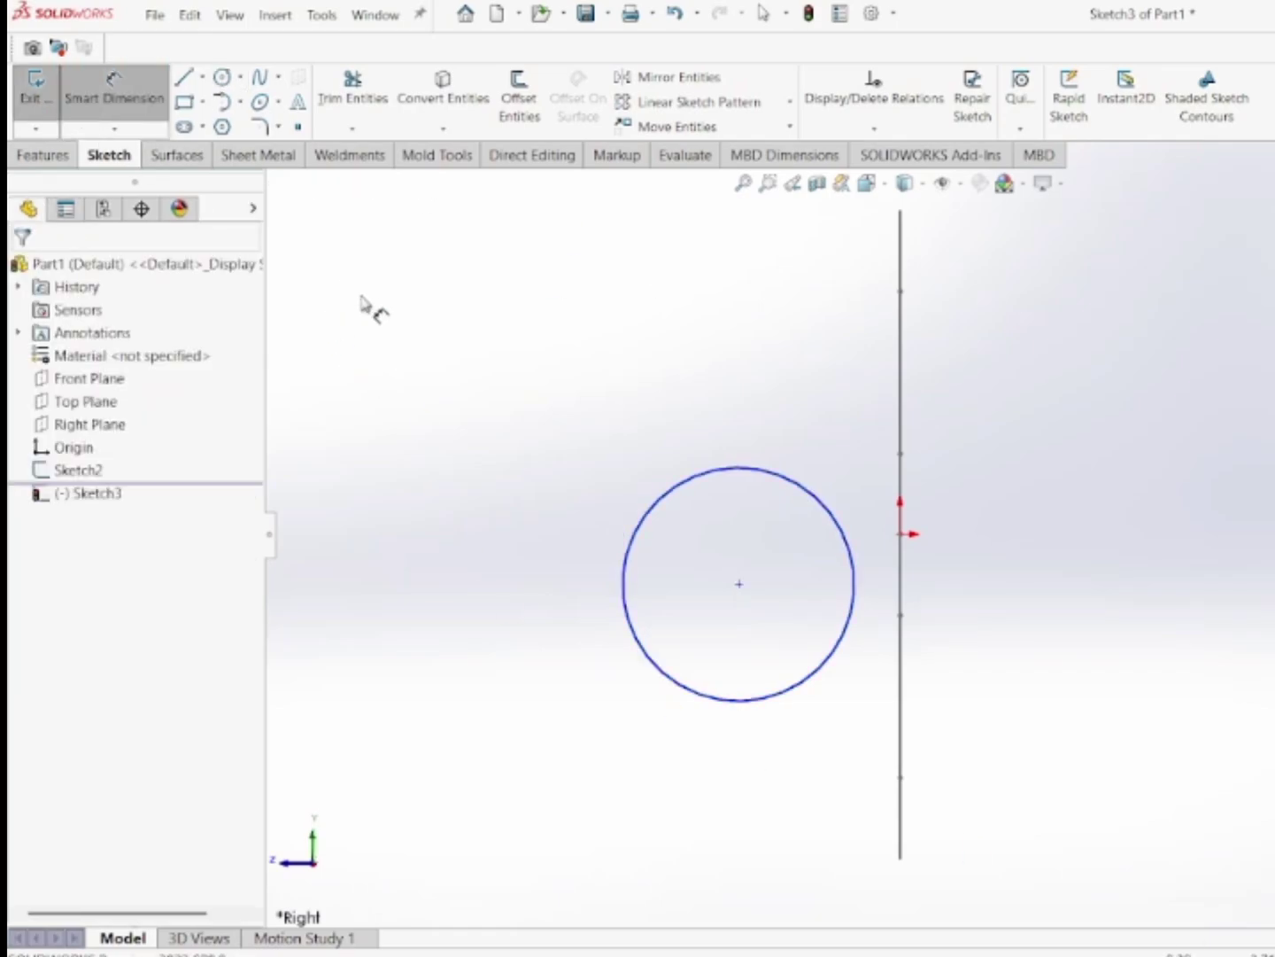
Step: Dimension the circle's diameter to 5
left_click(656, 505)
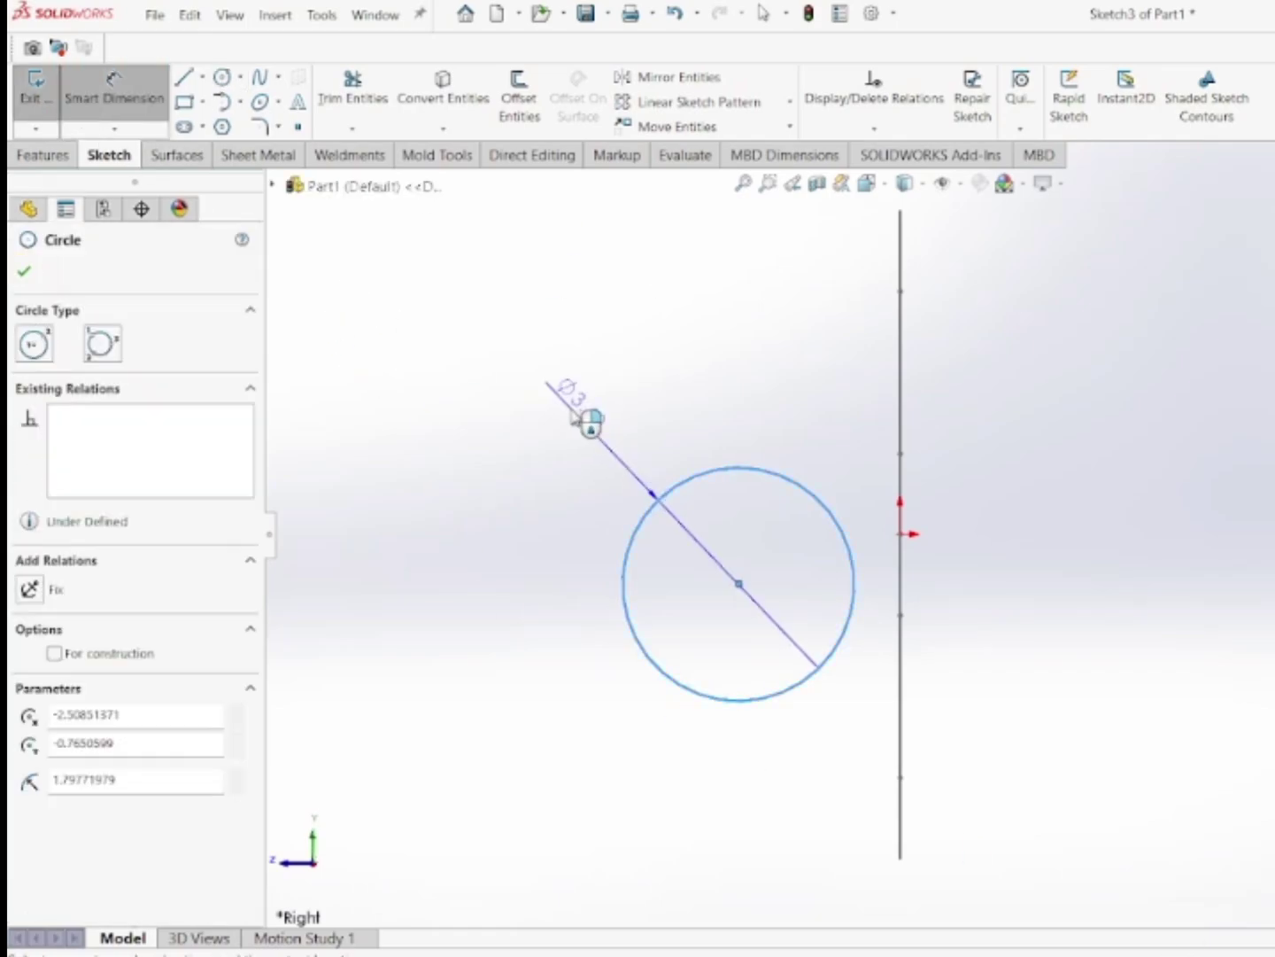
left_click(600, 423)
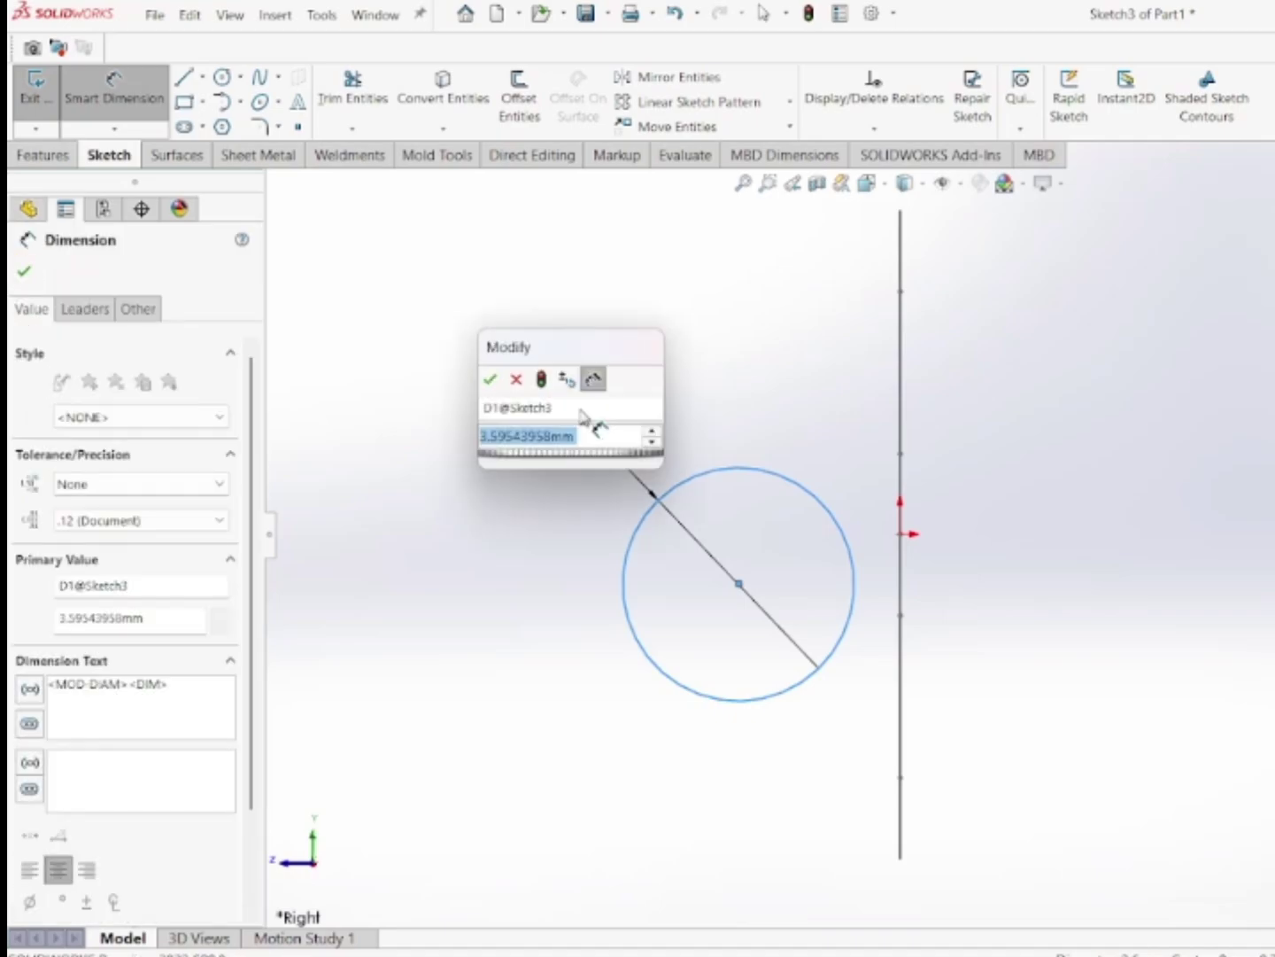
type("5")
key("Return")
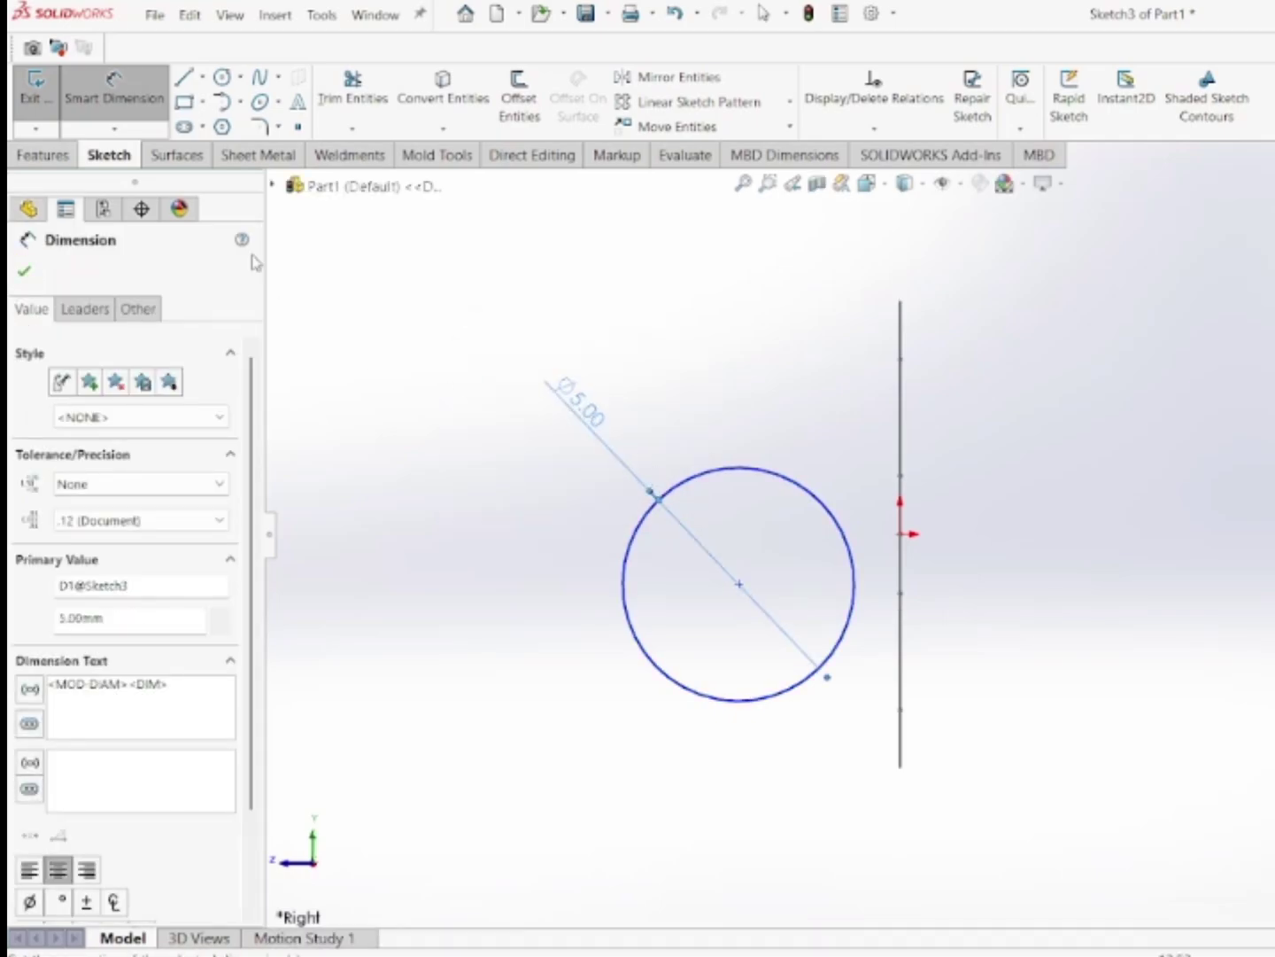
Step: Draw a horizontal line across the circle from its left edge to its right edge
key("l")
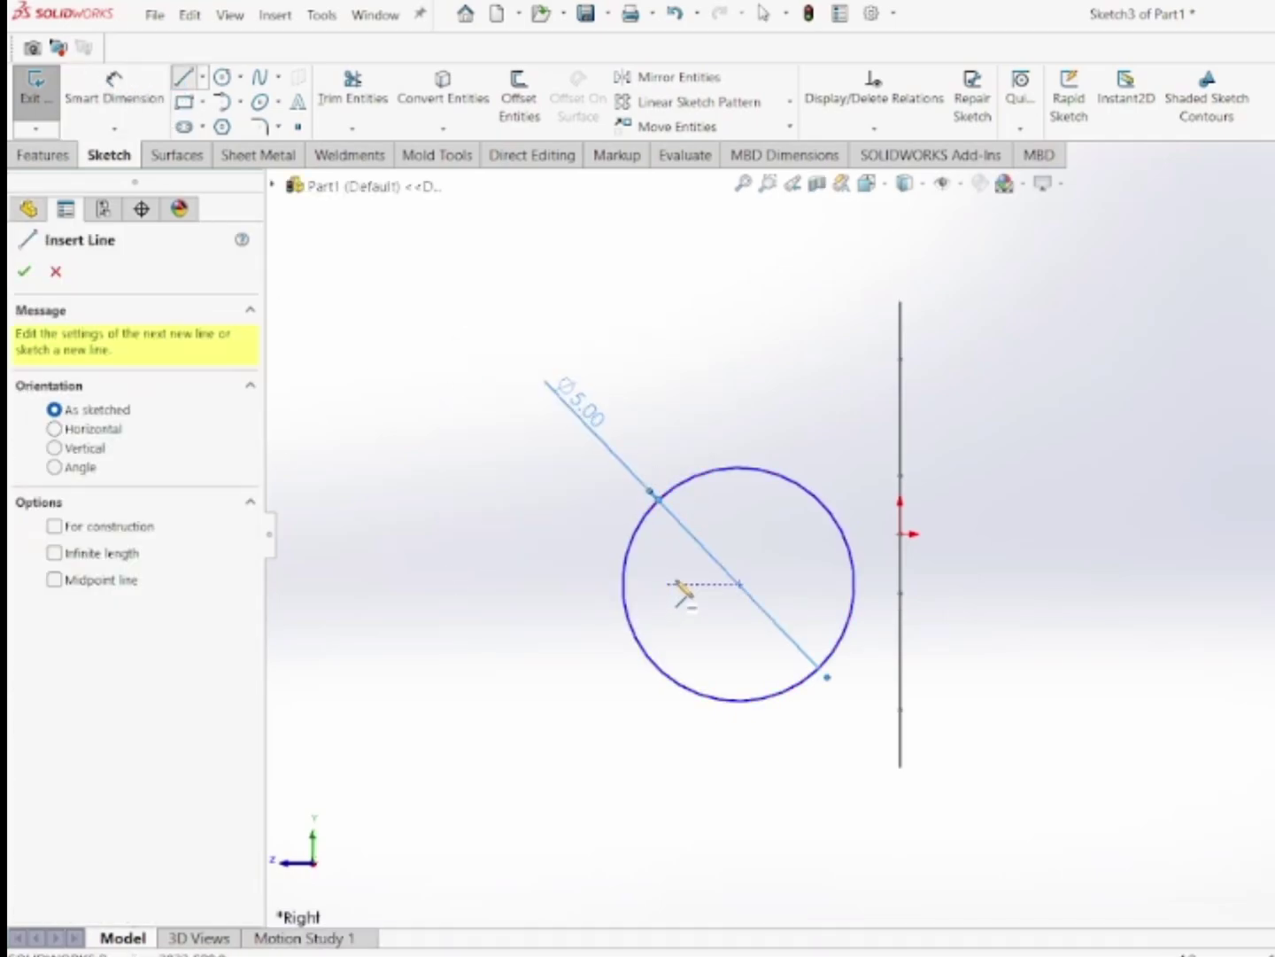
left_click(625, 568)
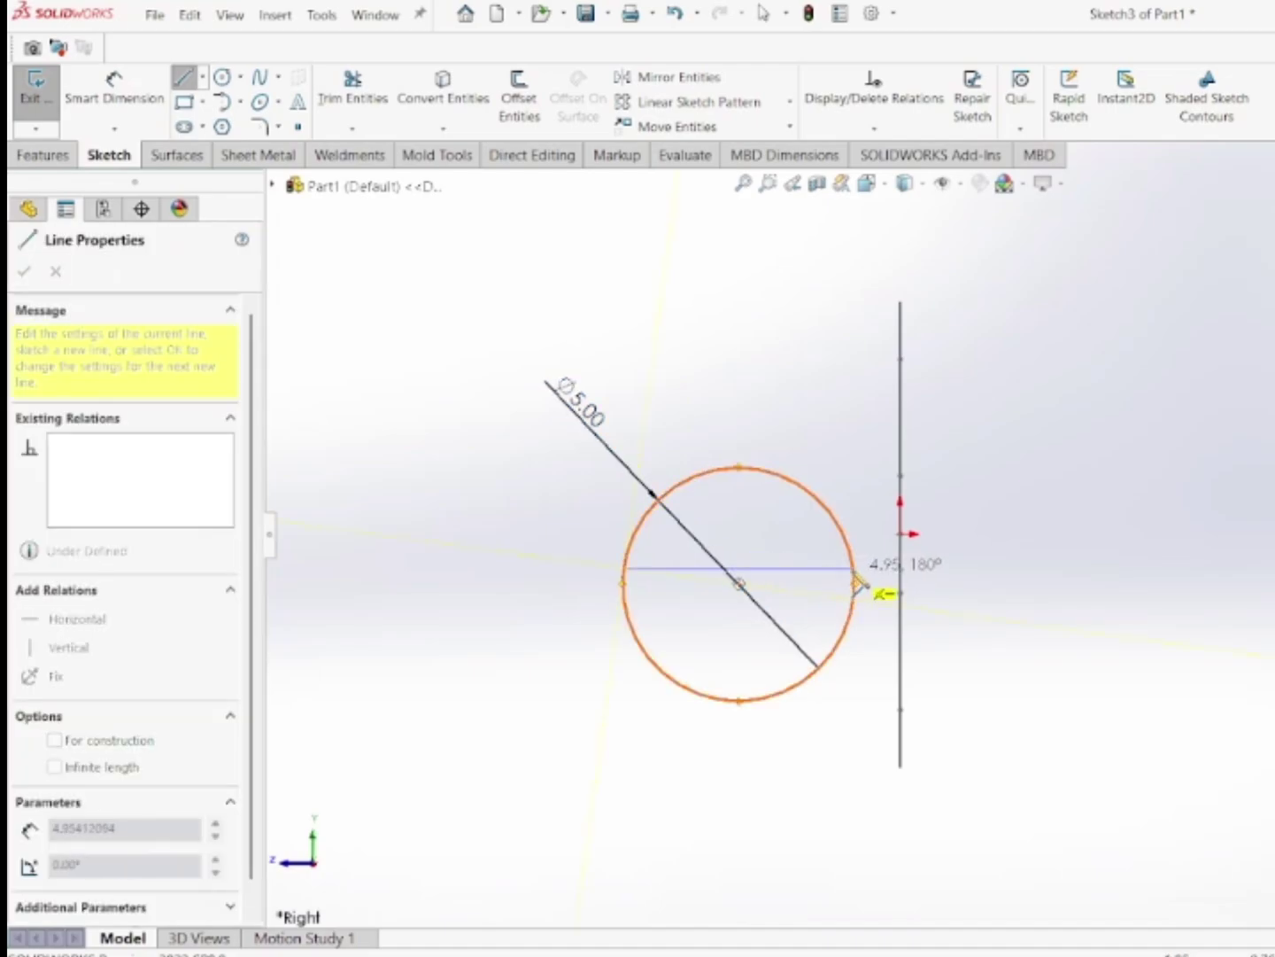
left_click(854, 569)
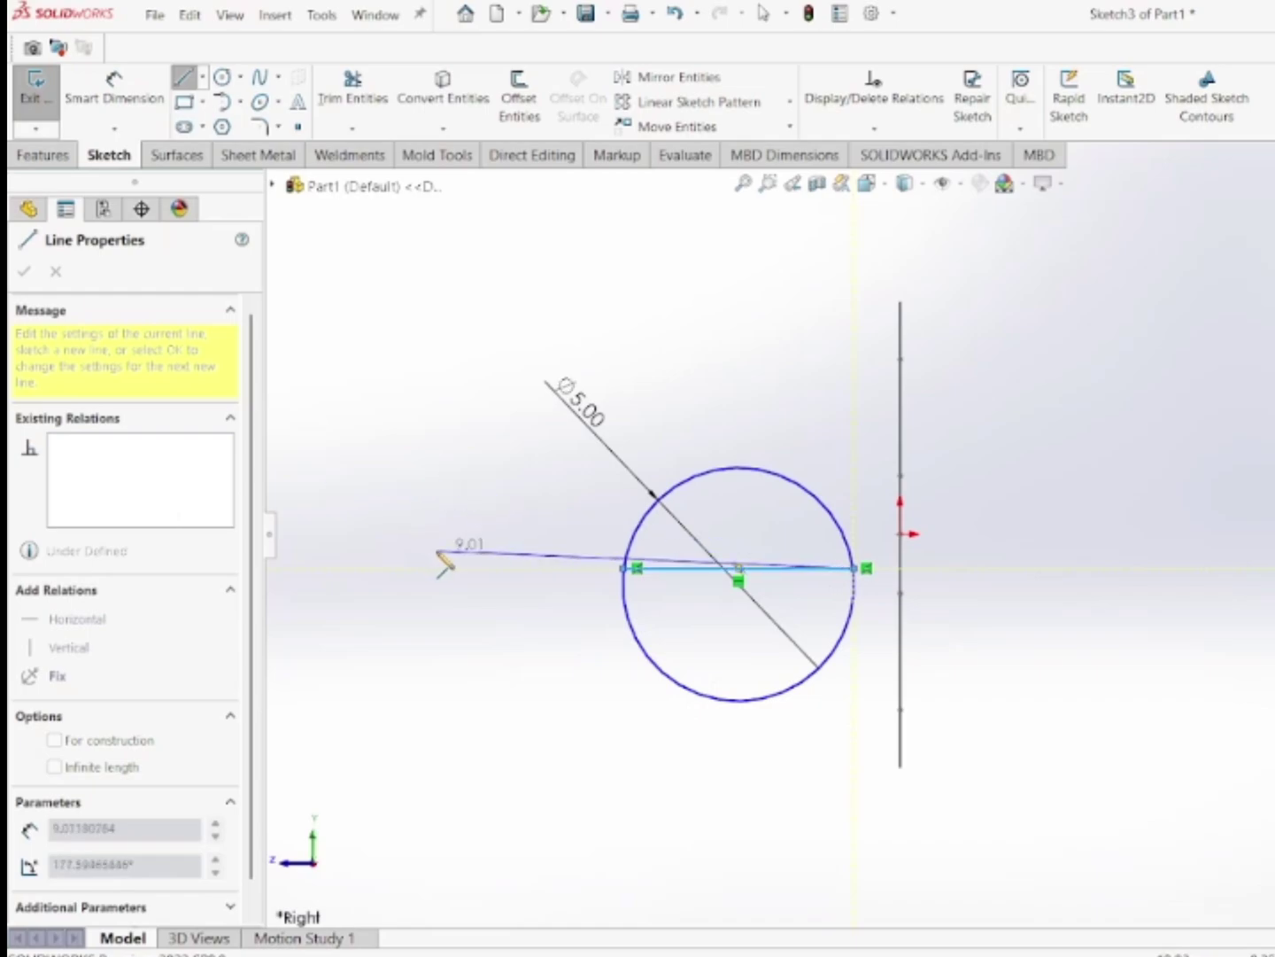
right_click(443, 560)
left_click(498, 569)
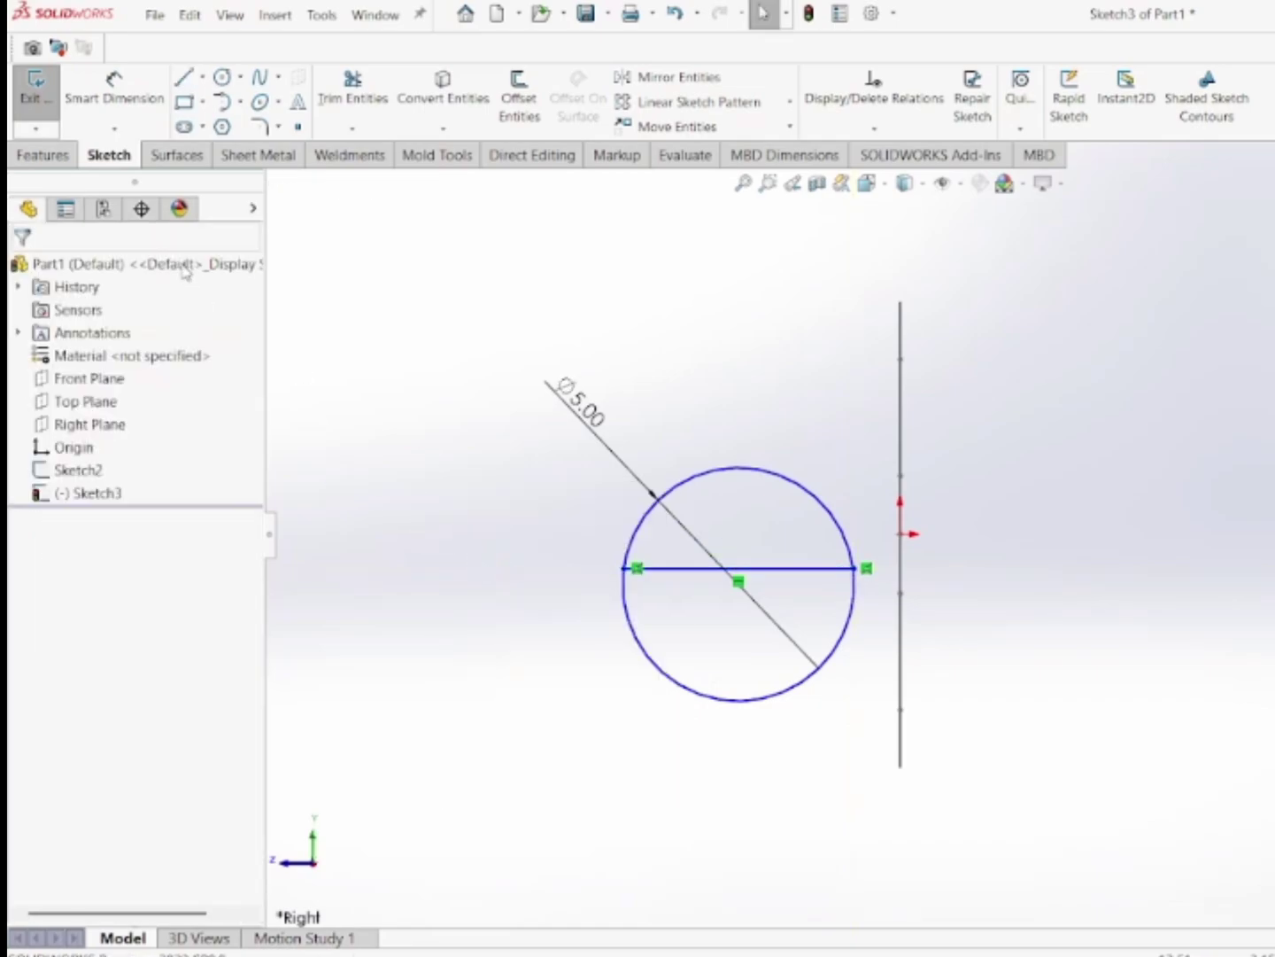
Step: Dimension the horizontal chord line 1.00 mm from the Ø5.00 circle's centre
left_click(159, 95)
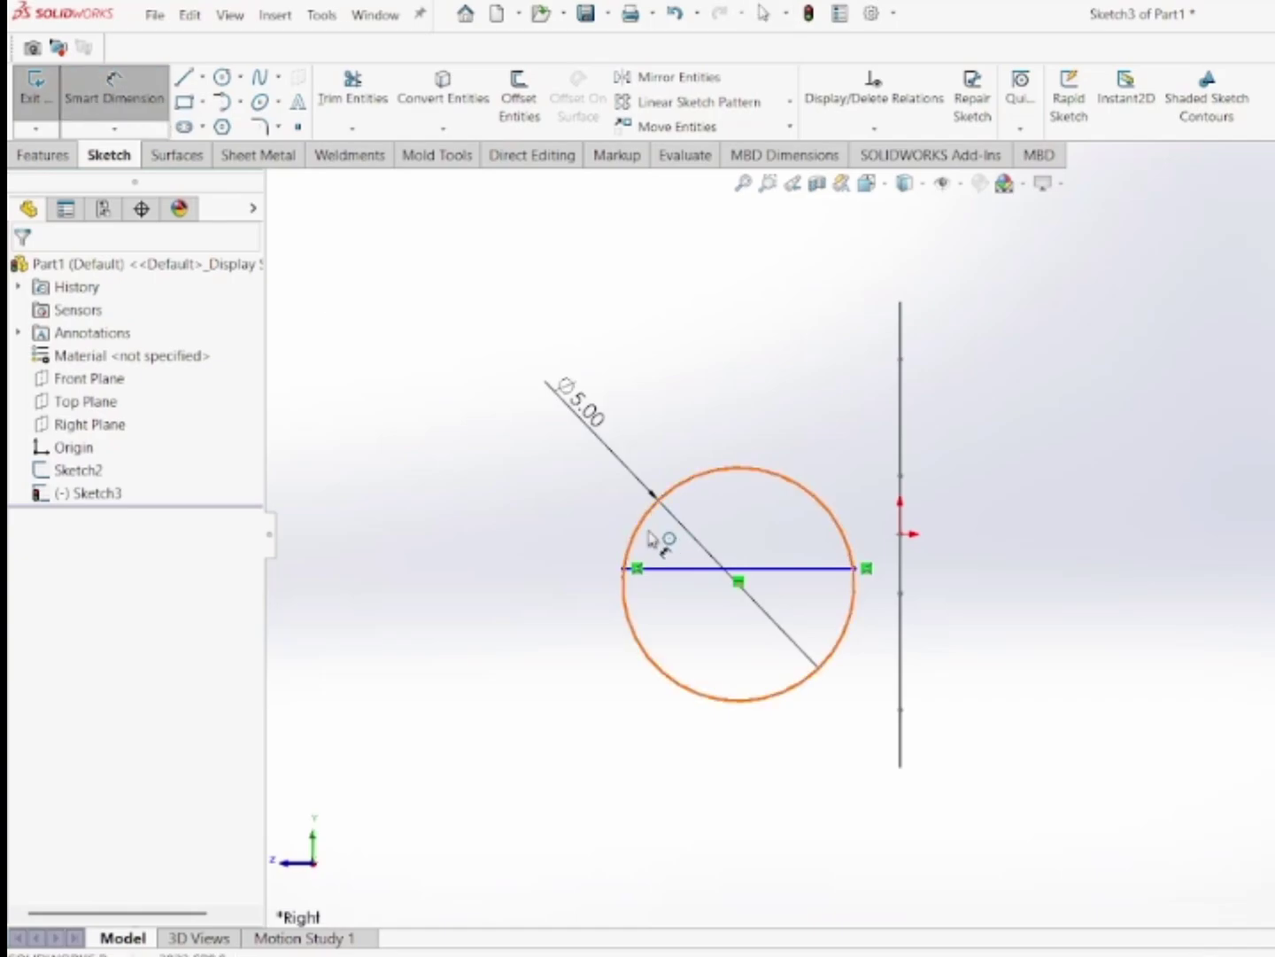
left_click(675, 571)
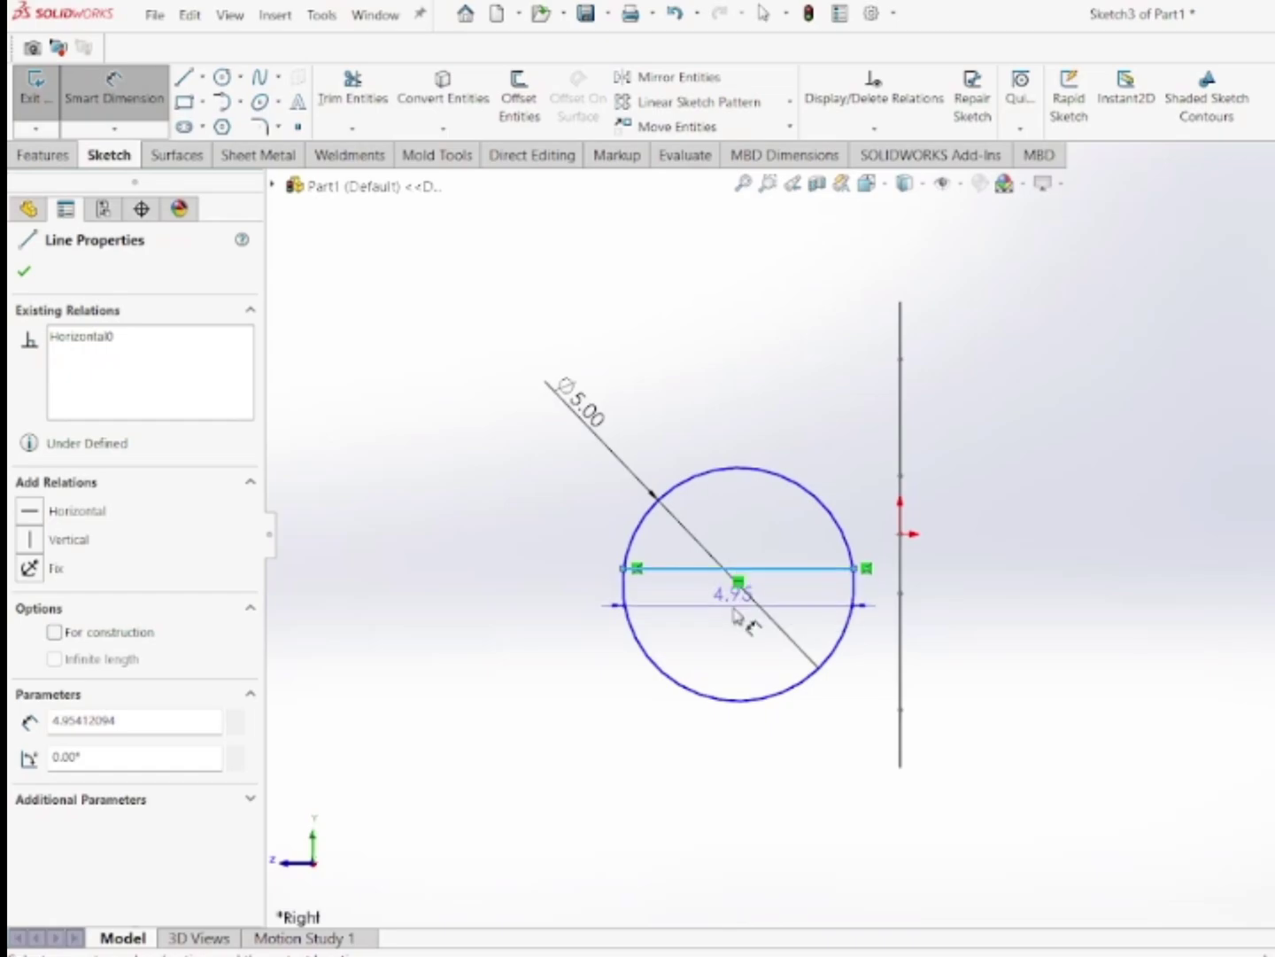
left_click(740, 586)
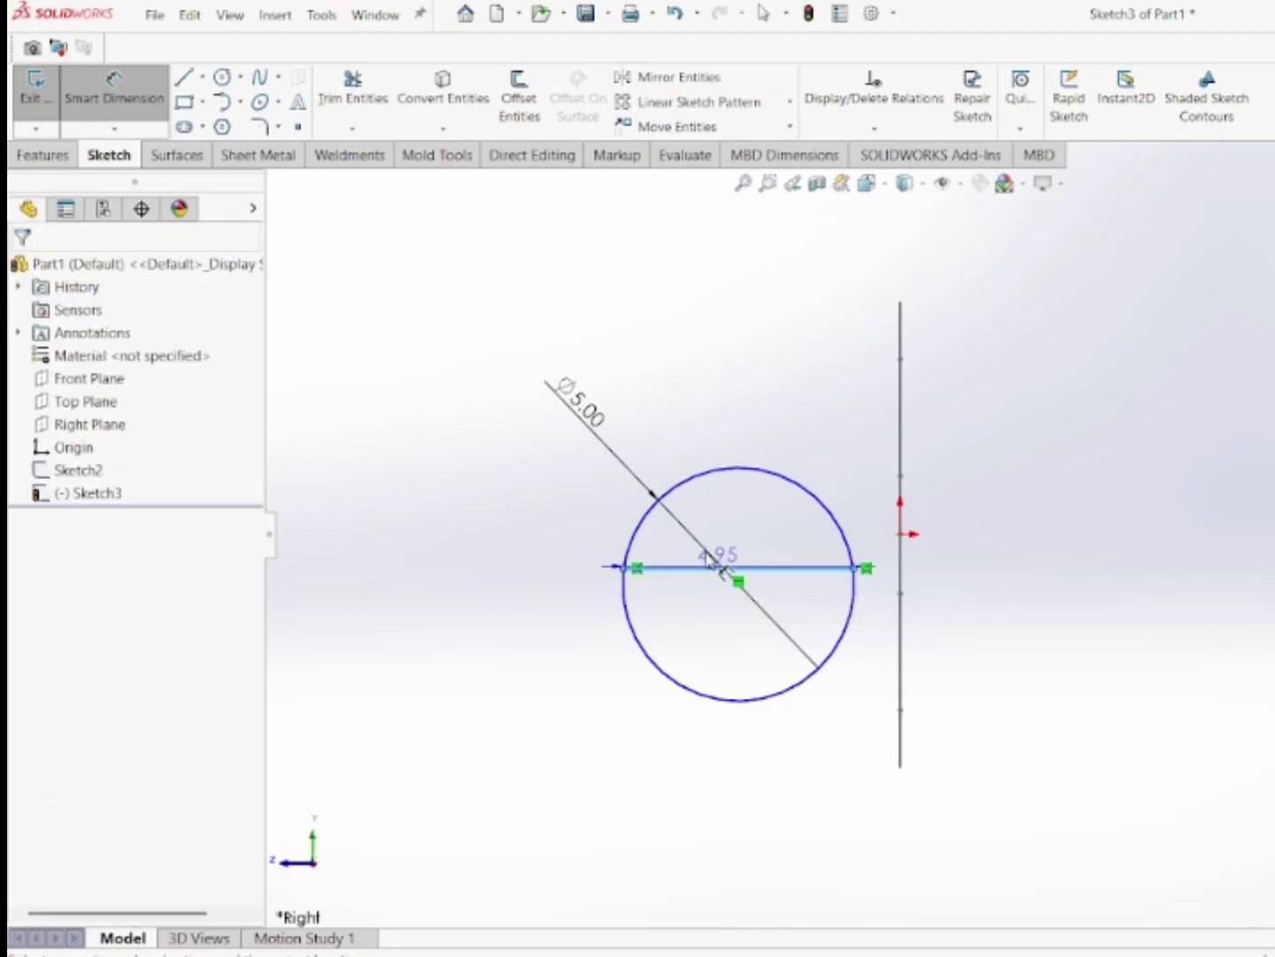
key("Escape")
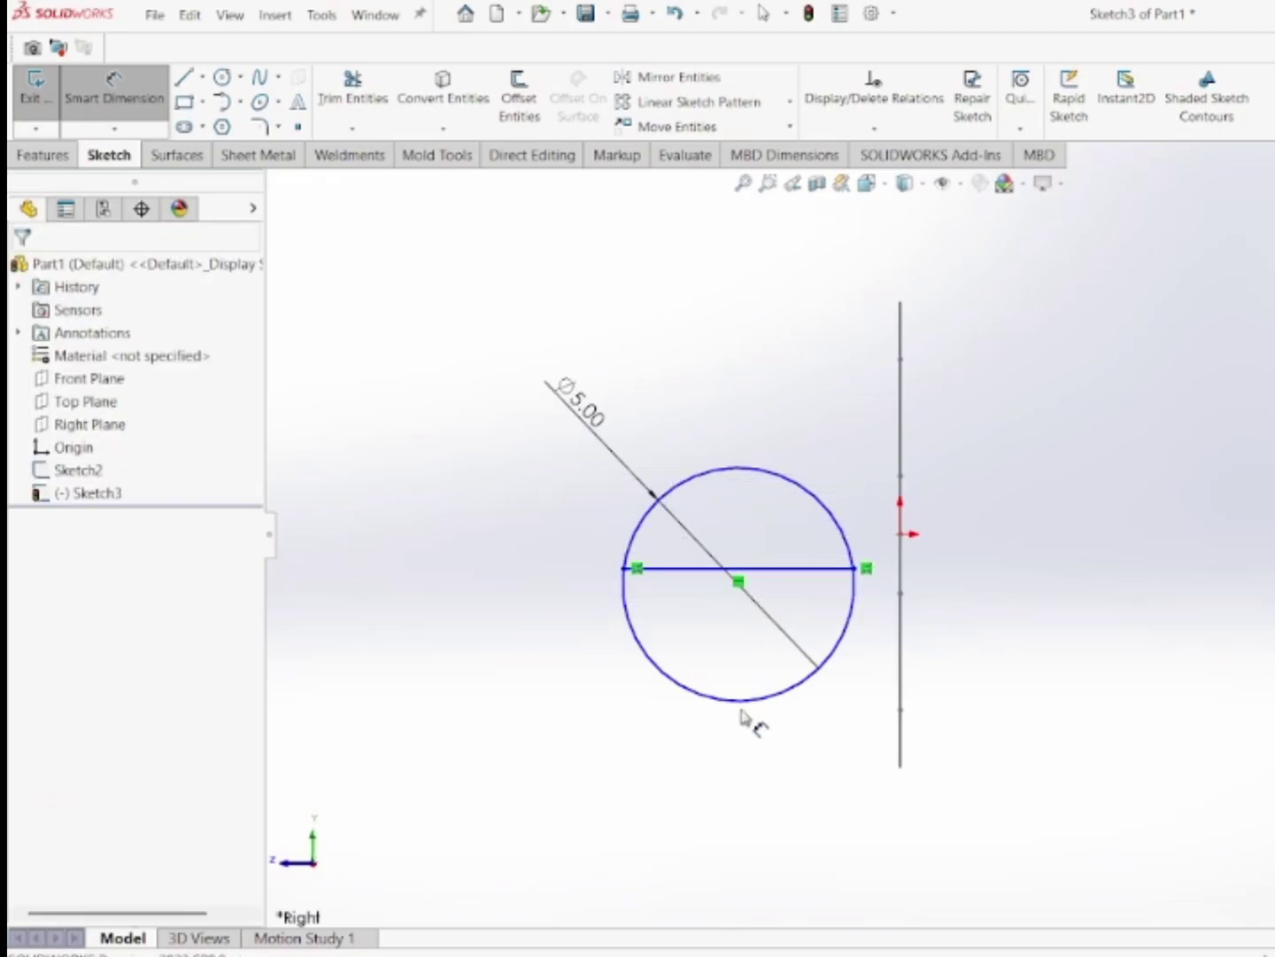
scroll(741, 657, "down", 4)
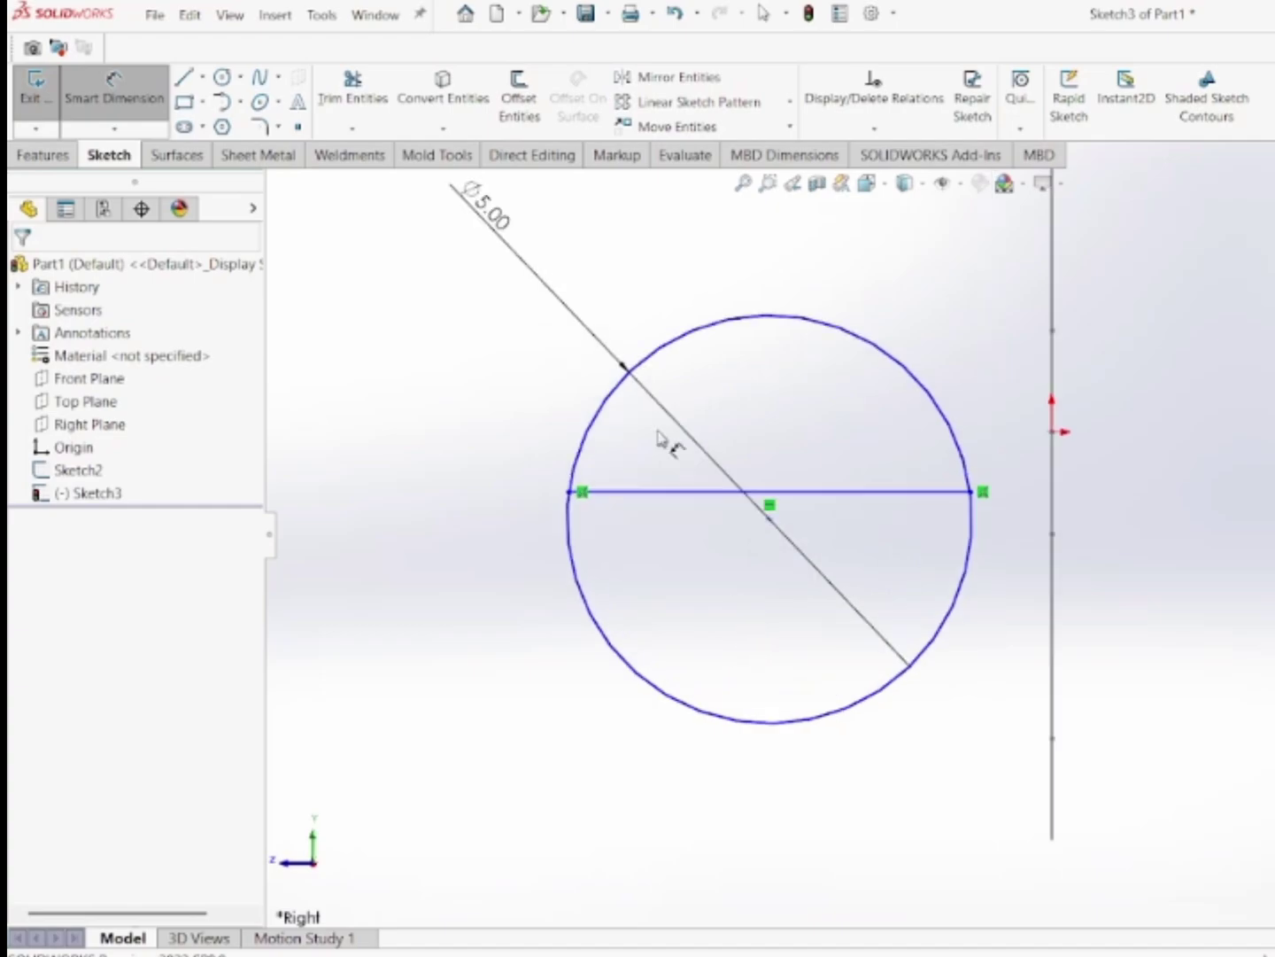
left_click(165, 106)
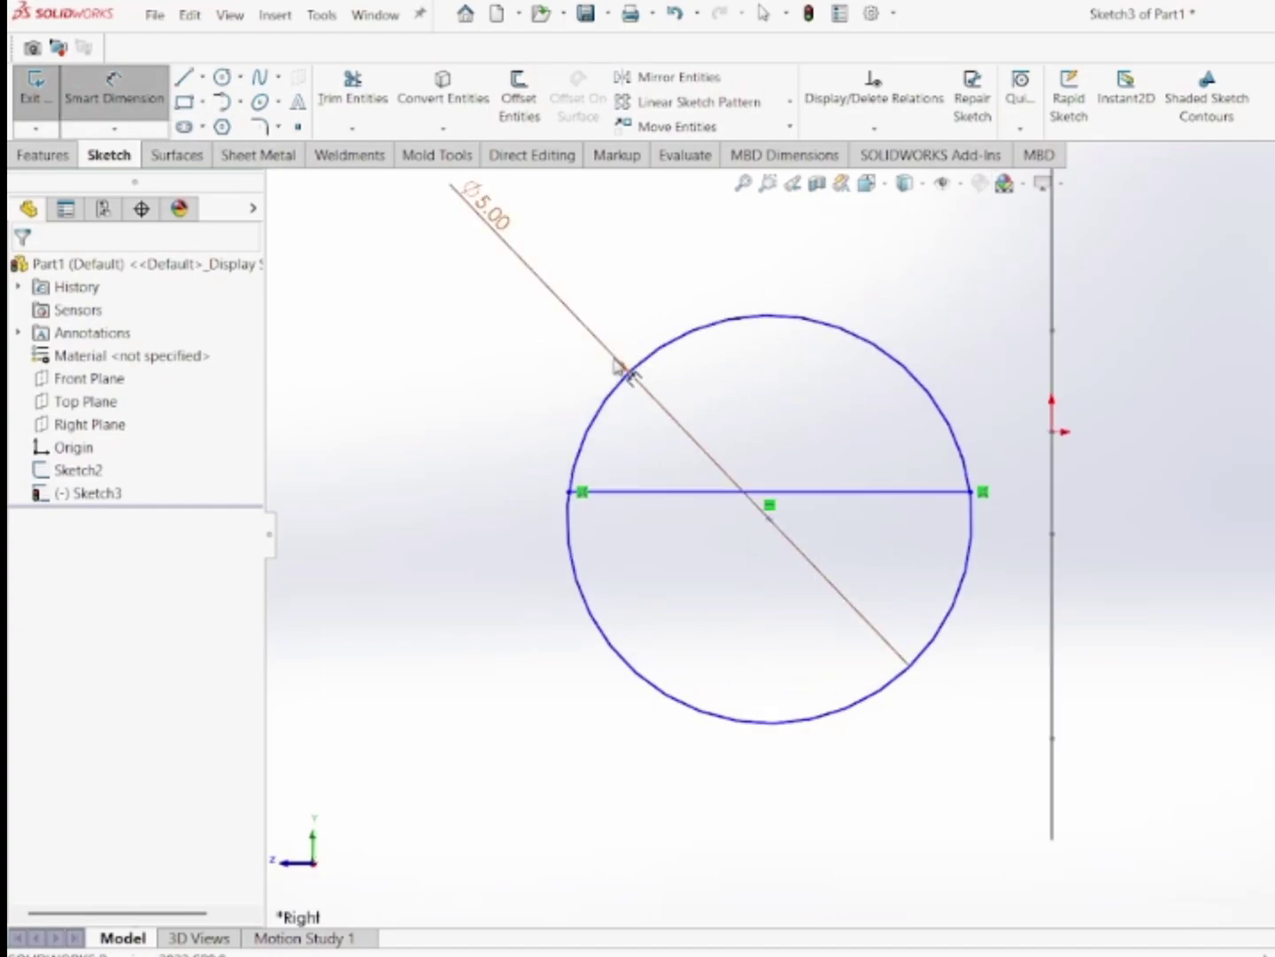
left_click(786, 492)
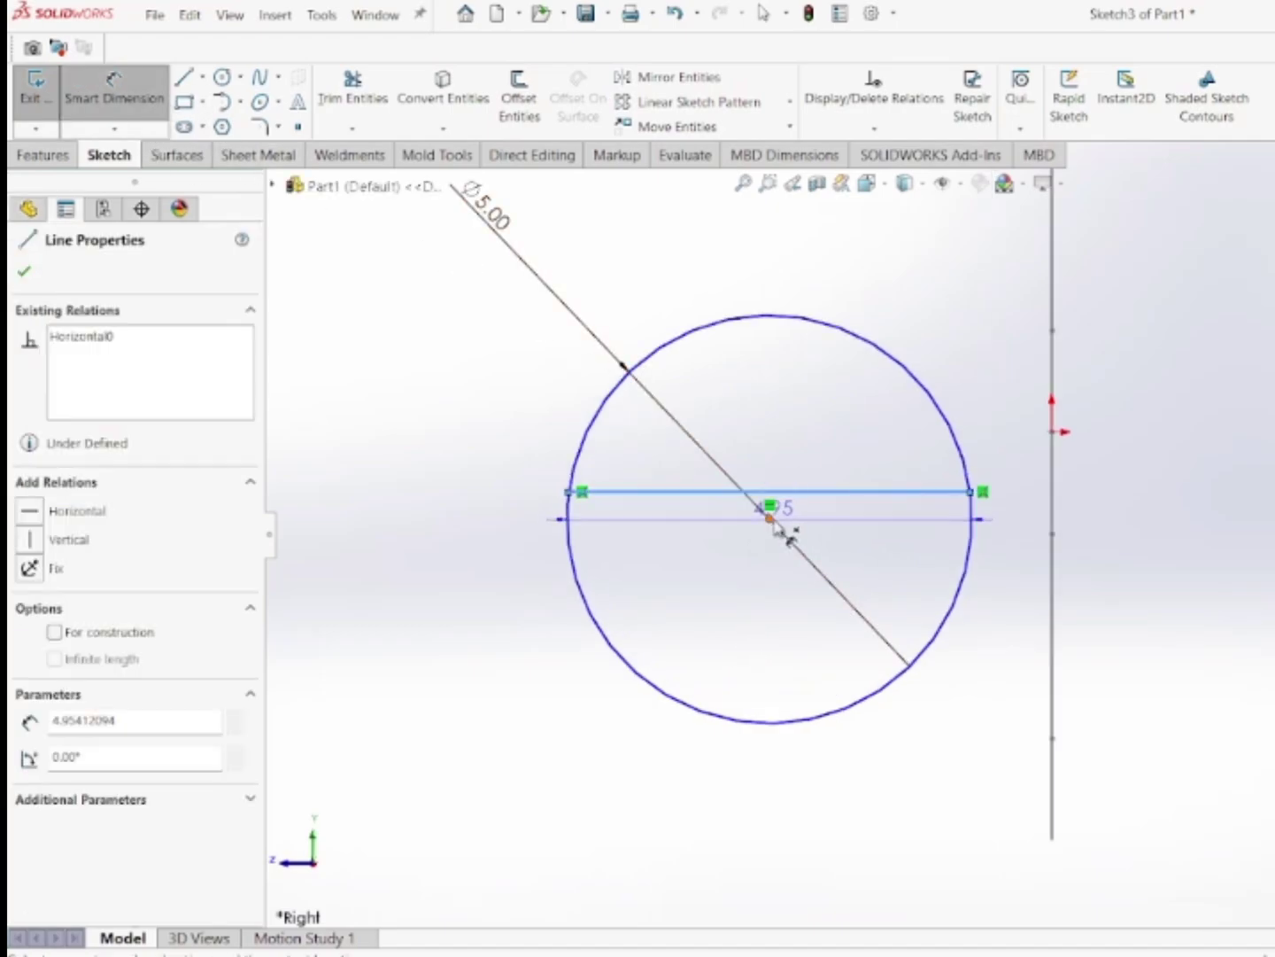
left_click(769, 518)
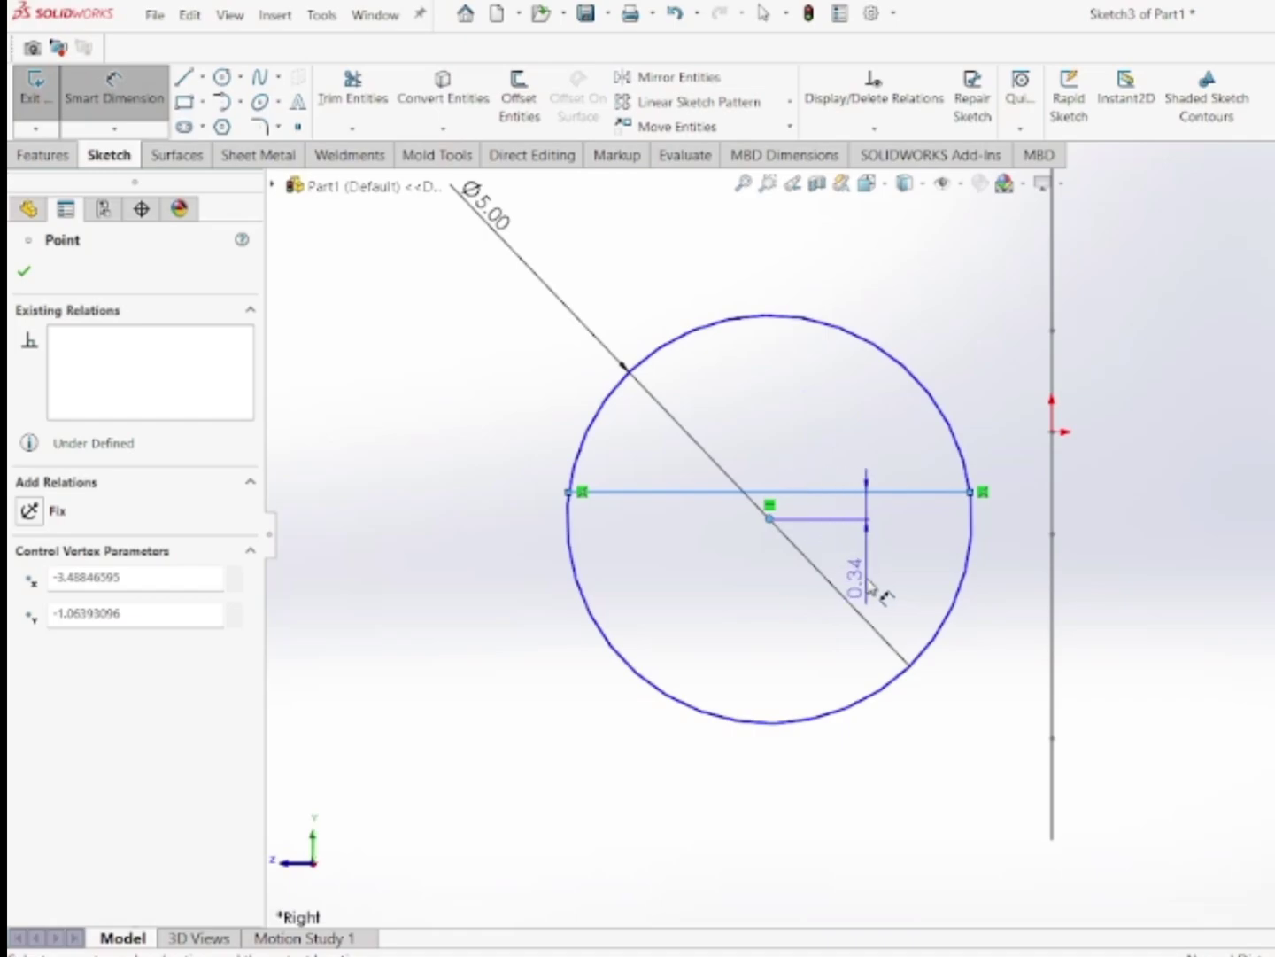
left_click(873, 583)
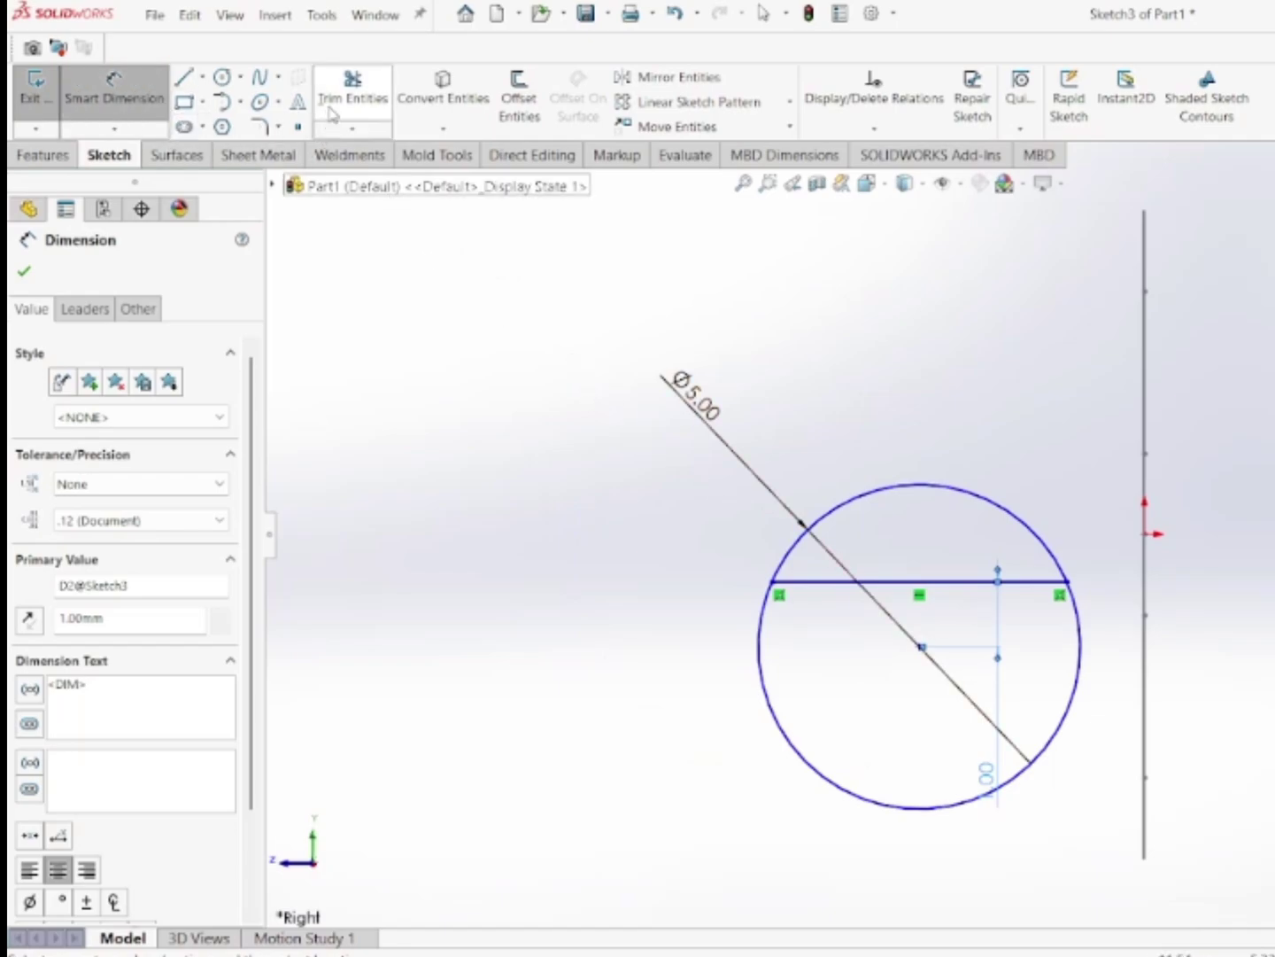
Step: Power-trim the circle's upper arc above the chord, leaving a D-shaped profile
left_click(352, 89)
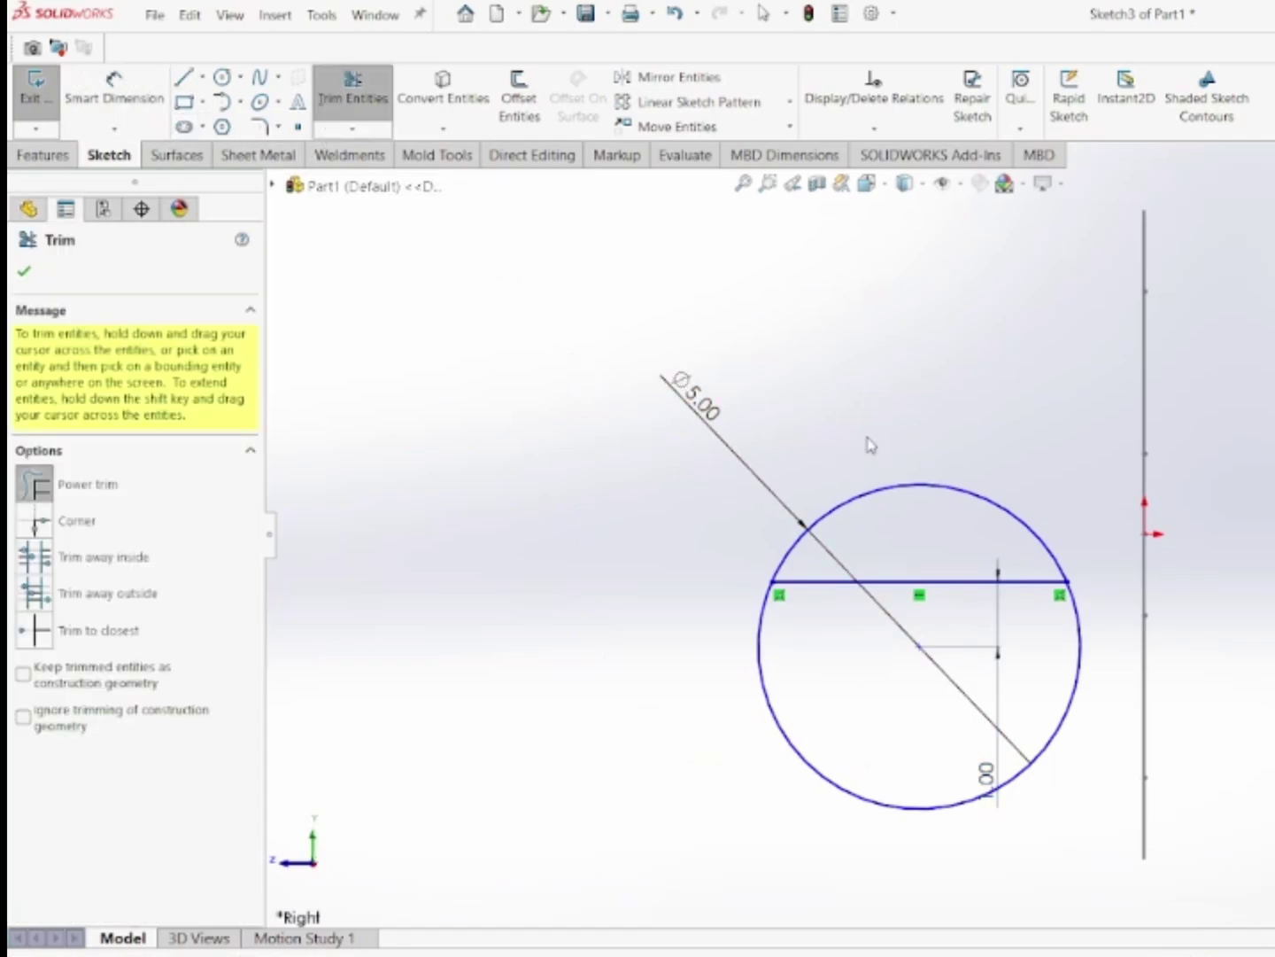
mouse_move(870, 446)
left_mouse_down()
mouse_move(912, 505)
mouse_move(893, 492)
left_mouse_up()
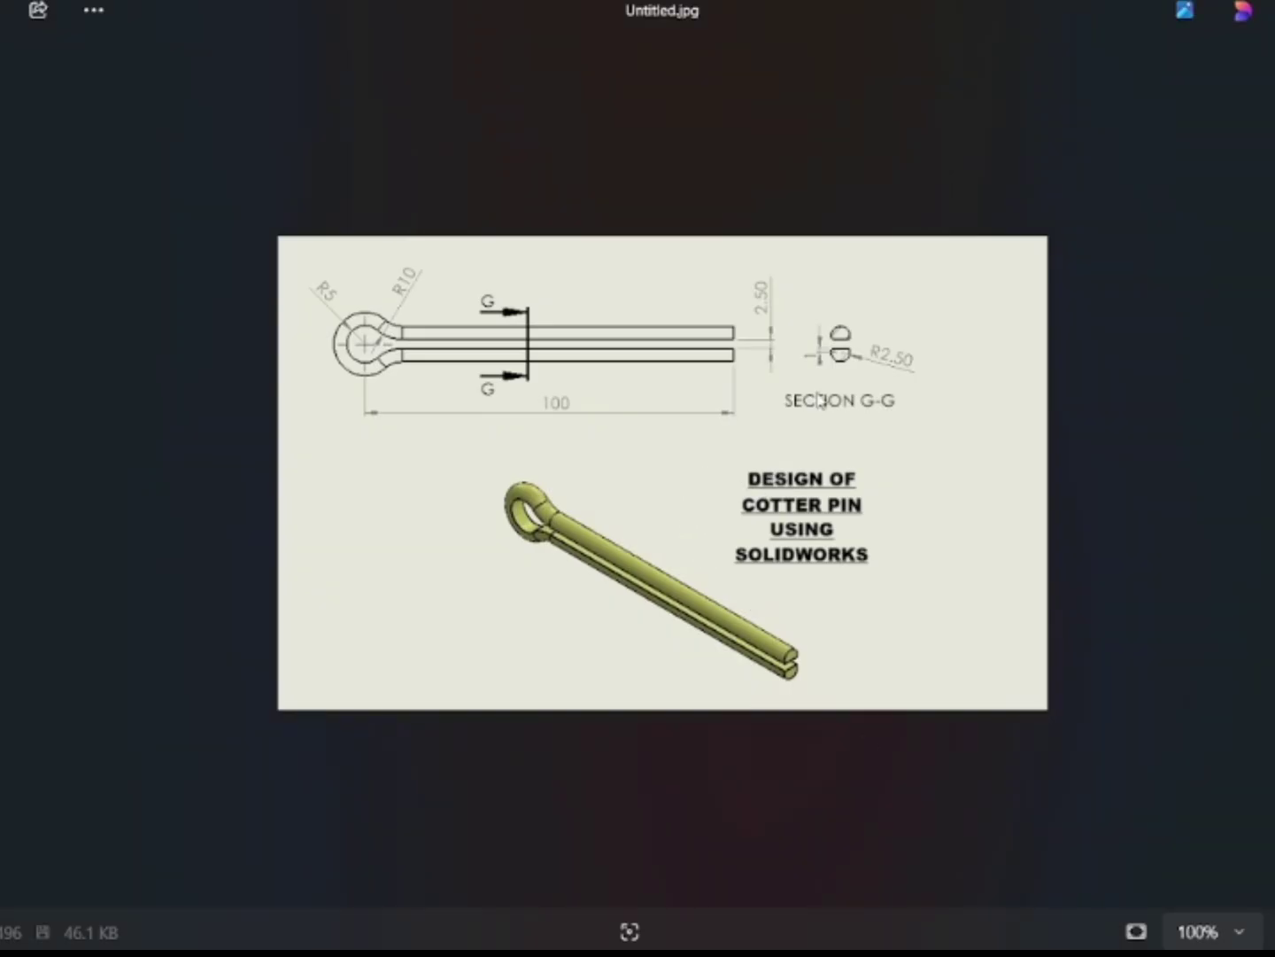
scroll(819, 400, "up", 5)
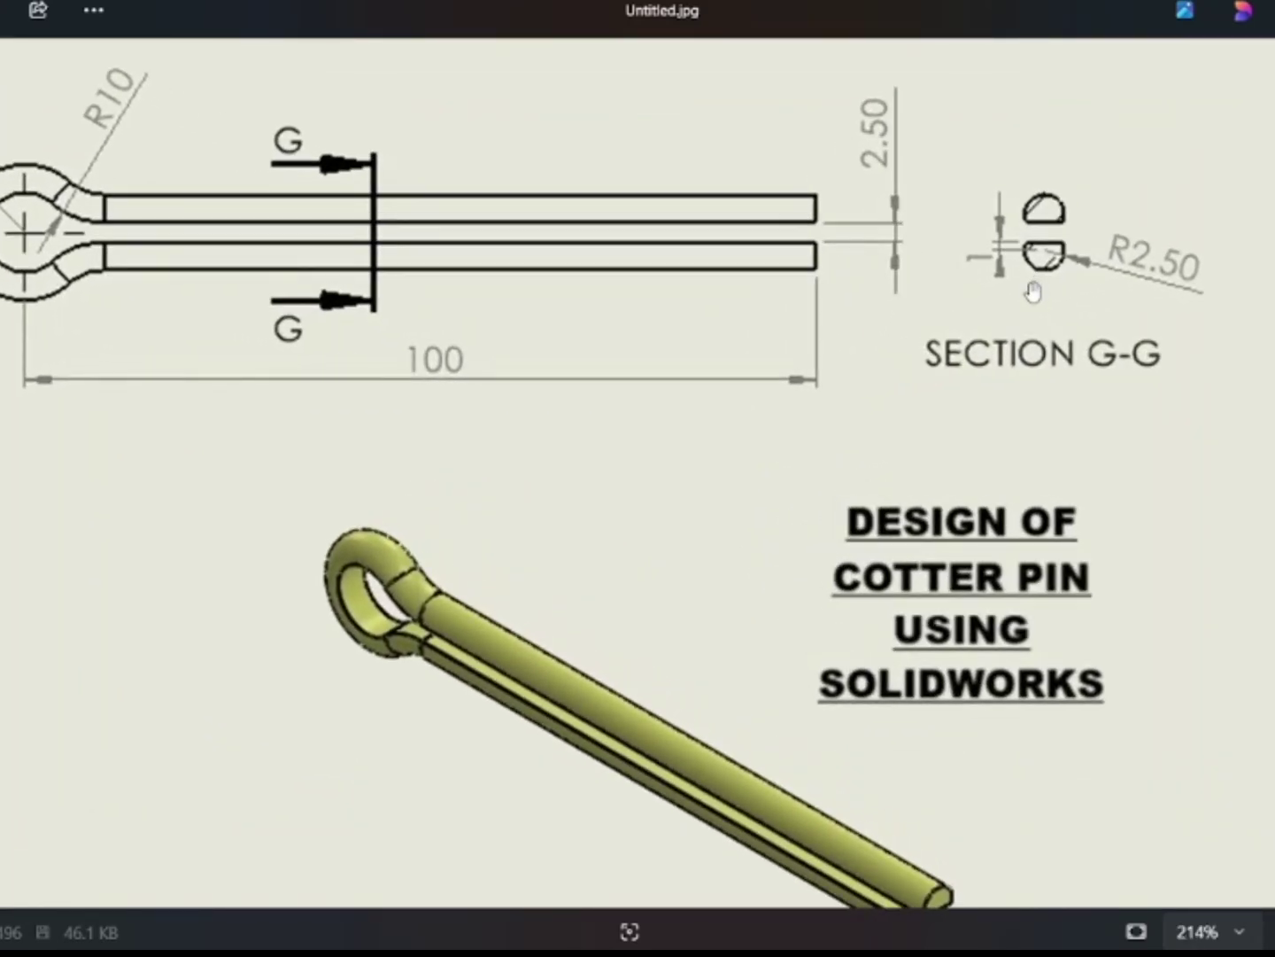
Step: Zoom in and out on the drawing's R2.50 Section G-G in the reference image
scroll(1031, 283, "down", 2)
scroll(934, 306, "up", 3)
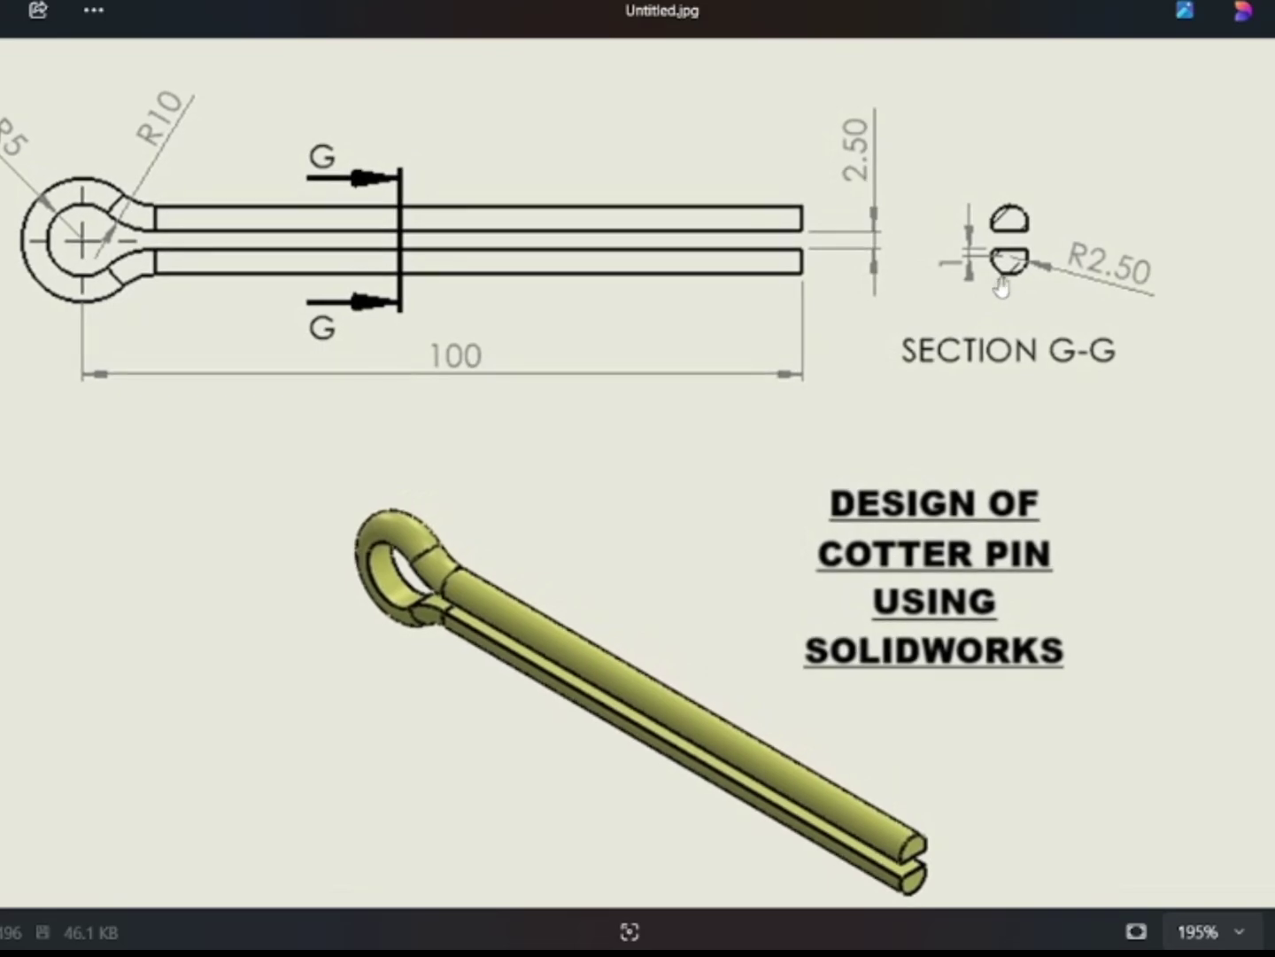
scroll(1002, 276, "up", 1)
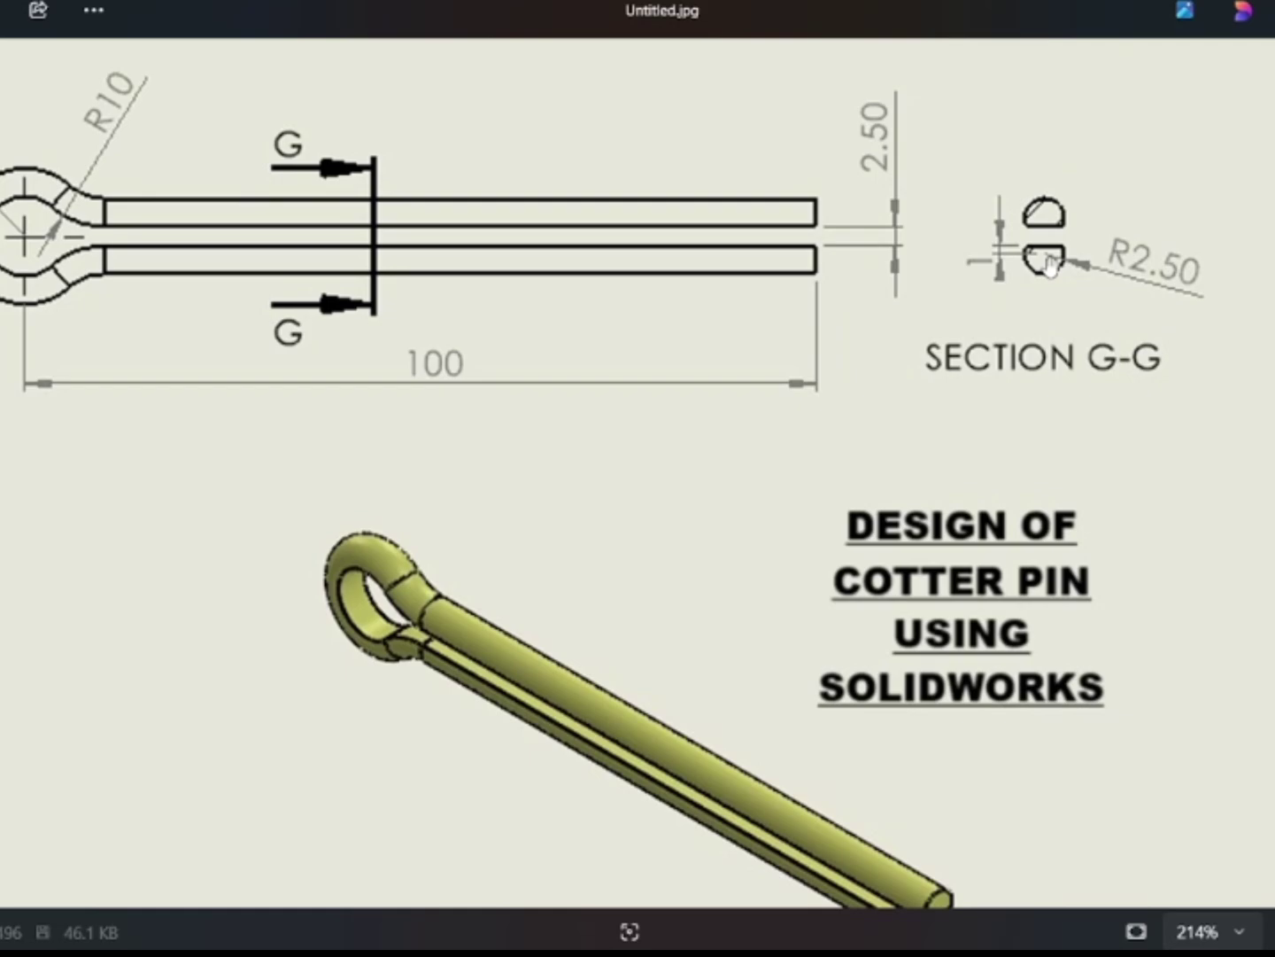
scroll(1021, 758, "down", 3)
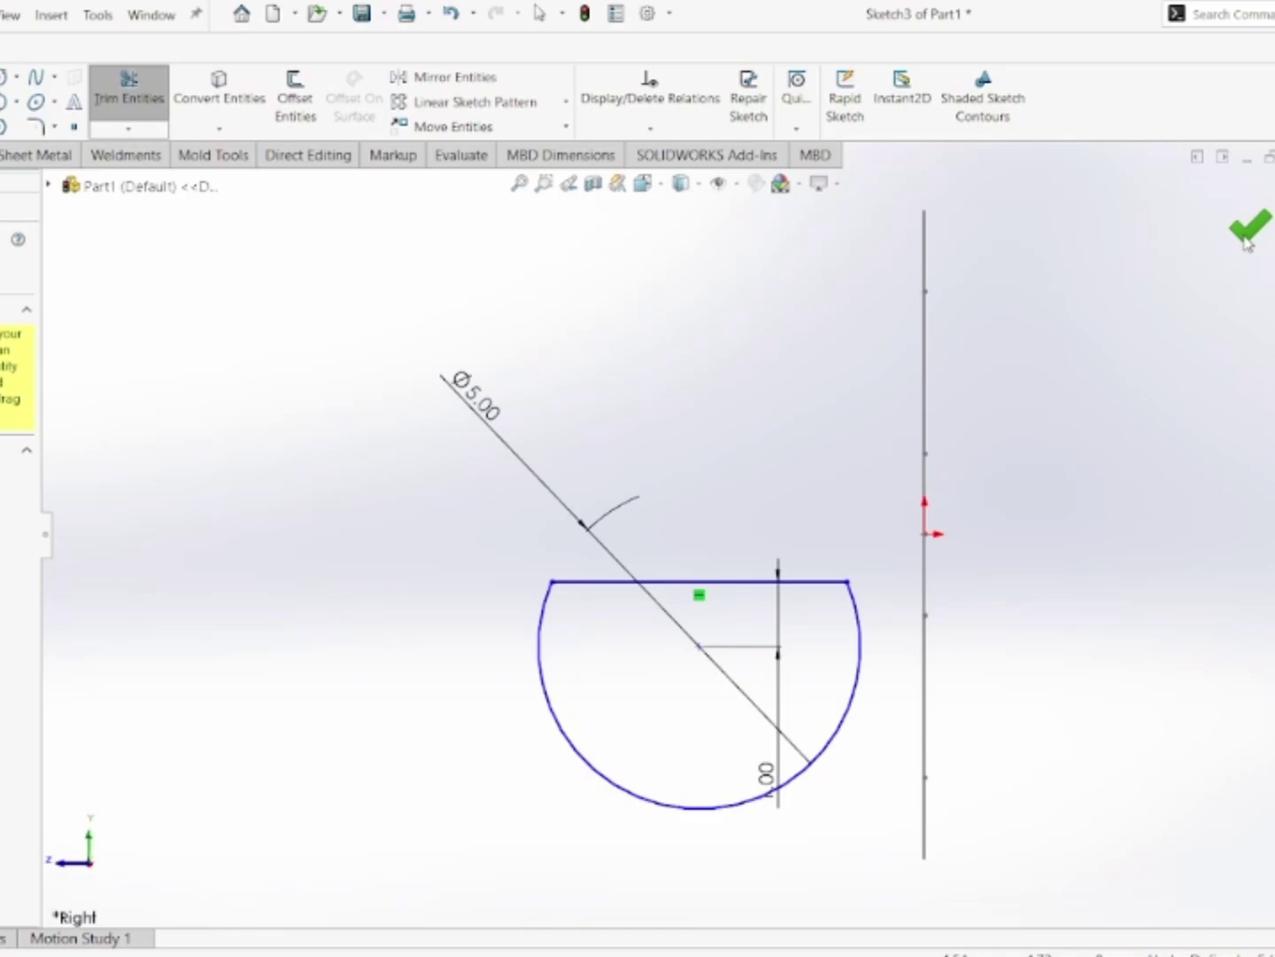
Step: Pierce the D-profile's chord midpoint onto the hairpin path line and close Sketch3
left_click(1247, 232)
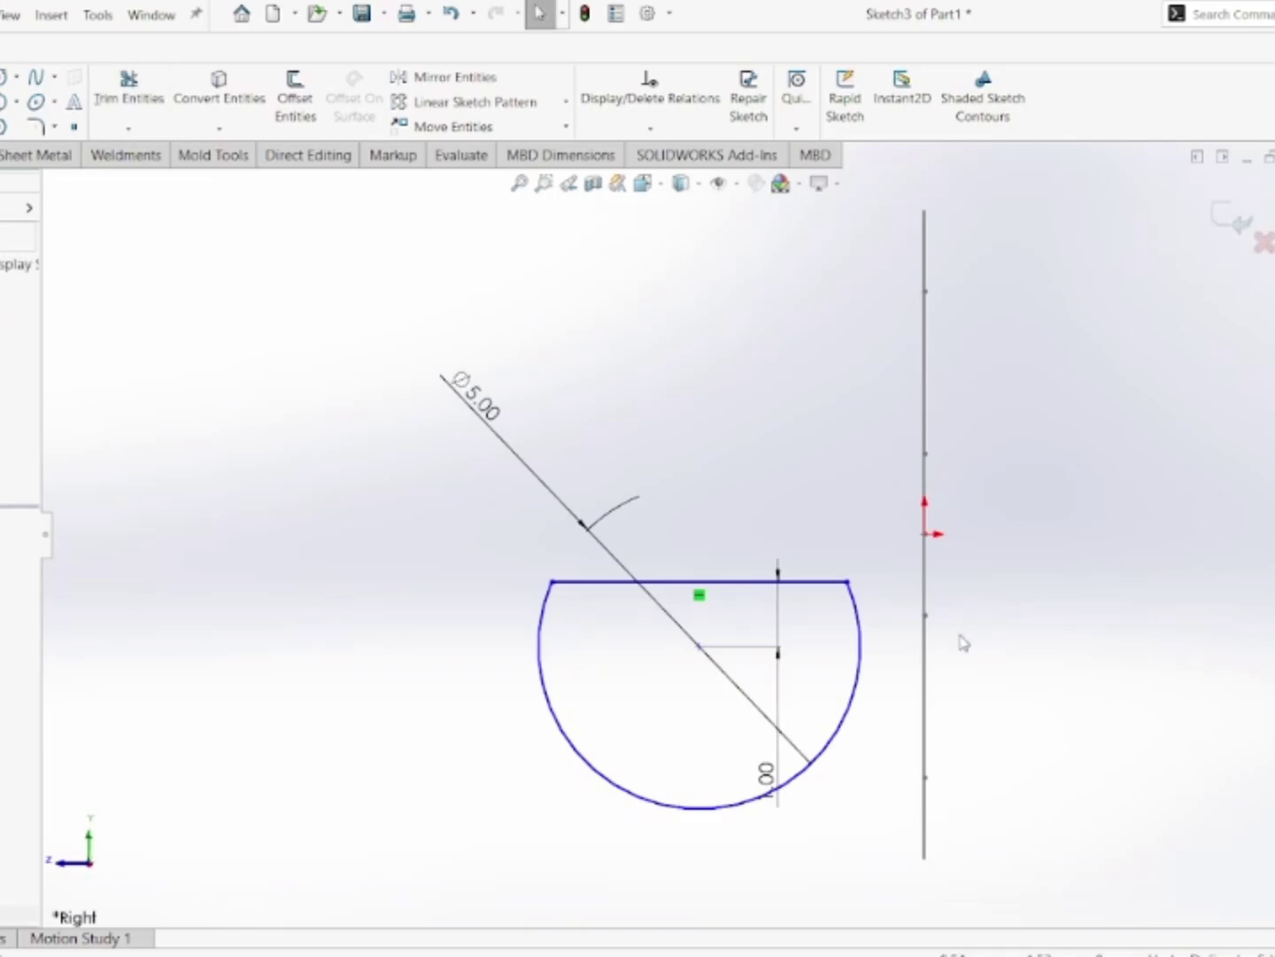
mouse_move(959, 640)
middle_mouse_down()
mouse_move(988, 649)
mouse_move(930, 635)
mouse_move(954, 643)
mouse_move(865, 700)
mouse_move(854, 675)
mouse_move(833, 681)
middle_mouse_up()
key("Escape")
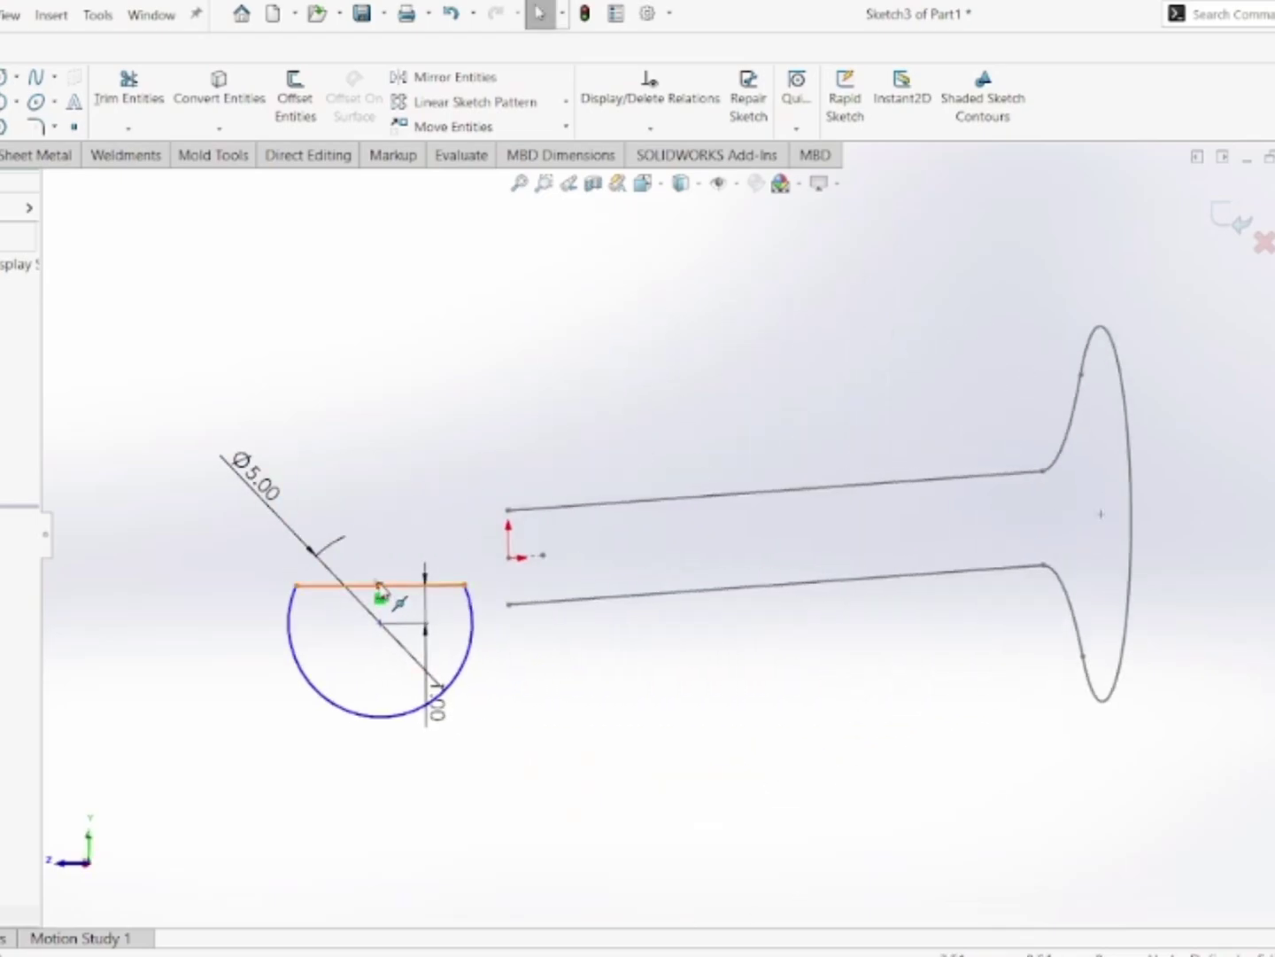
left_click(380, 586)
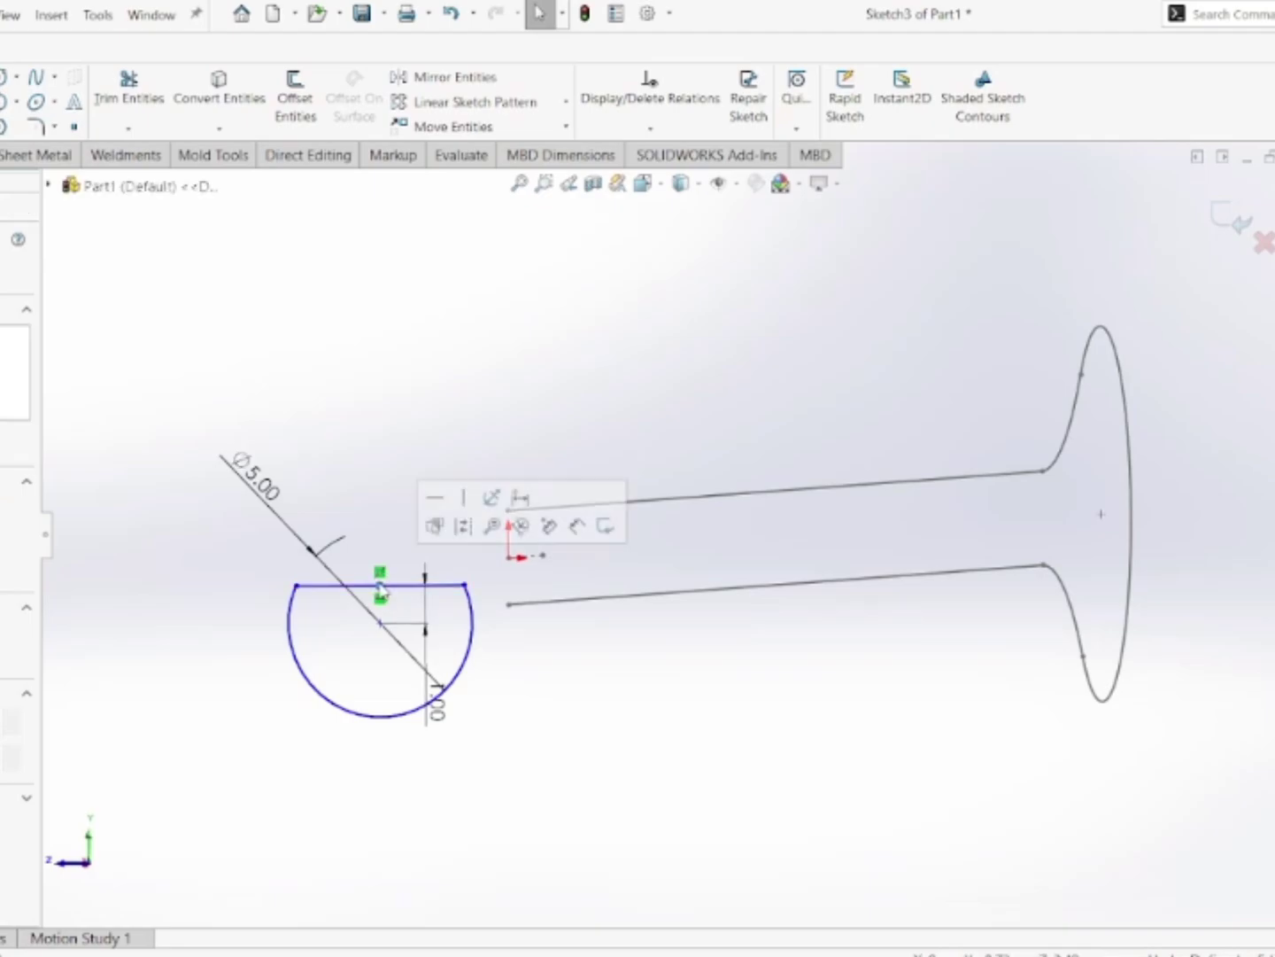
left_click(584, 604, "ctrl")
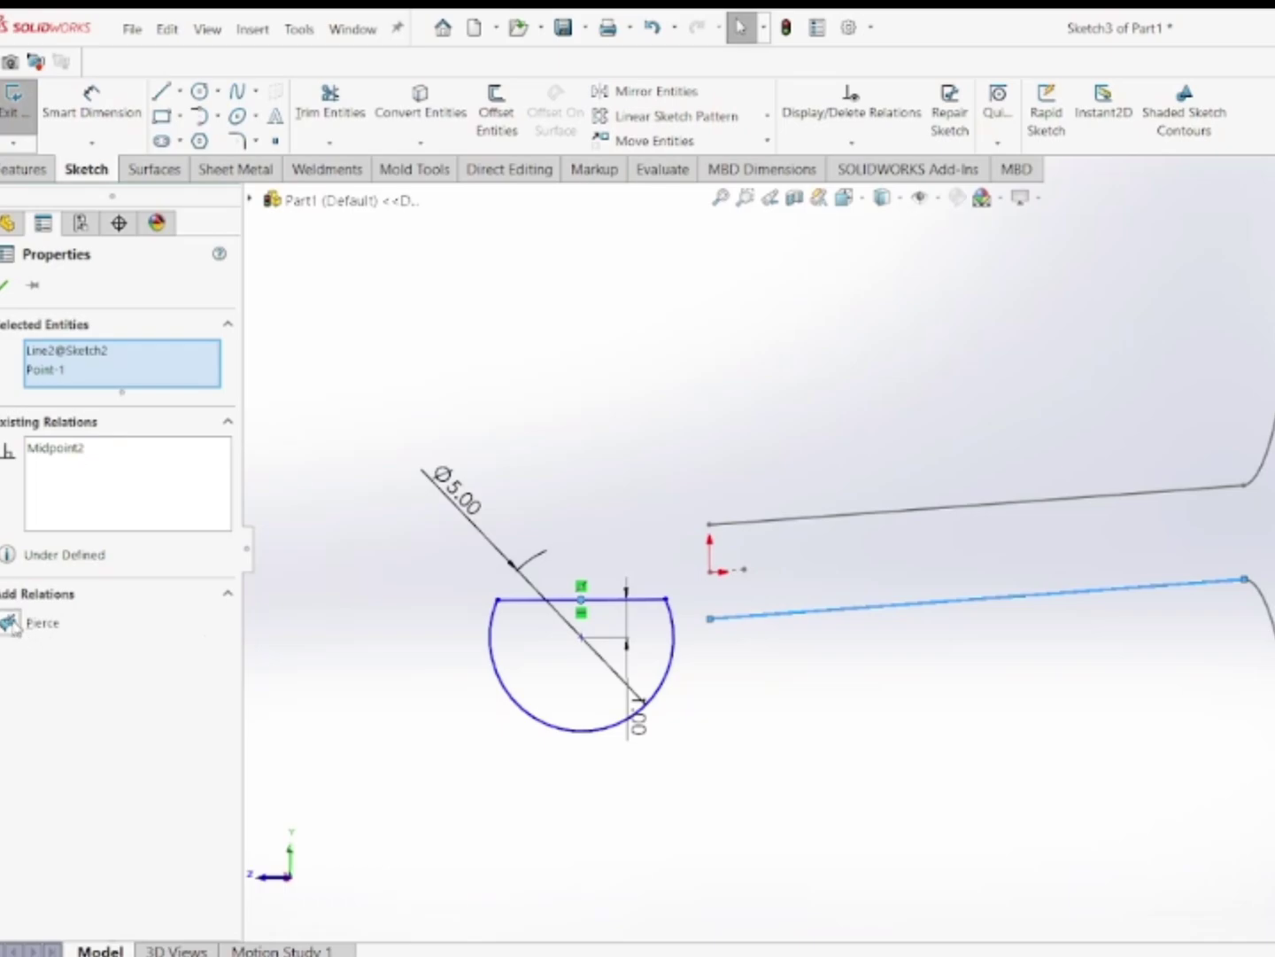
left_click(10, 624)
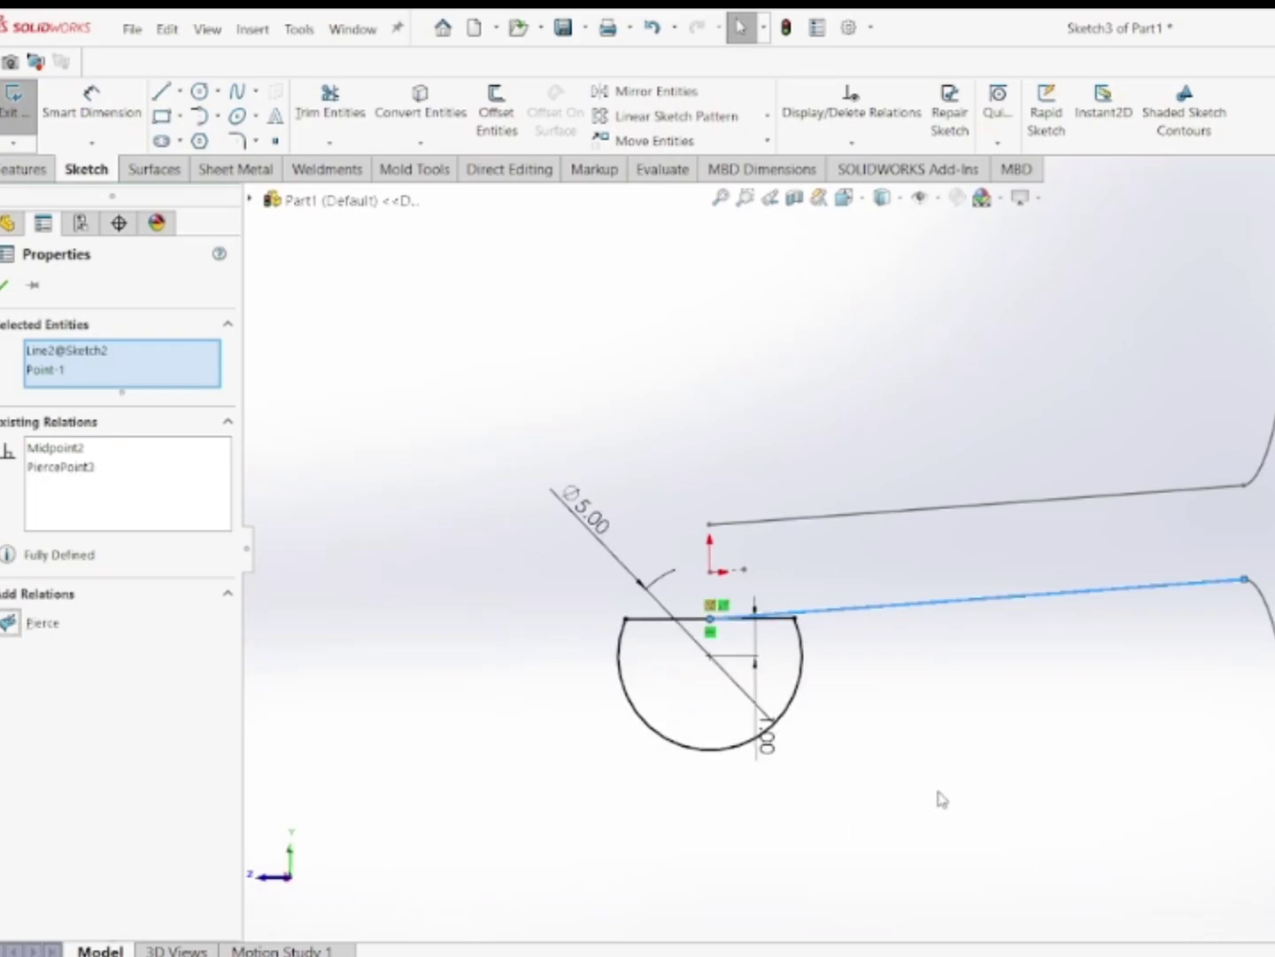
mouse_move(941, 800)
middle_mouse_down()
mouse_move(960, 777)
mouse_move(971, 803)
middle_mouse_up()
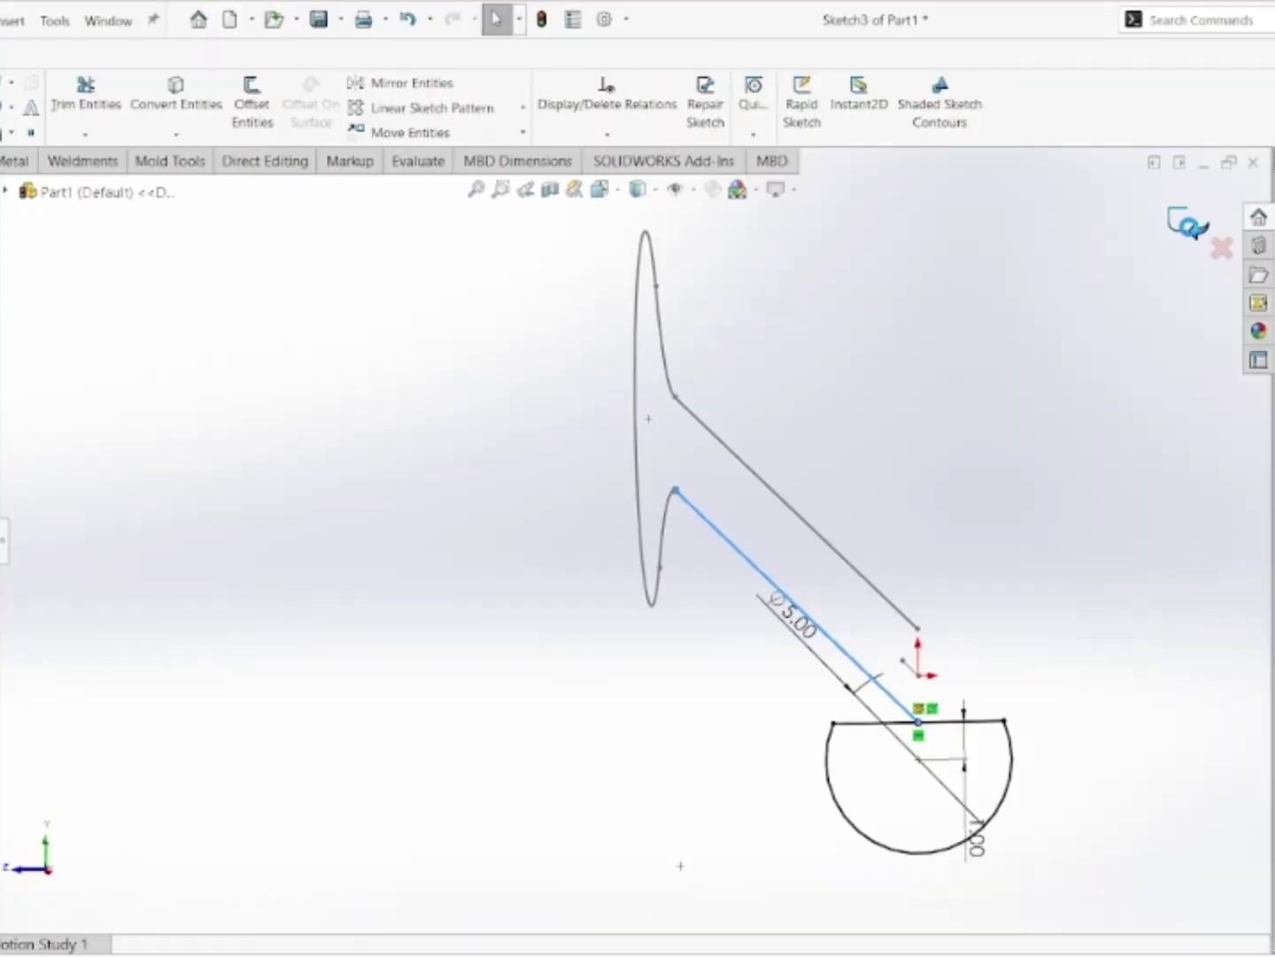
left_click(1192, 227)
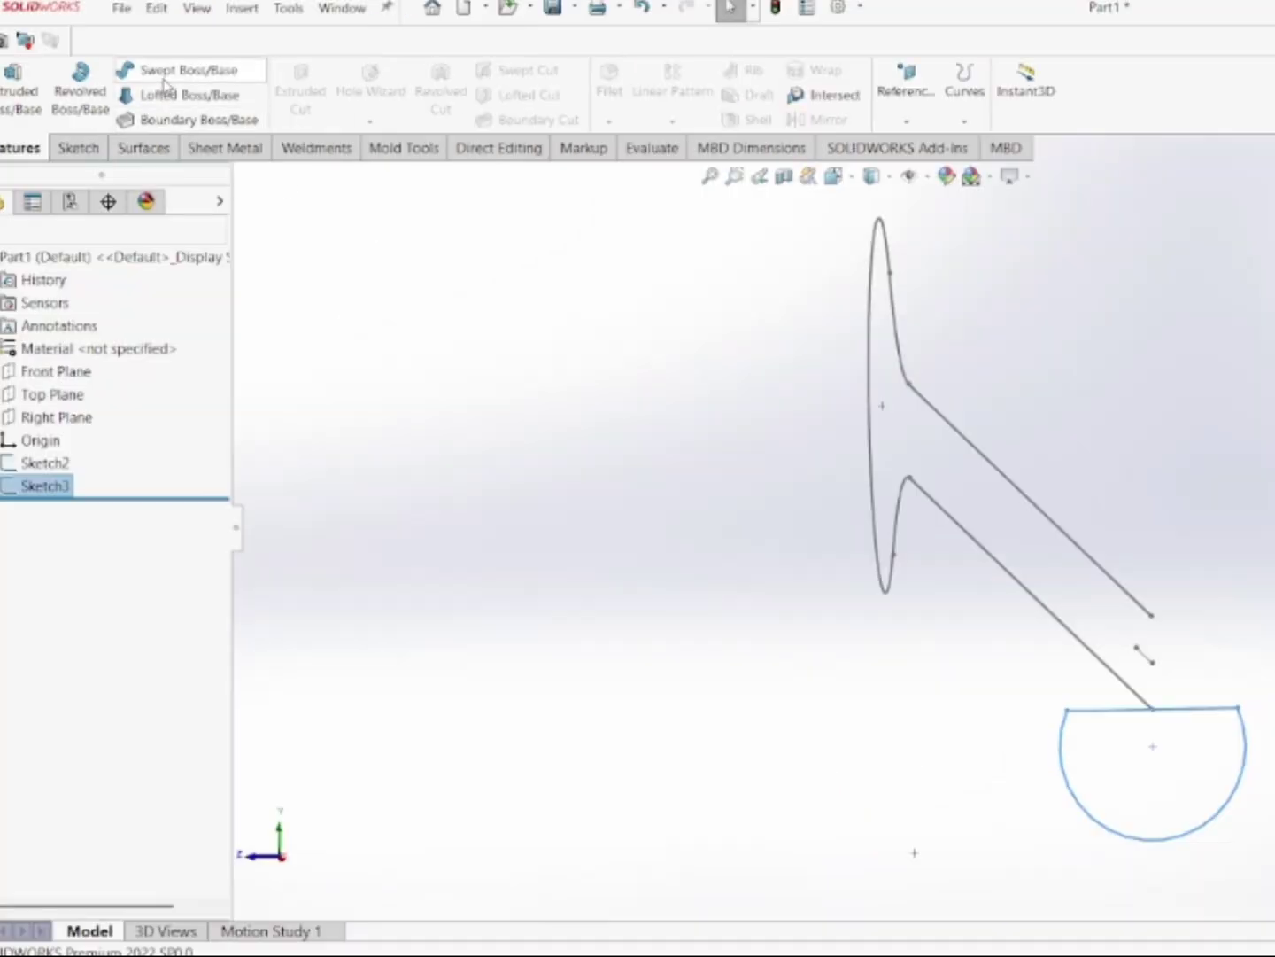
Step: Sweep the Sketch3 D-profile along the Sketch2 hairpin path to create Sweep1
left_click(165, 82)
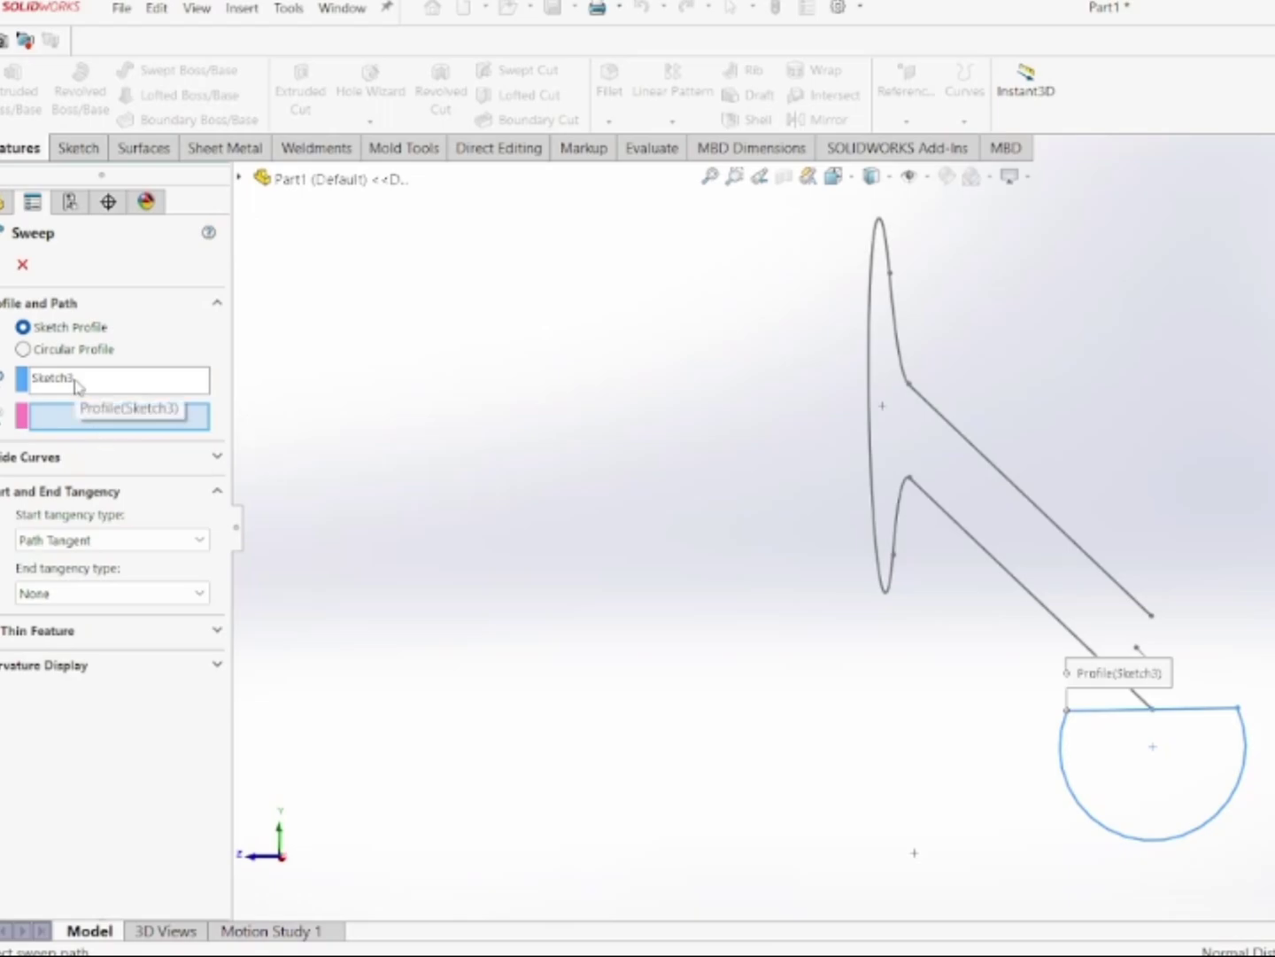
left_click(77, 383)
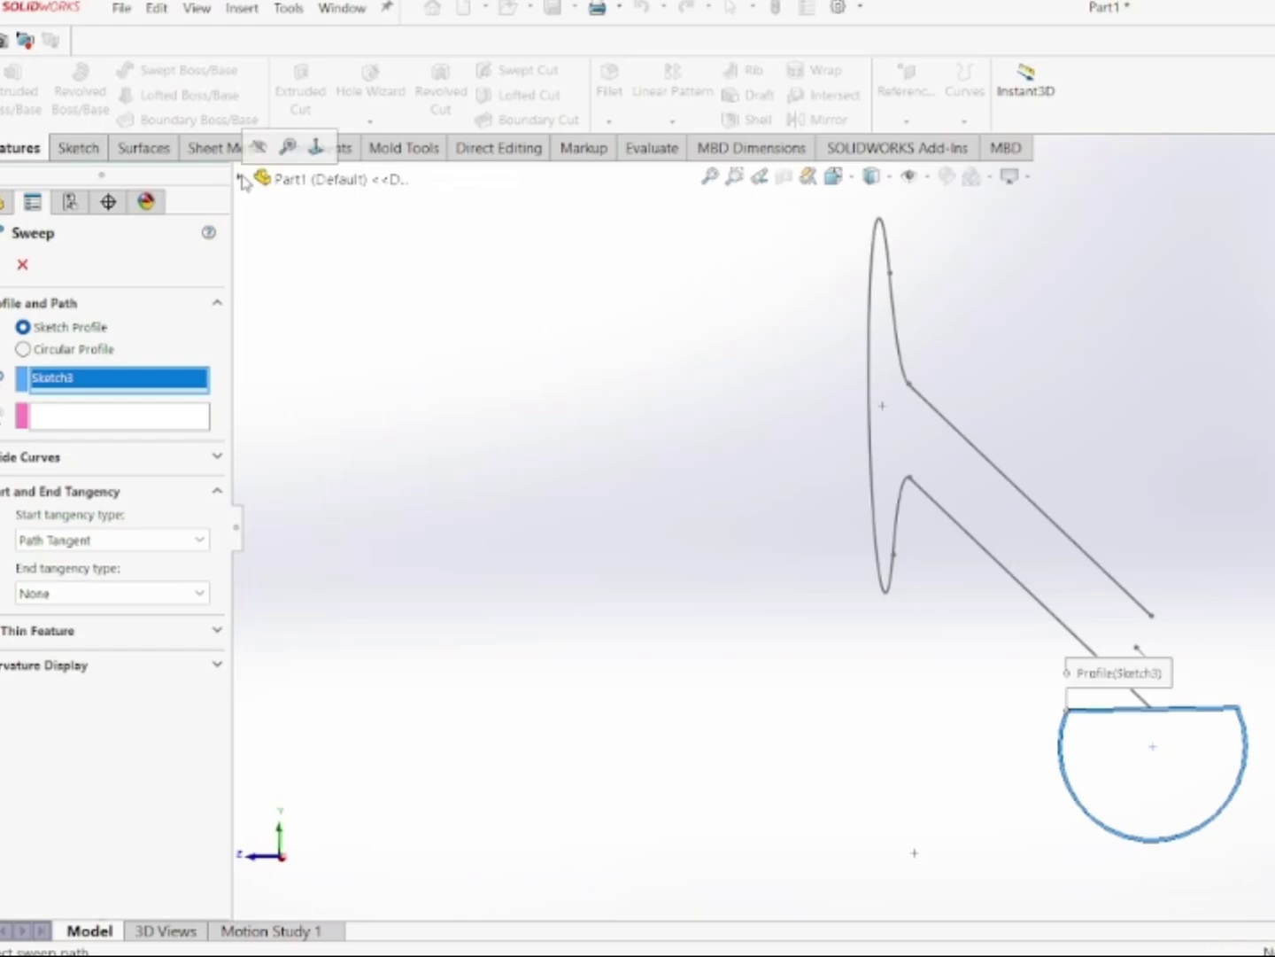
left_click(239, 178)
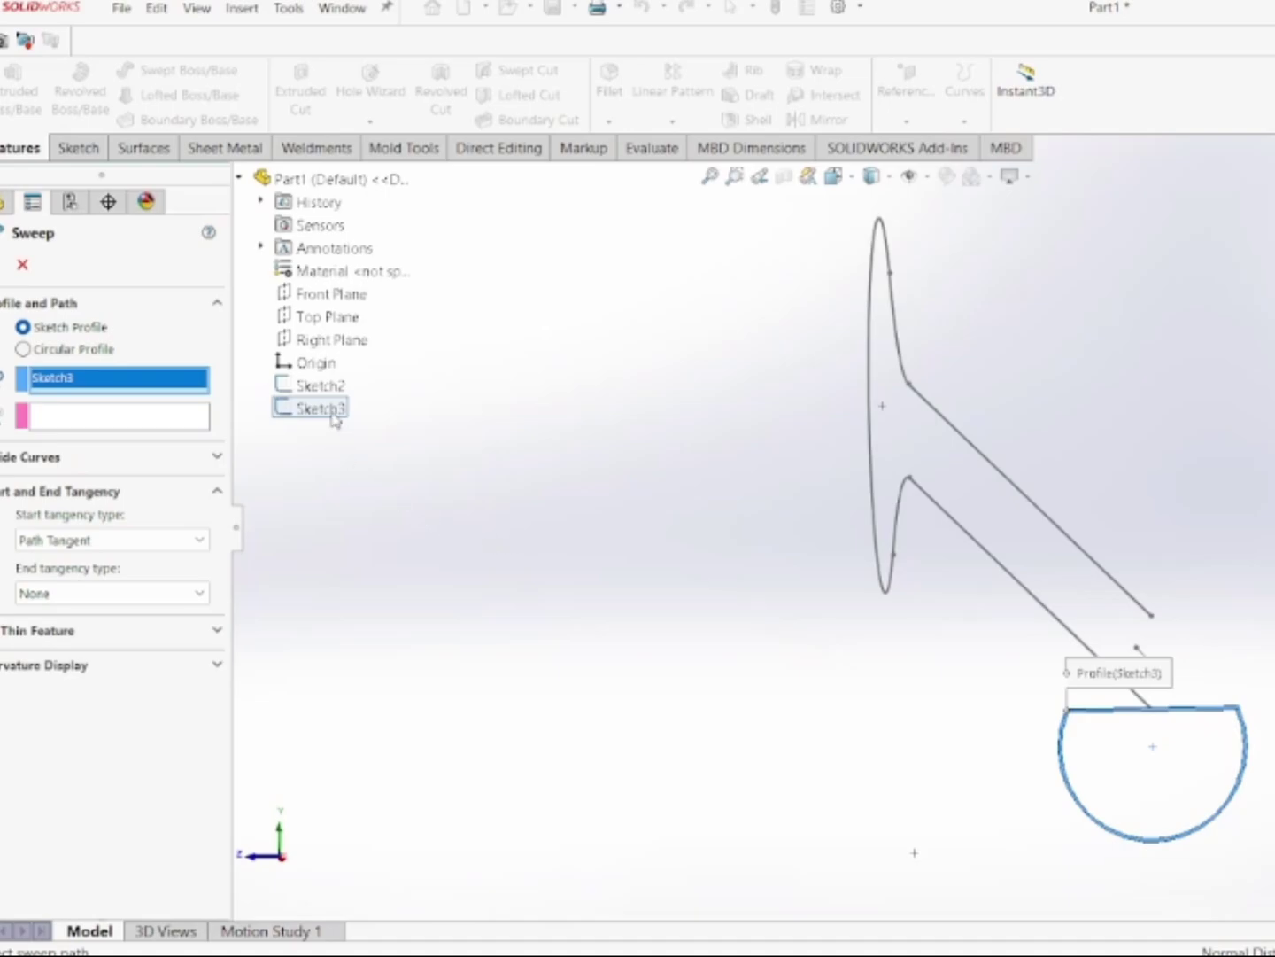
left_click(77, 424)
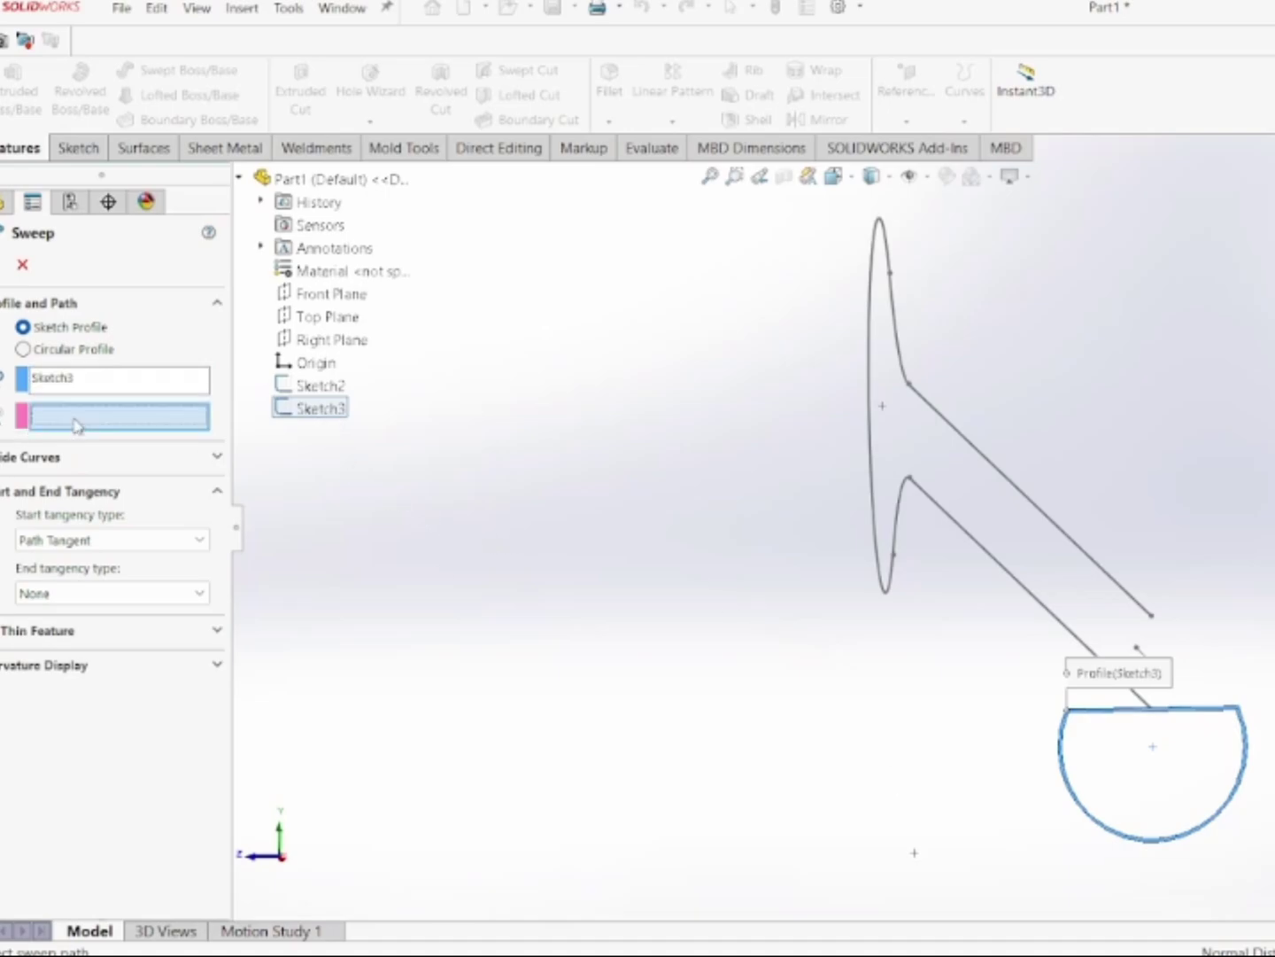
left_click(967, 542)
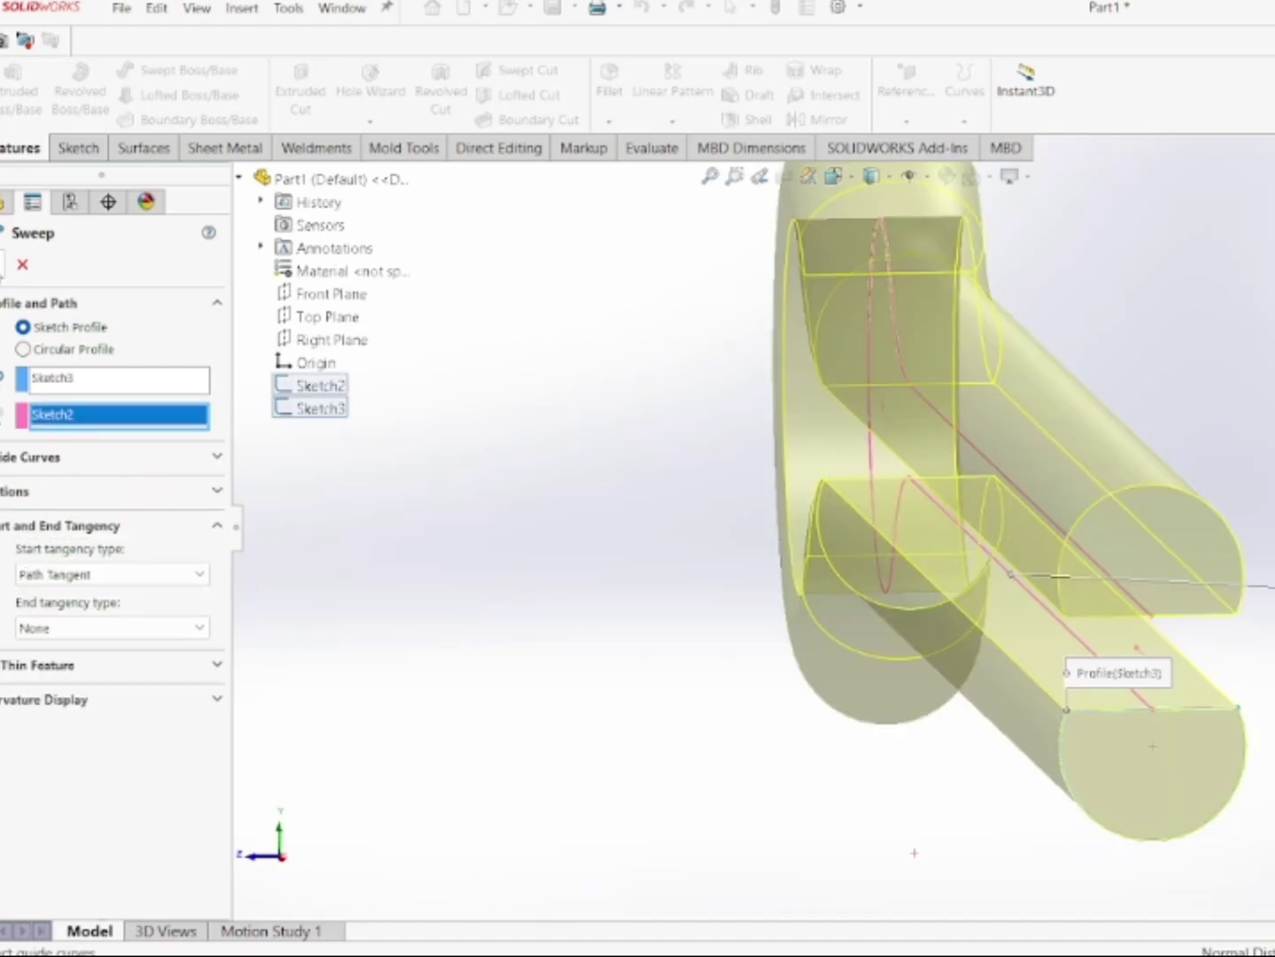
left_click(4, 266)
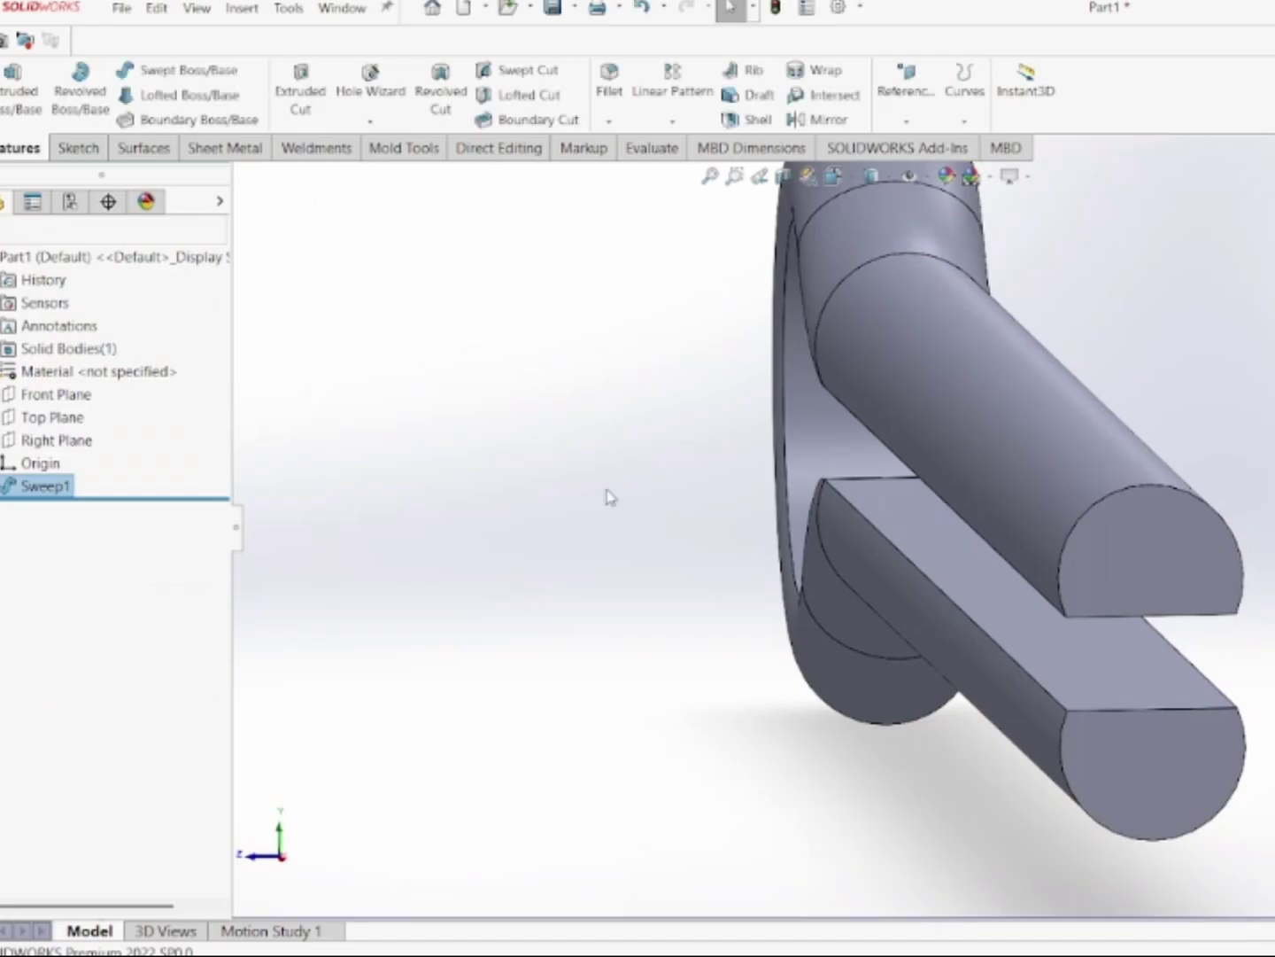
Step: Apply a yellow appearance to the whole cotter pin part and zoom to fit
middle_click_drag(592, 552, 681, 745)
scroll(617, 731, "up", 5)
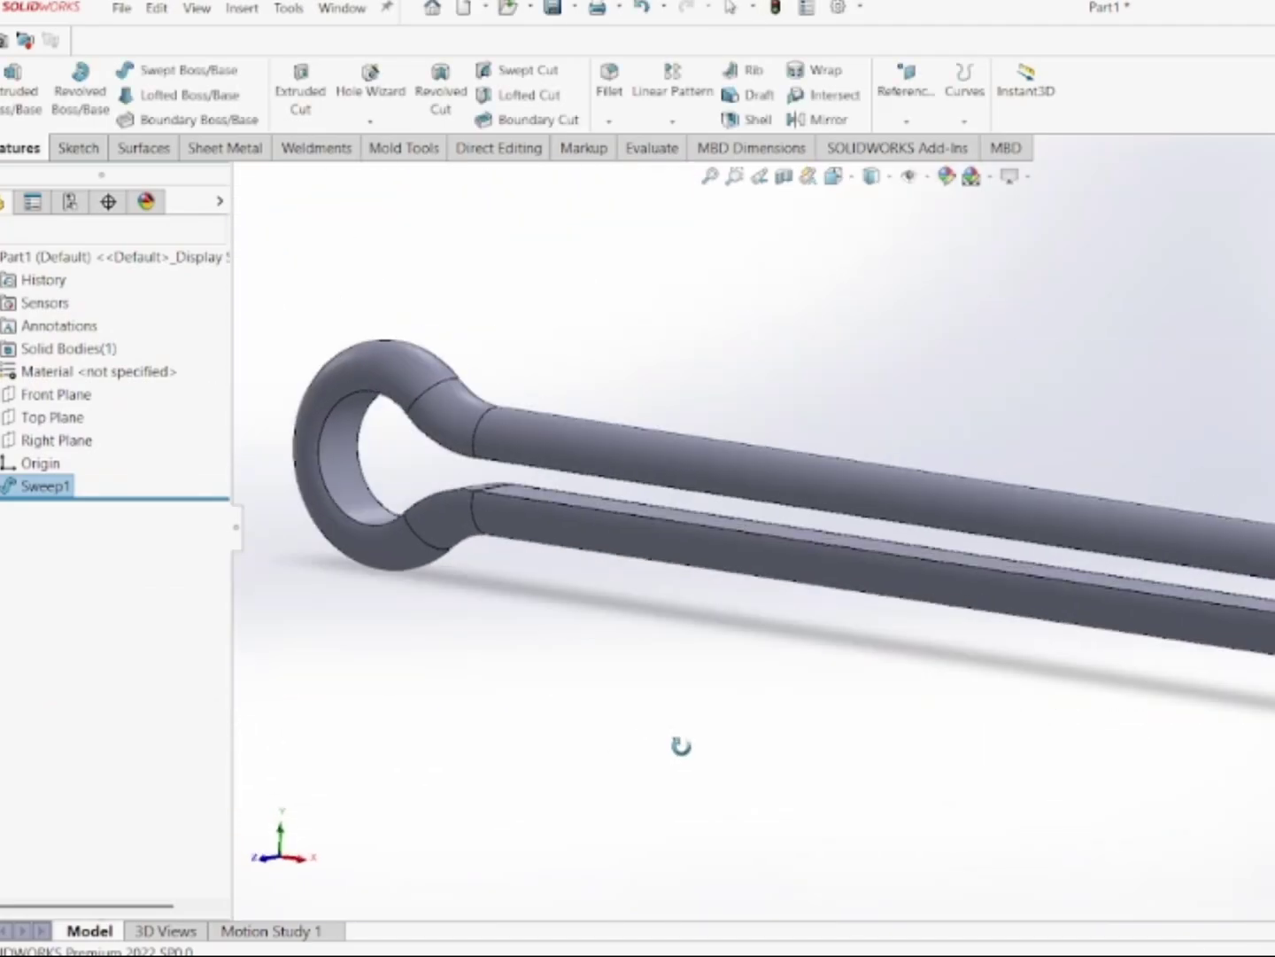
left_click(947, 177)
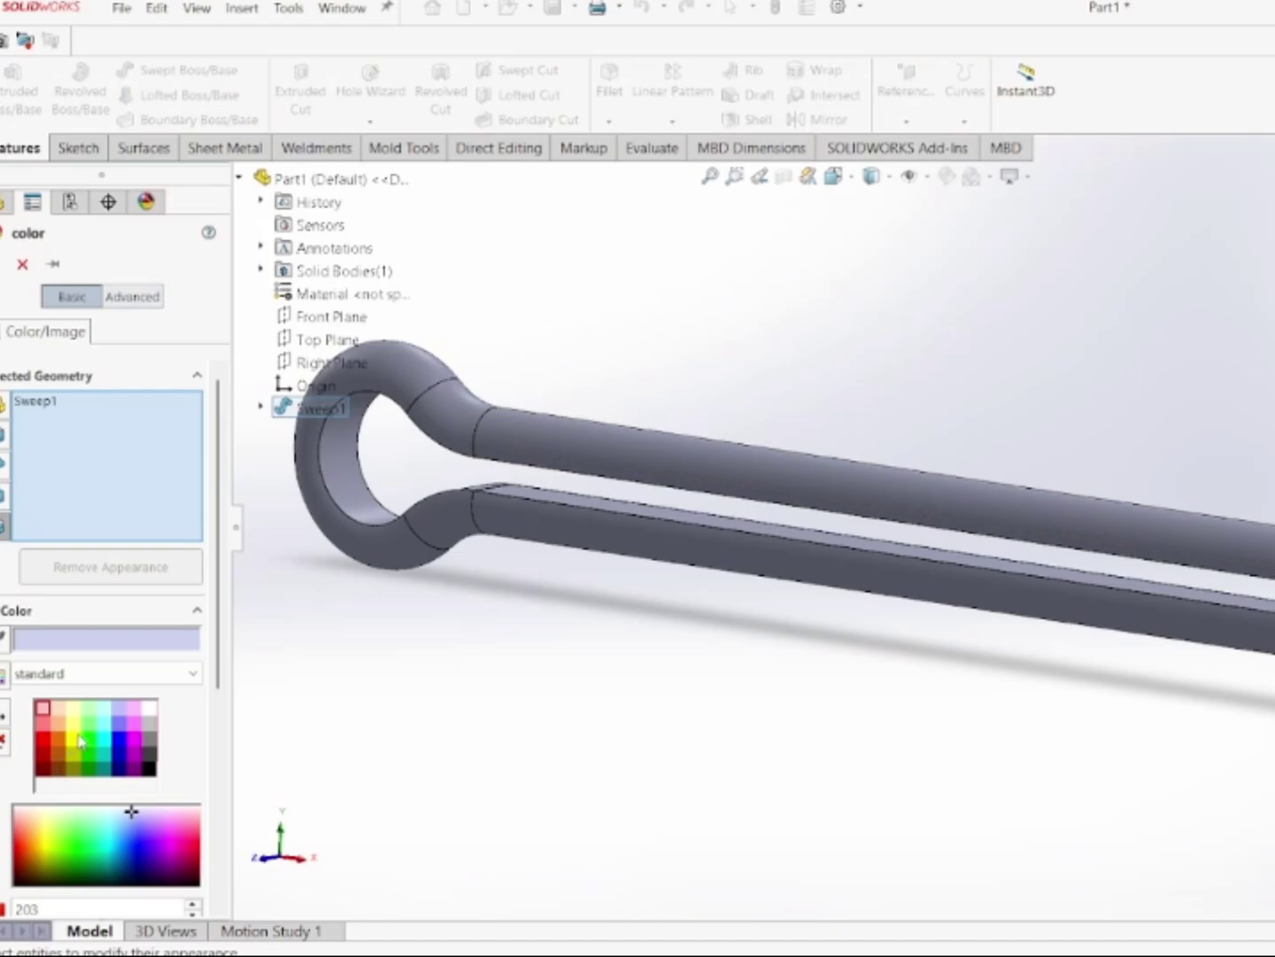
left_click(74, 724)
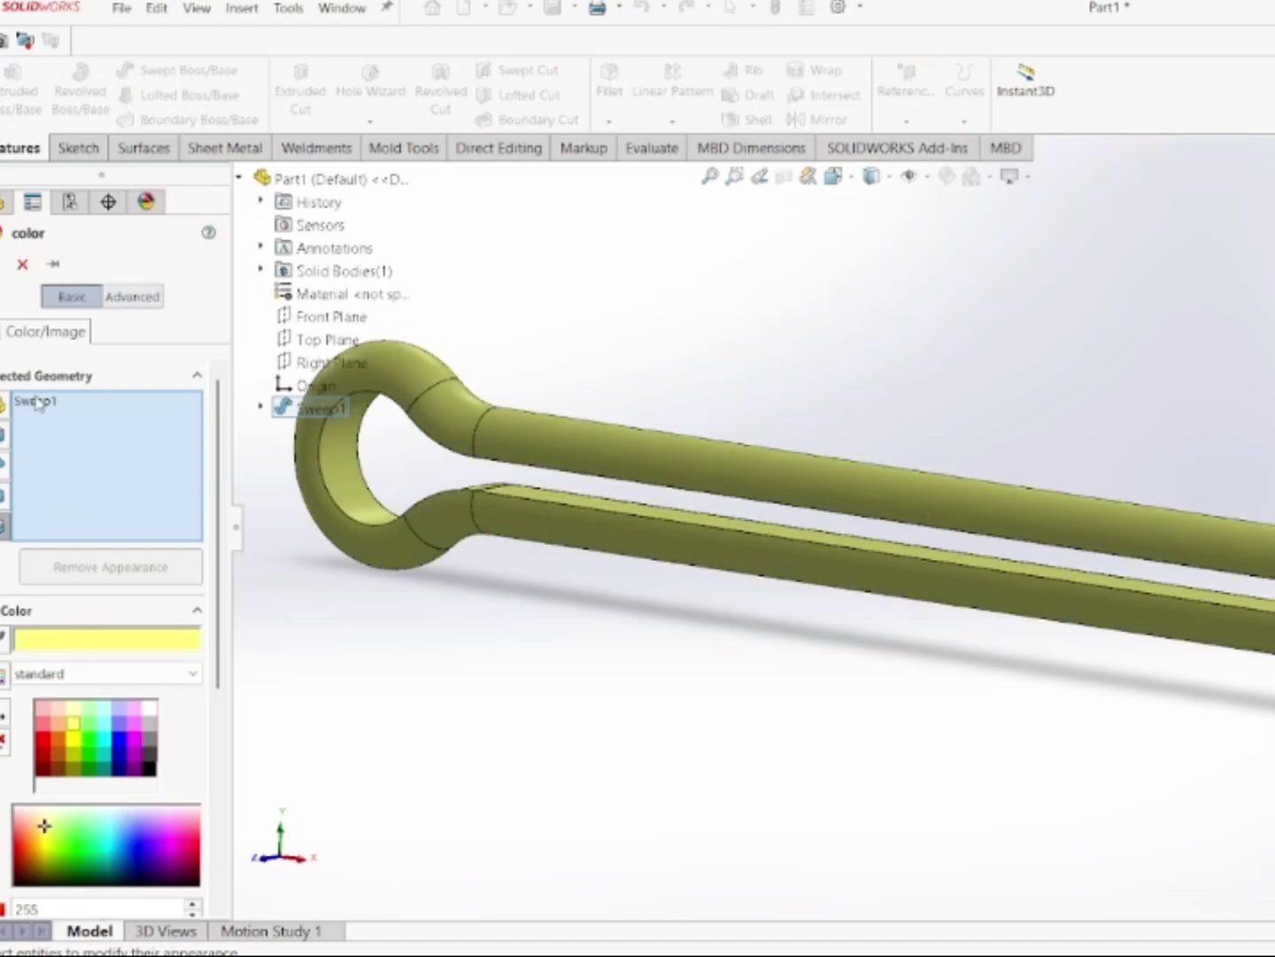
left_click(2, 264)
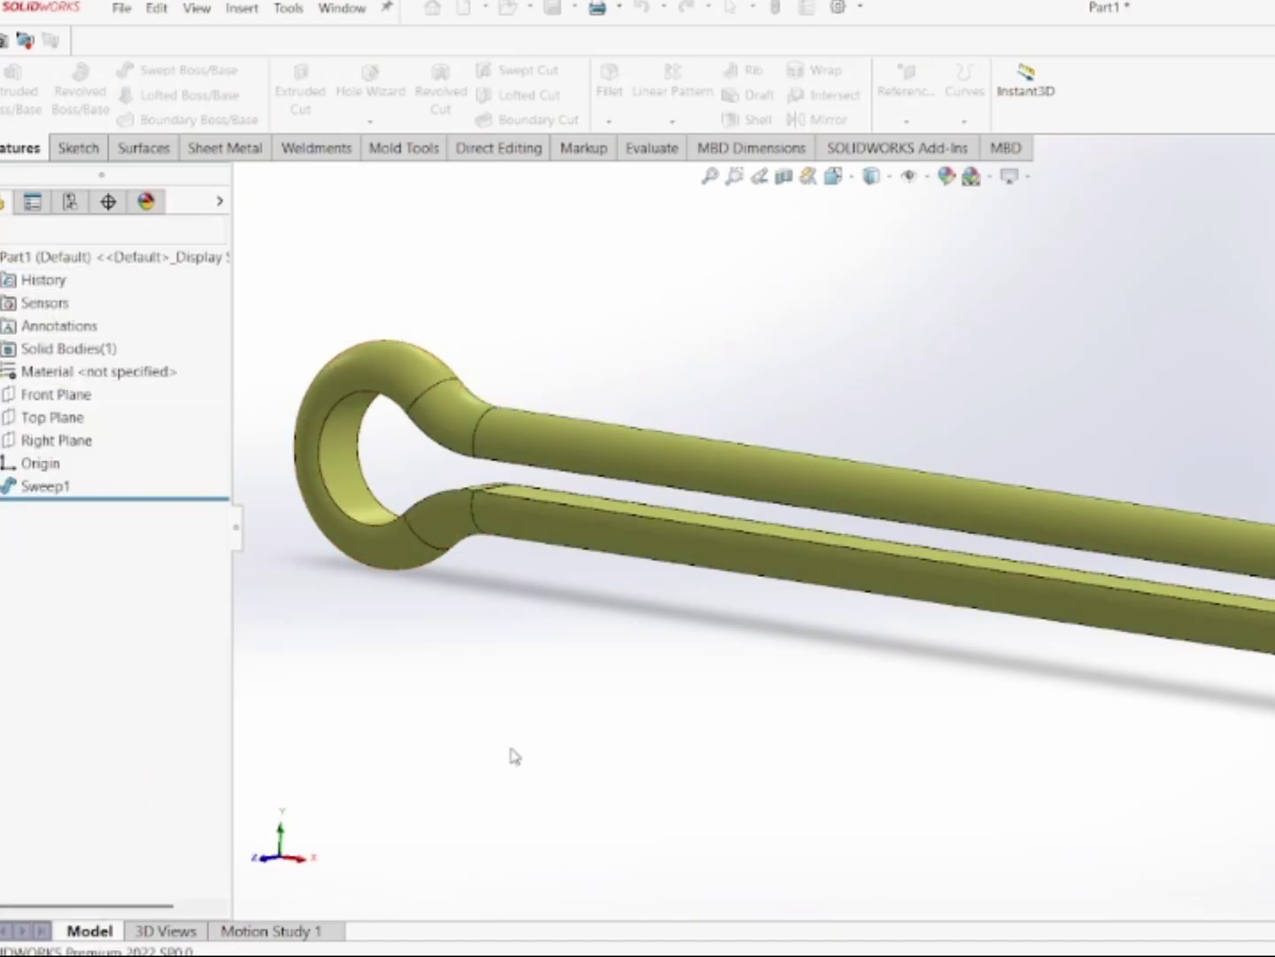
key("f")
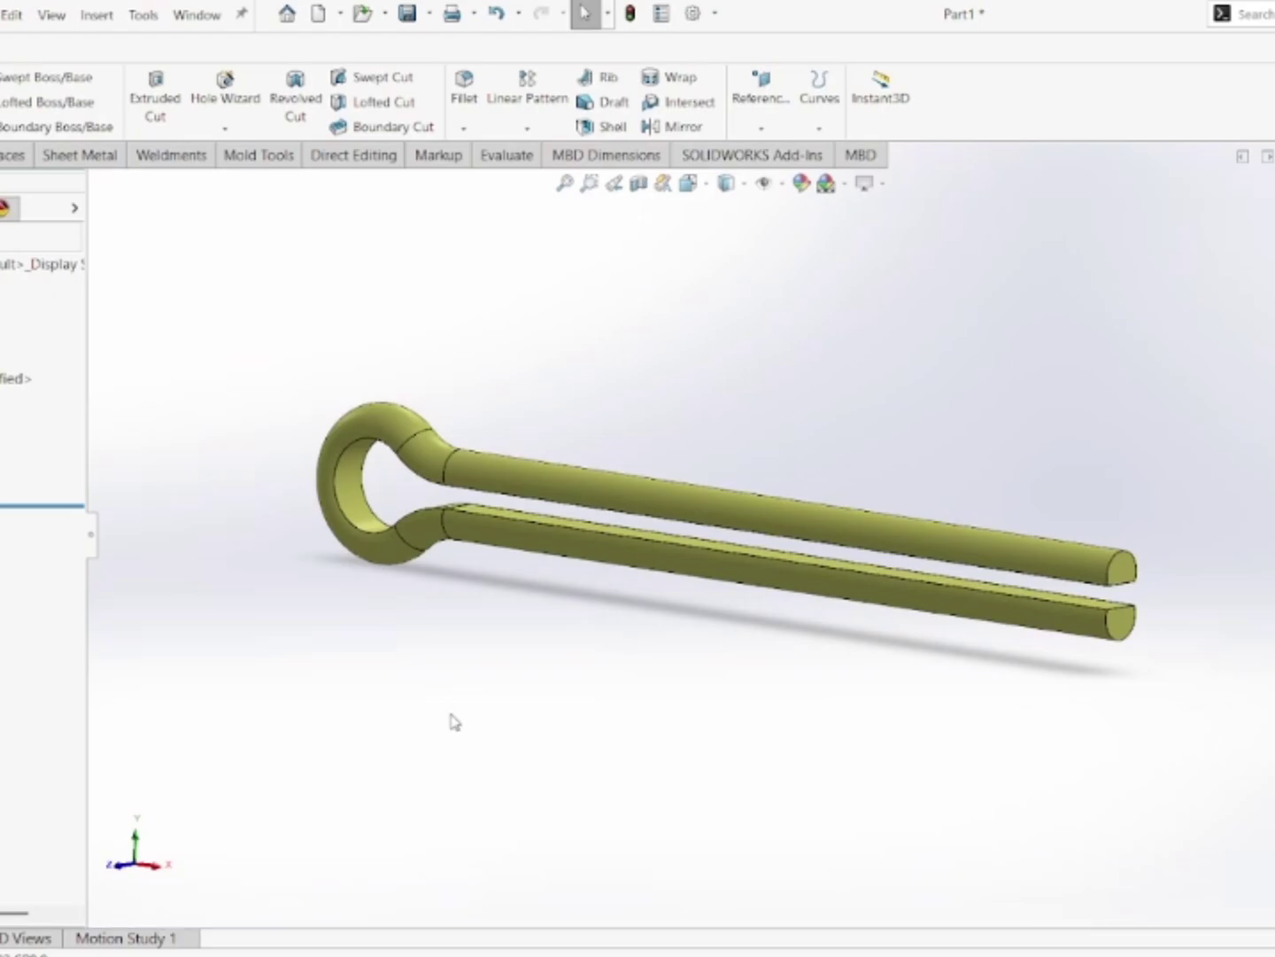